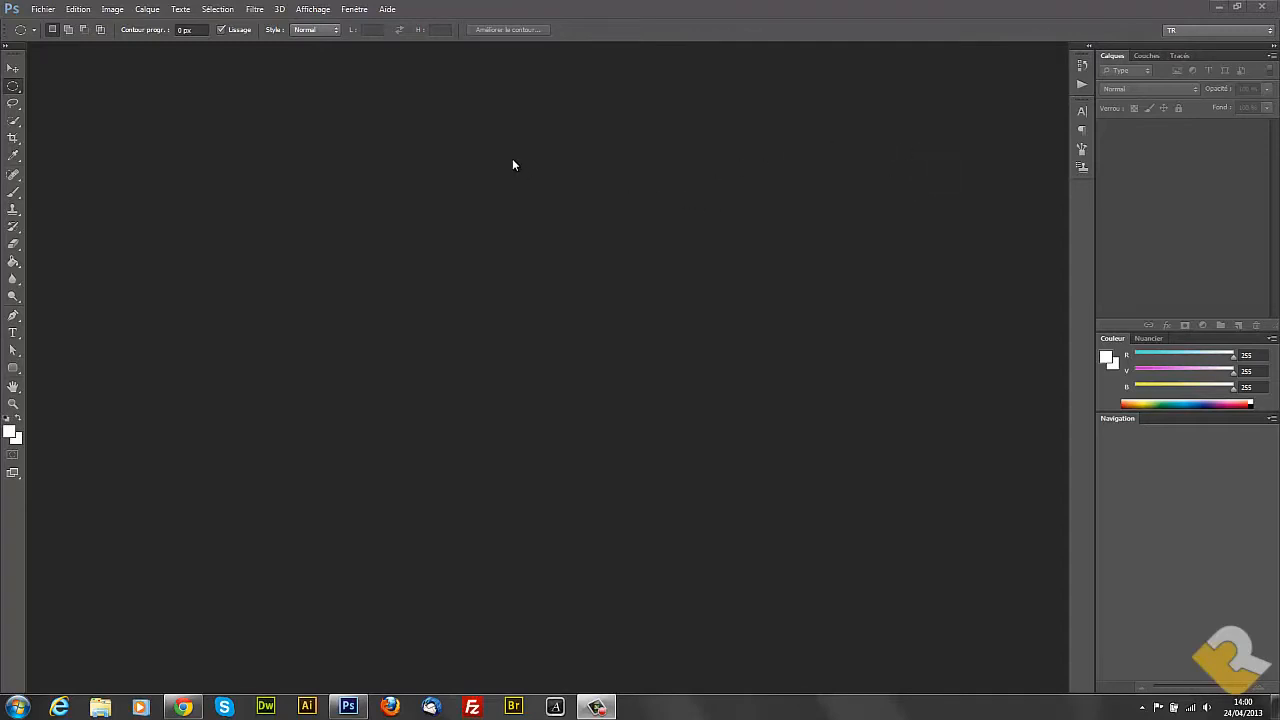
left_click(1080, 88)
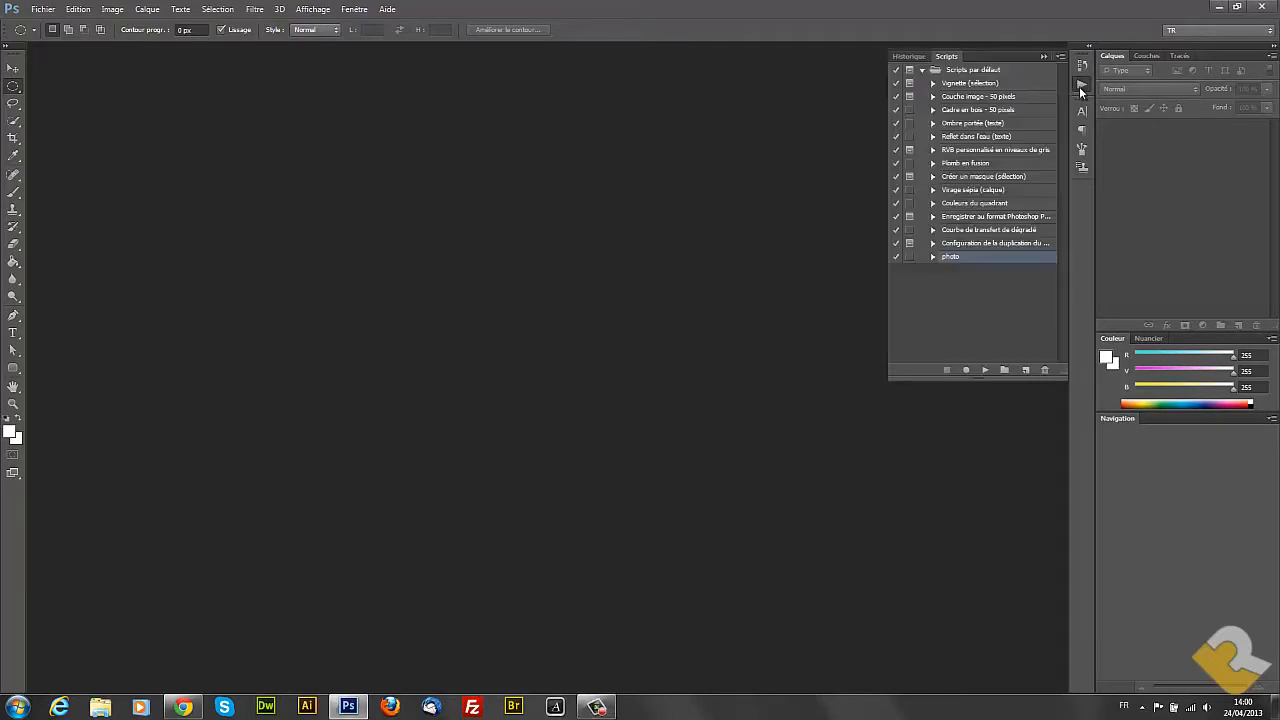
left_click(1081, 88)
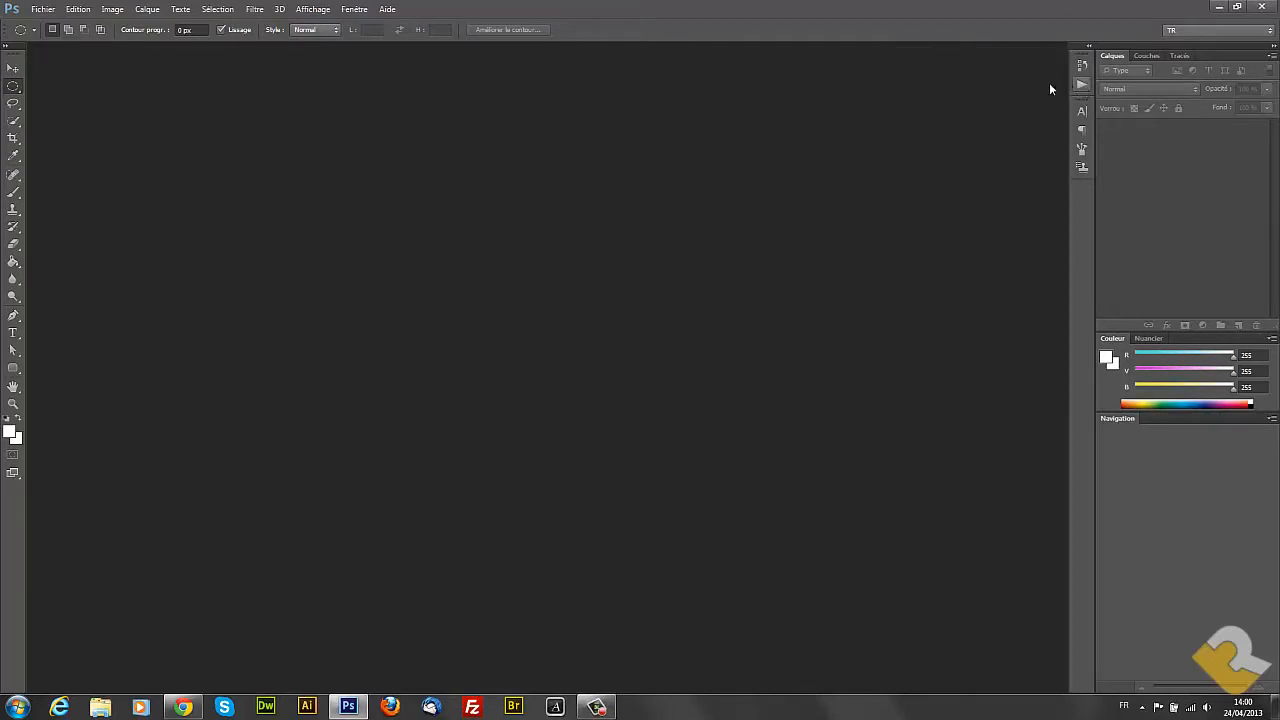
left_click(354, 9)
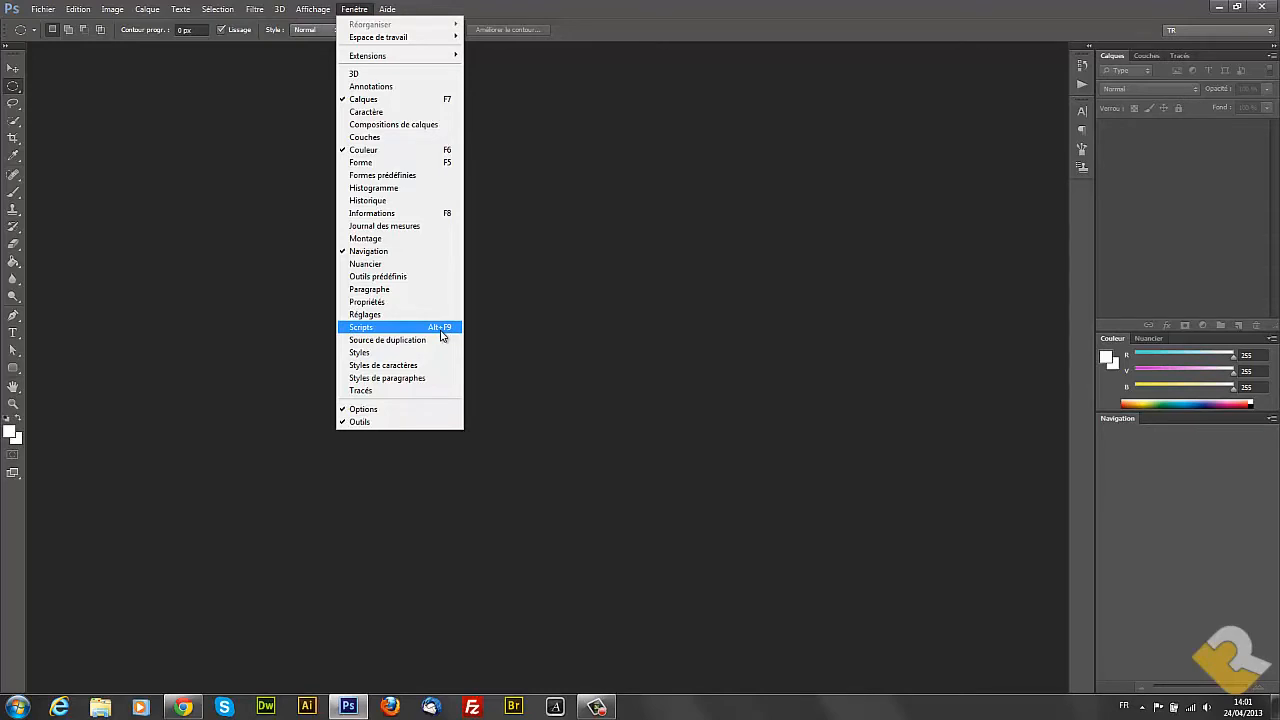
left_click(952, 20)
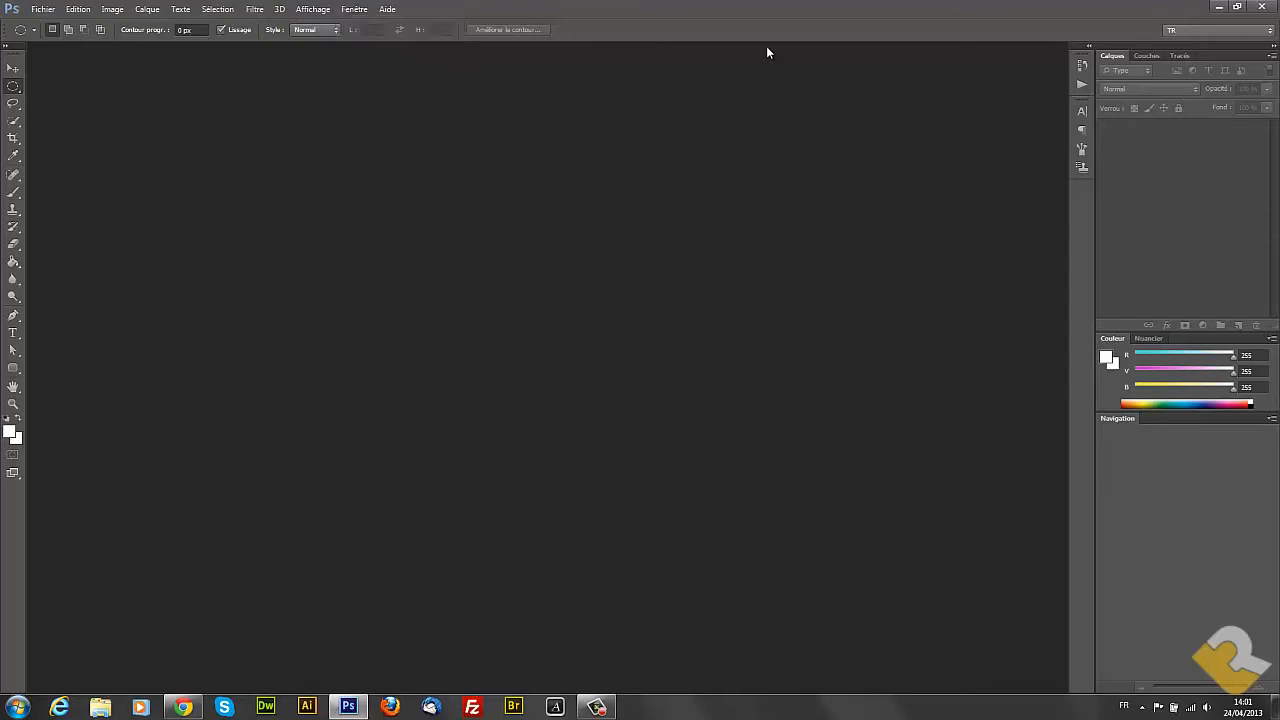
Create a new blank document 1400 pixels wide and 800 pixels high
left_click(42, 12)
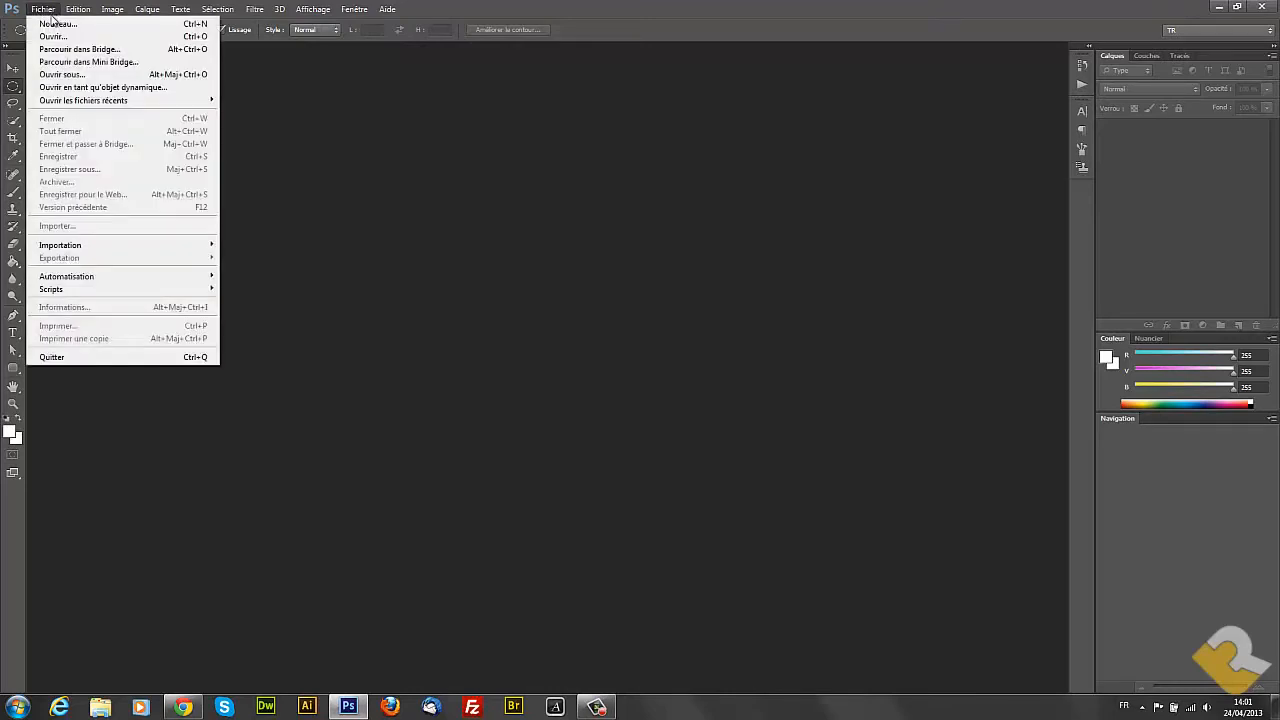
left_click(62, 24)
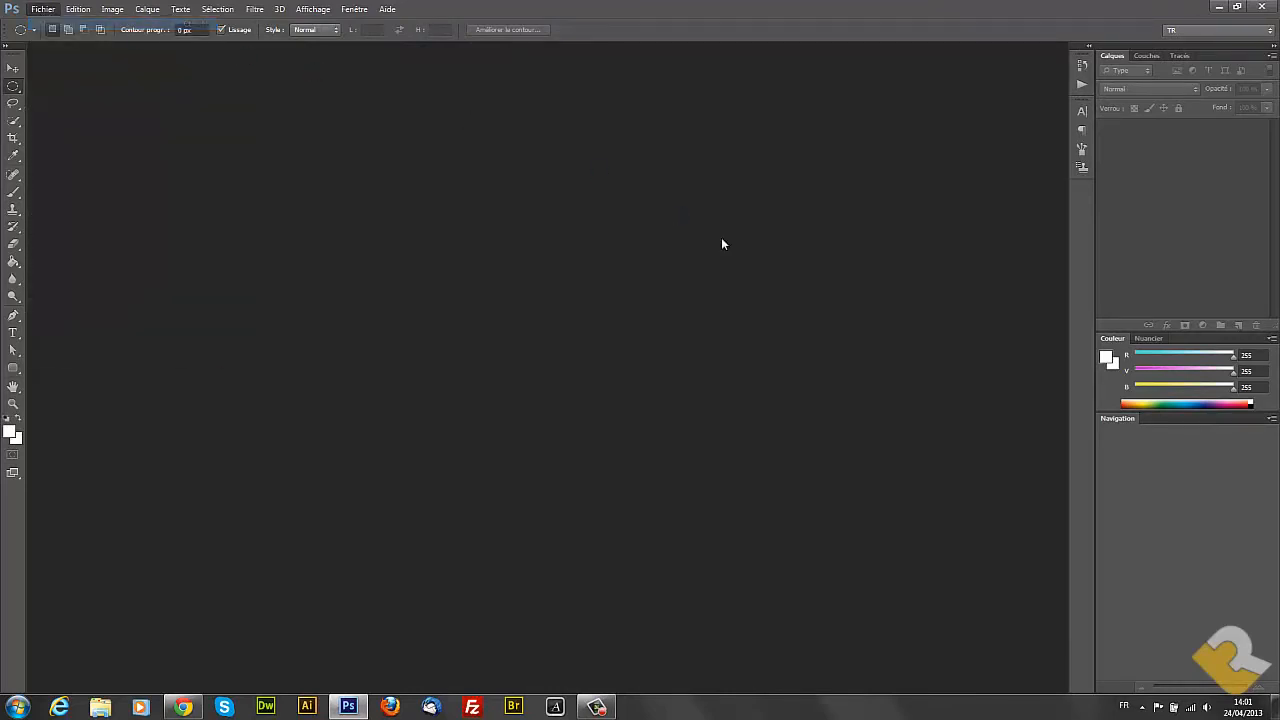
key("Tab")
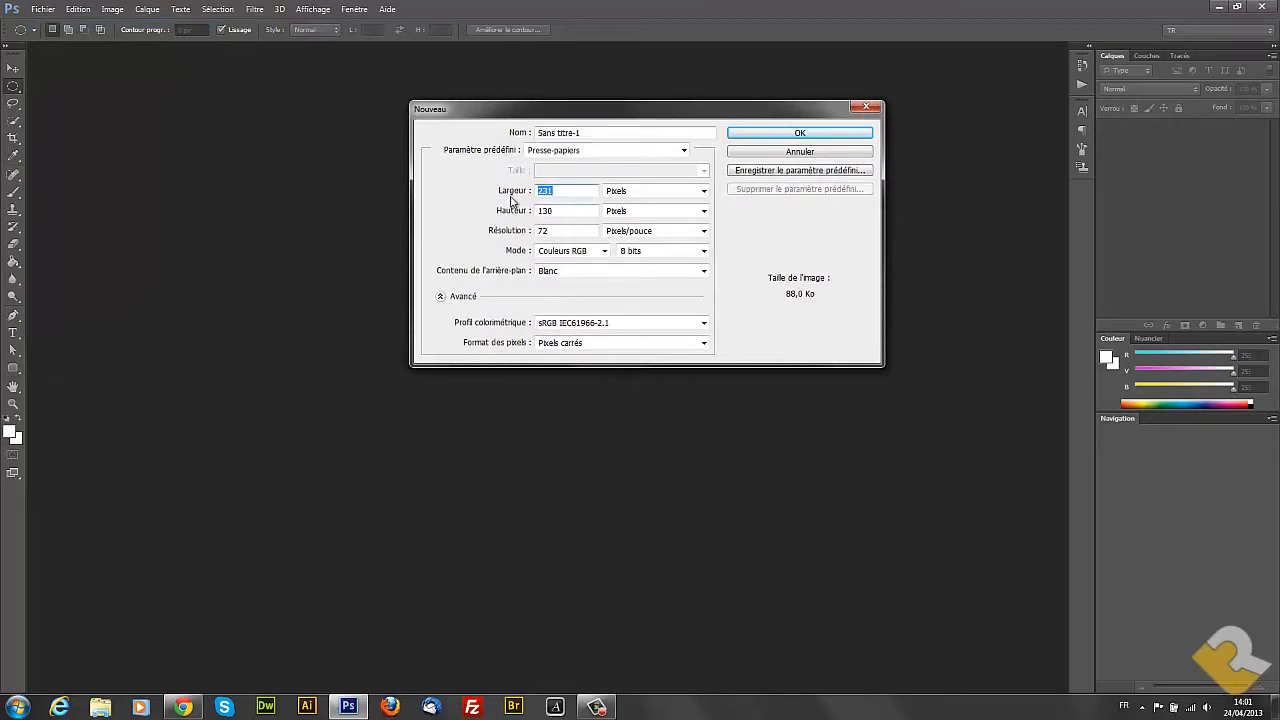
type("14000")
key("BackSpace")
key("Tab")
type("800")
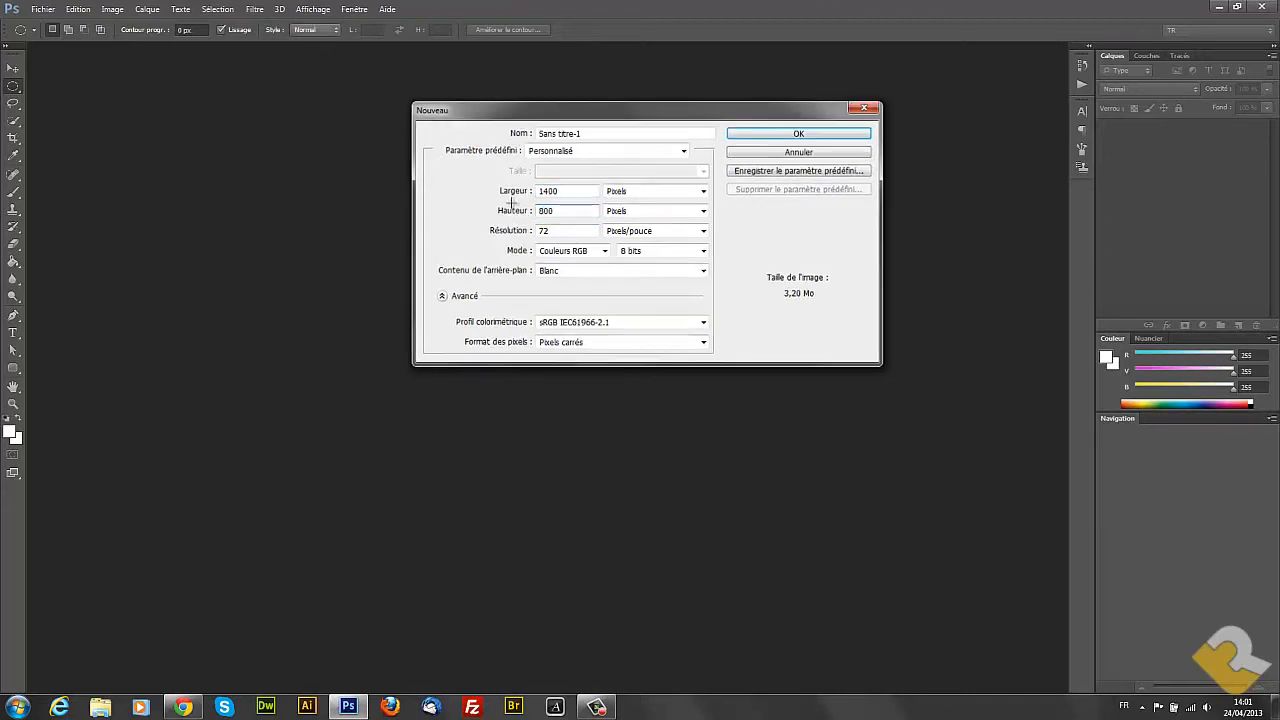
key("Return")
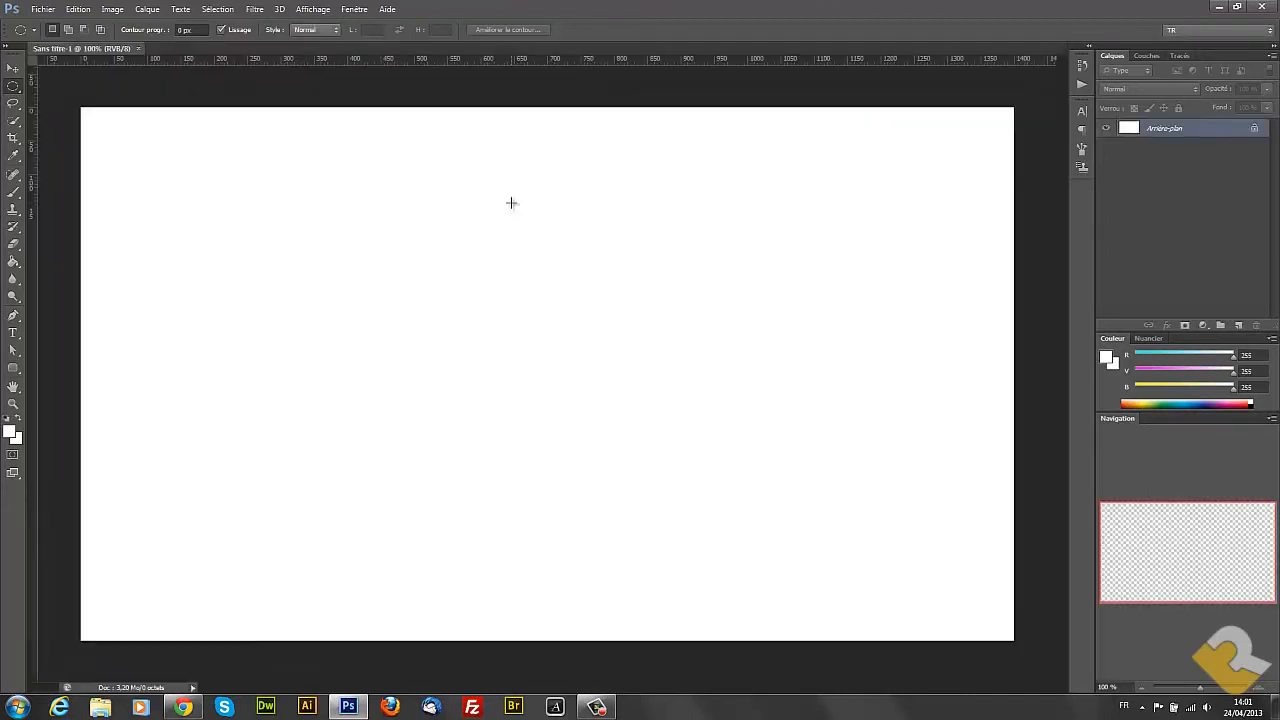
Start recording a new script named "icon" in Scripts par défaut, assigned to function key F2 with Majuscule
left_click(1080, 86)
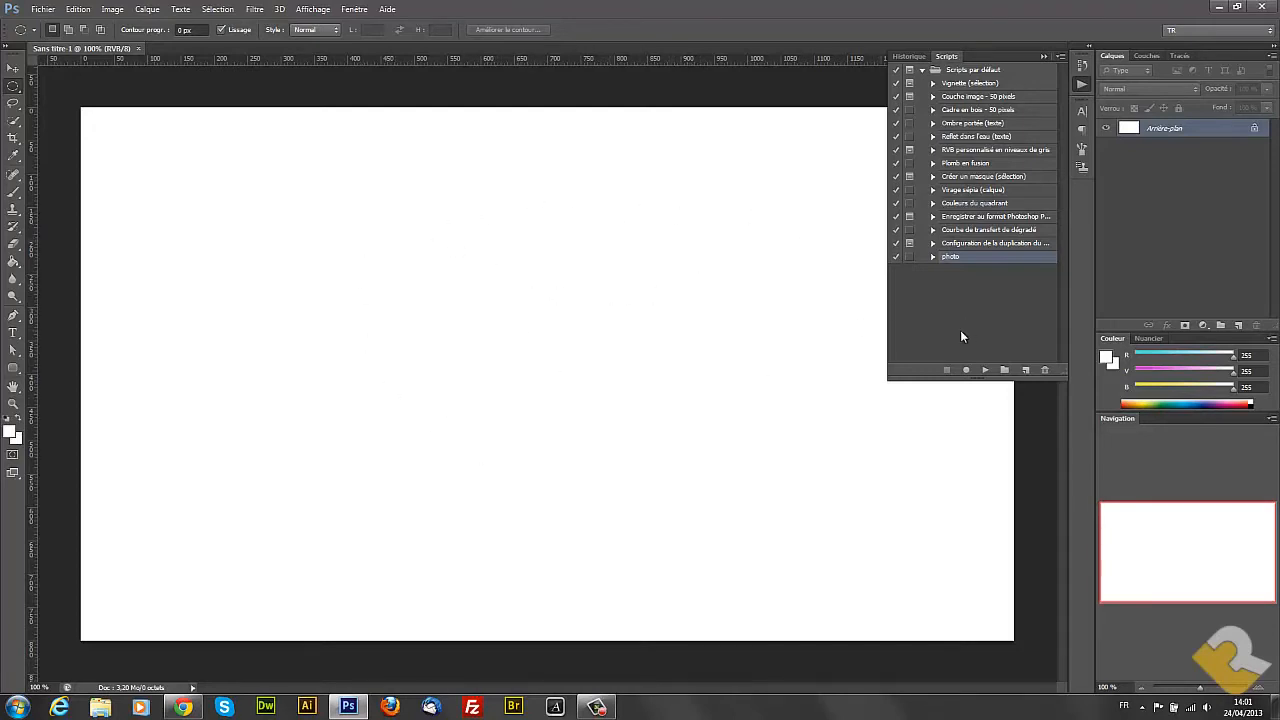
left_click(1025, 371)
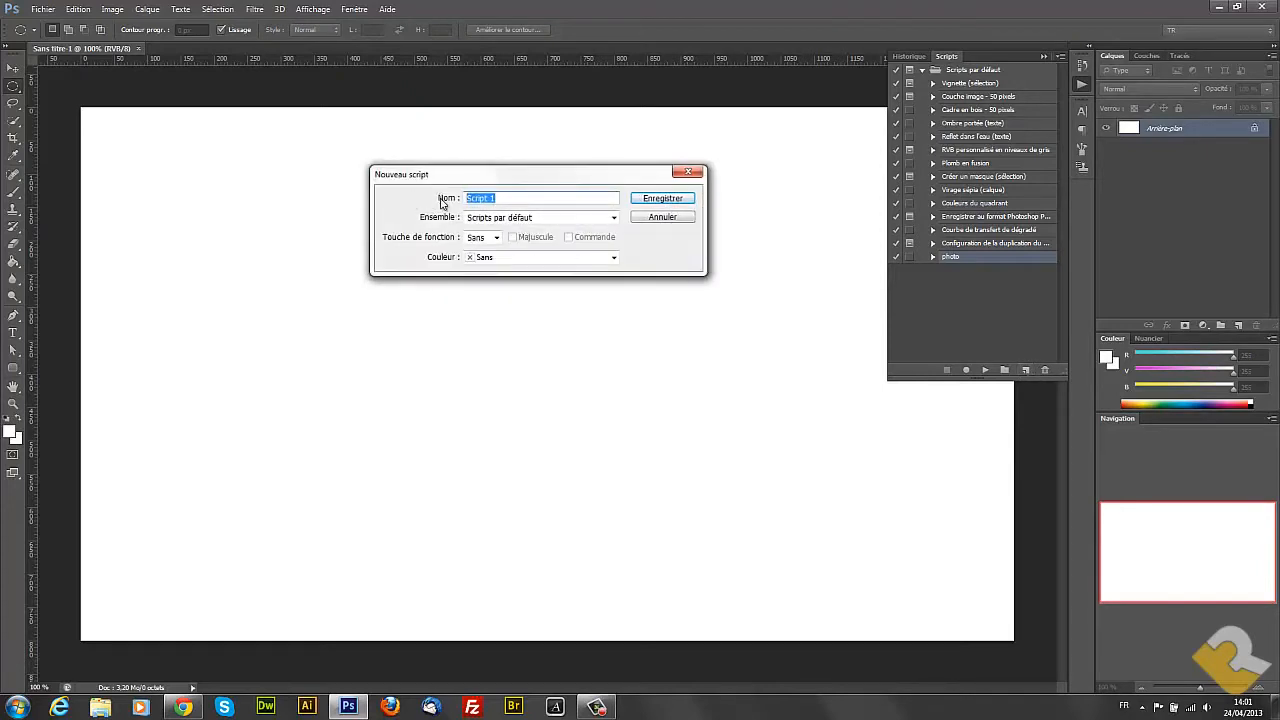
key("BackSpace")
left_click(495, 238)
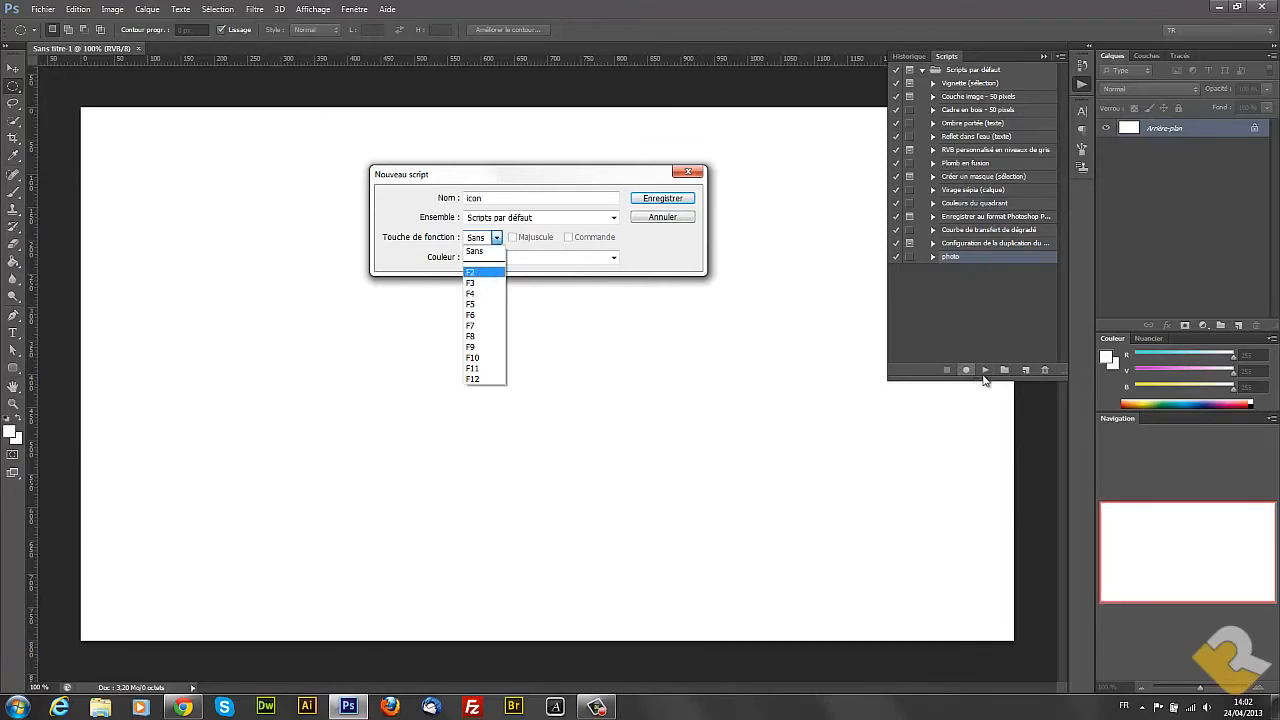
left_click(478, 274)
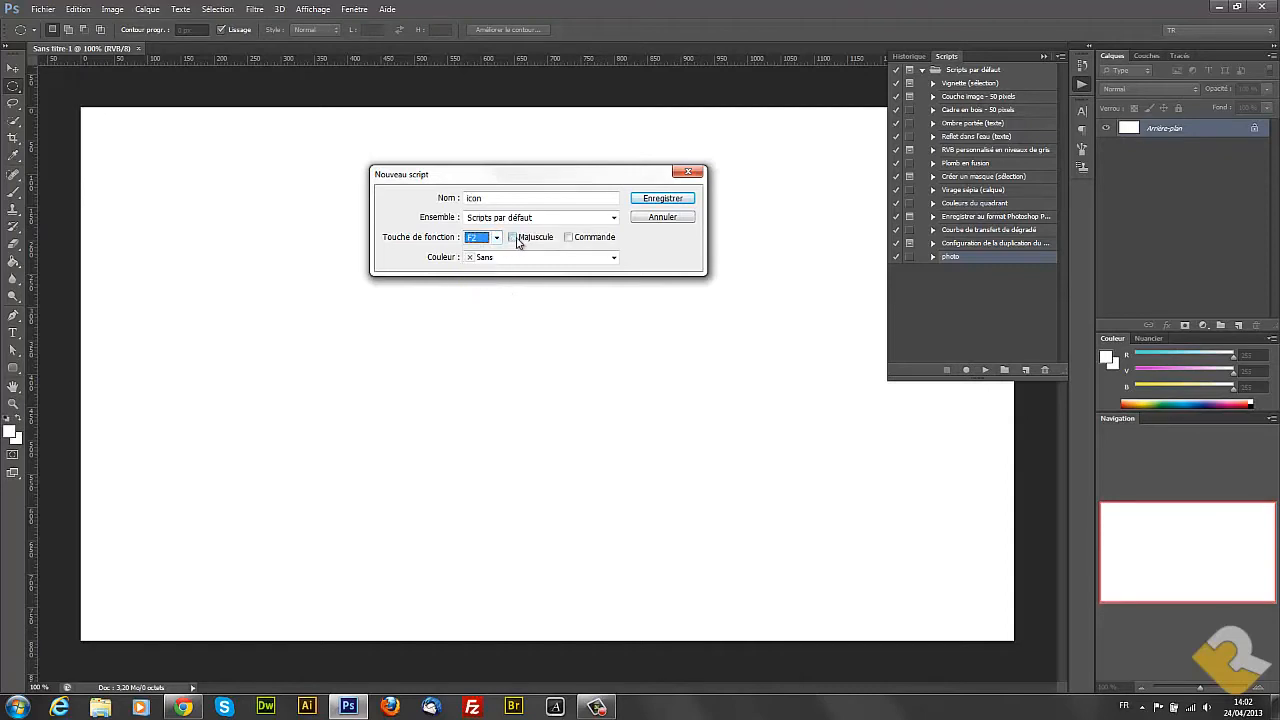
left_click(514, 238)
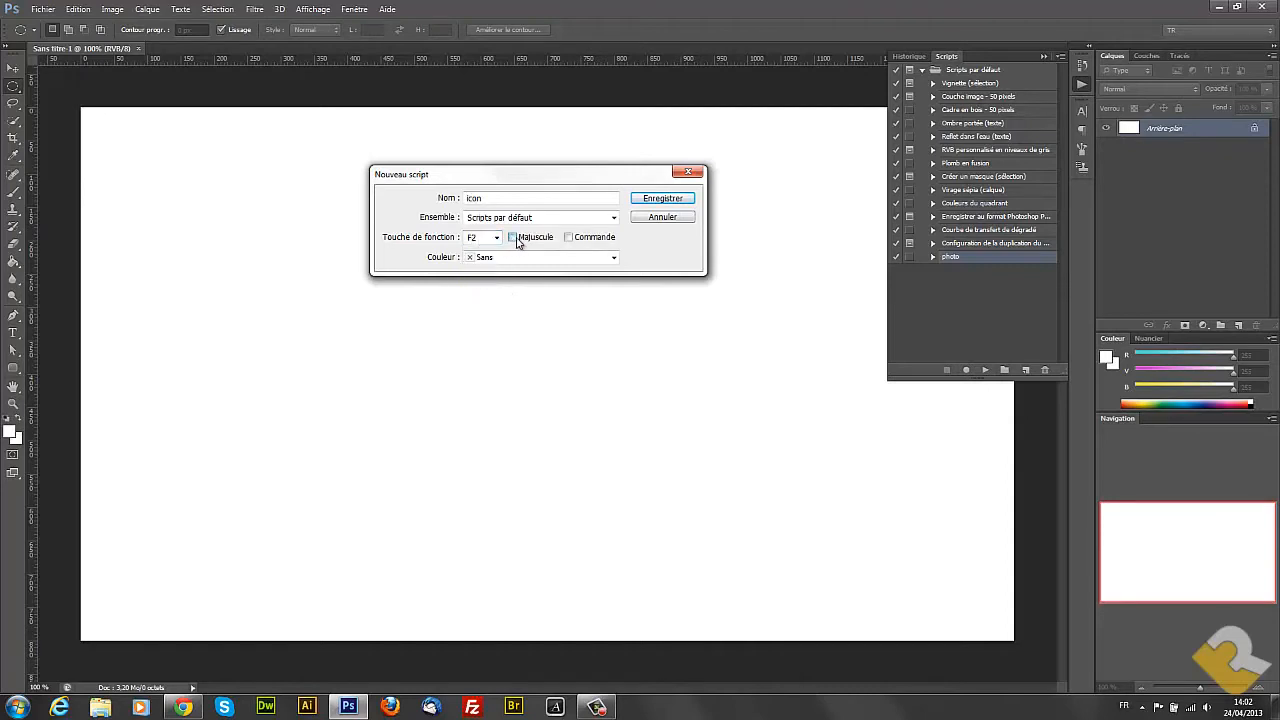
left_click(662, 199)
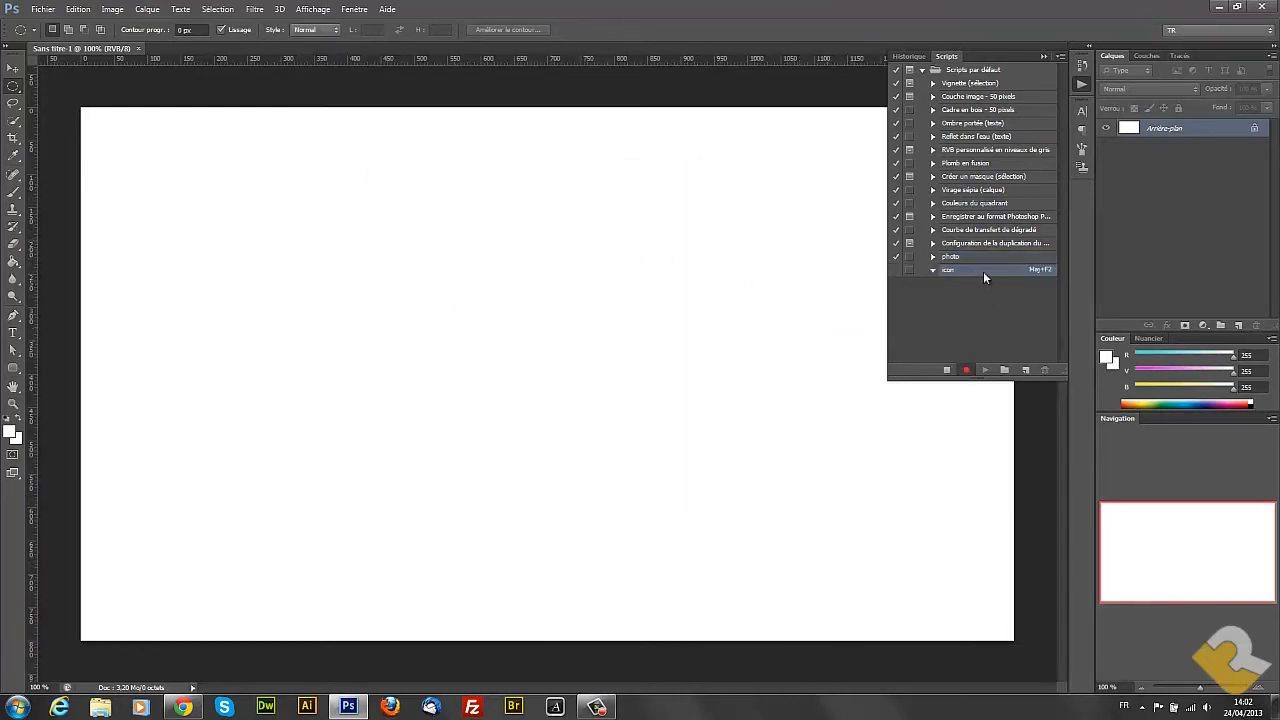
Create a 128 × 128 px rounded rectangle with a 10 px radius in the upper-left part of the canvas
left_click(14, 372)
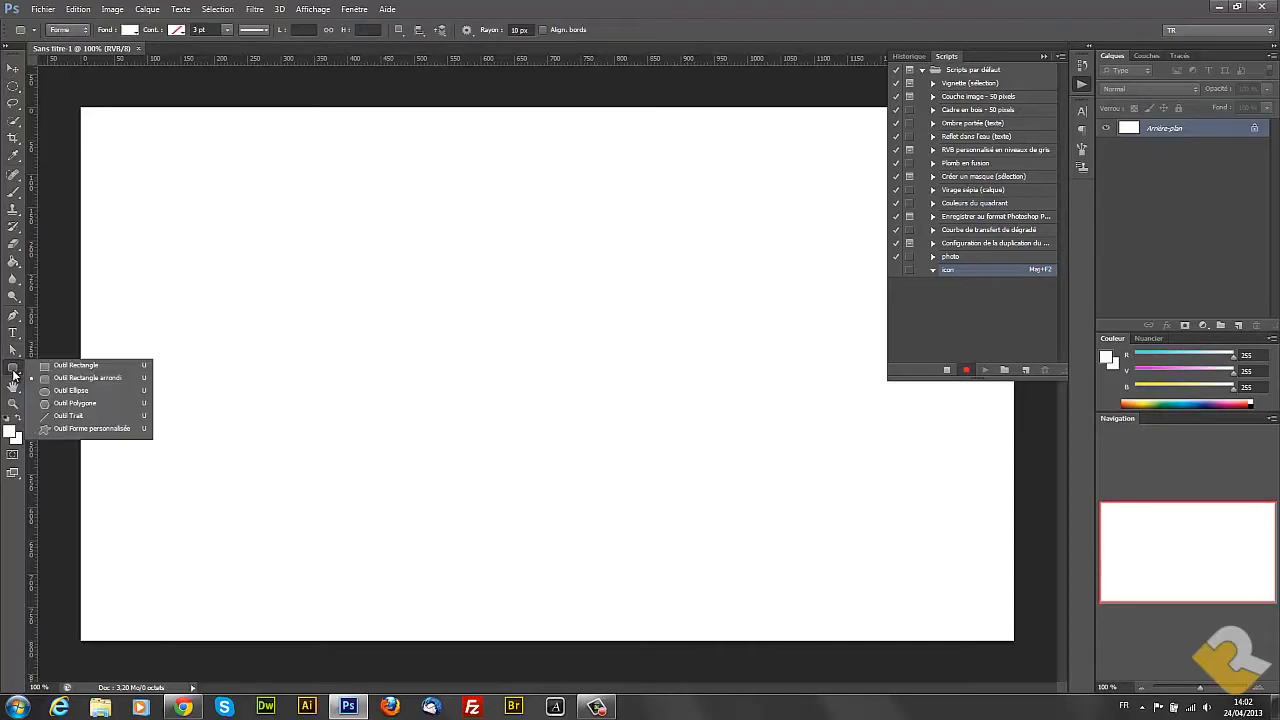
left_click(86, 379)
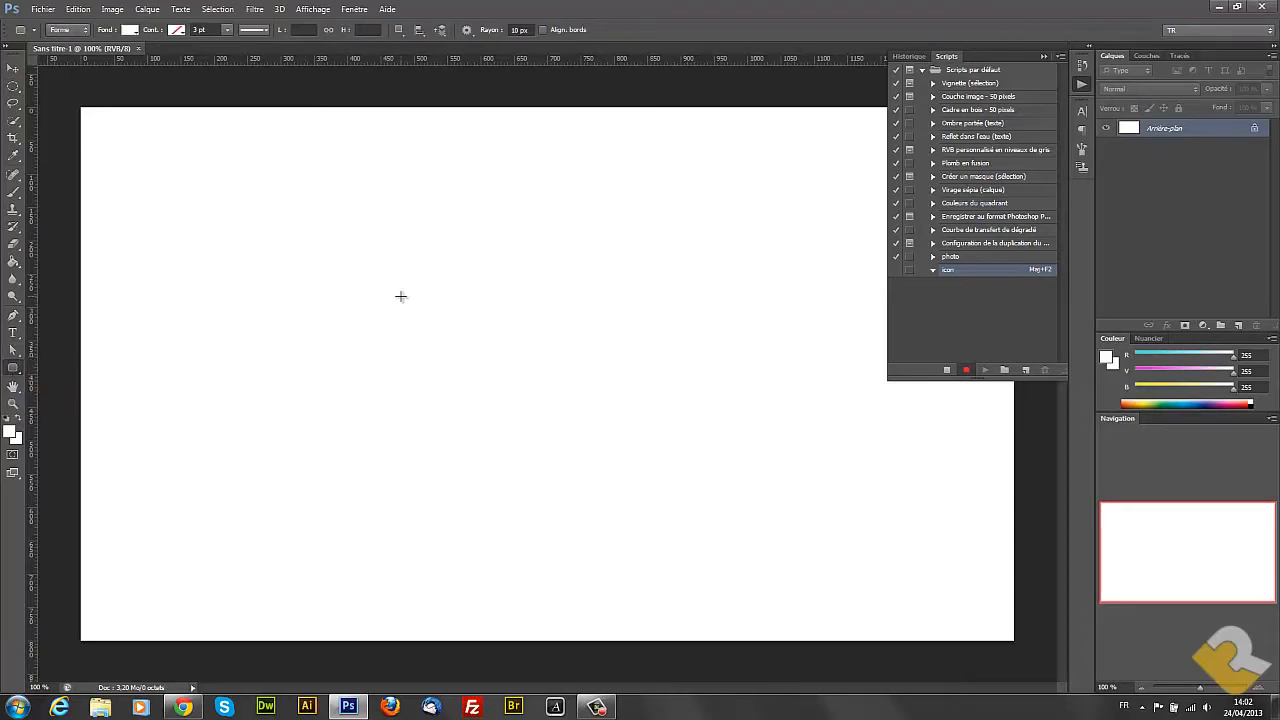
left_click(305, 30)
type("128")
left_click(376, 30)
left_click(371, 267)
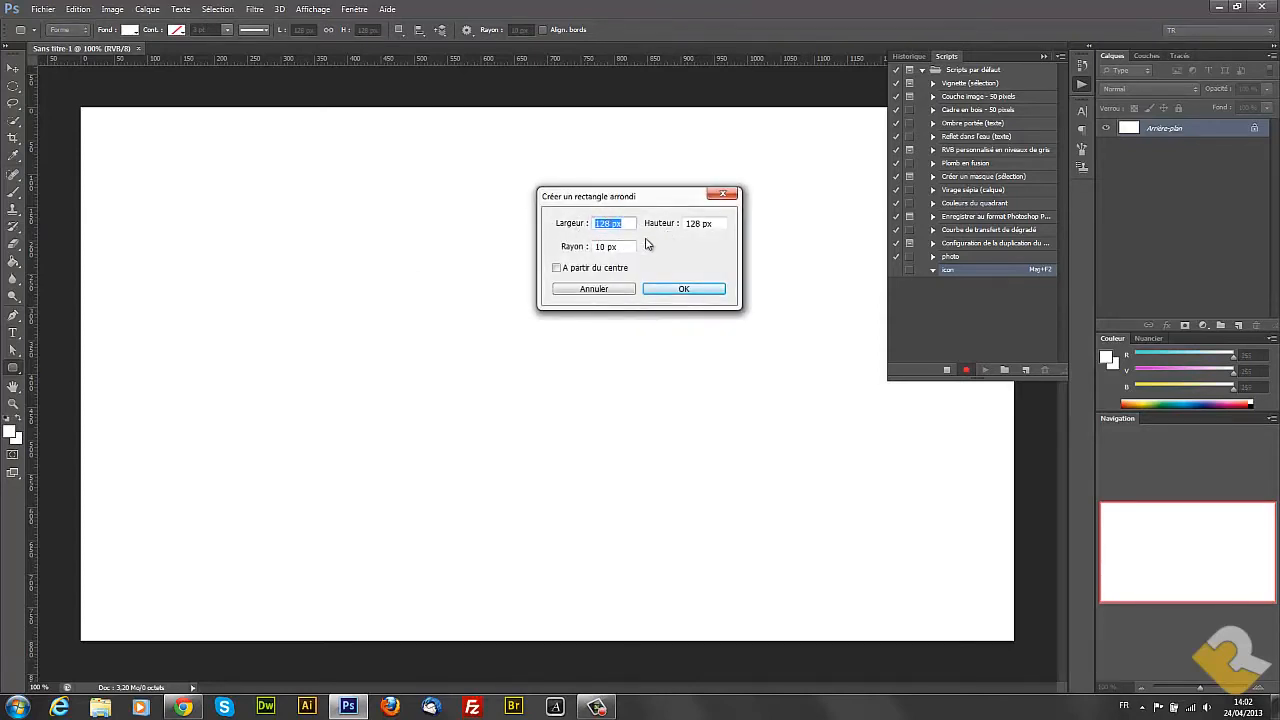
left_click(685, 290)
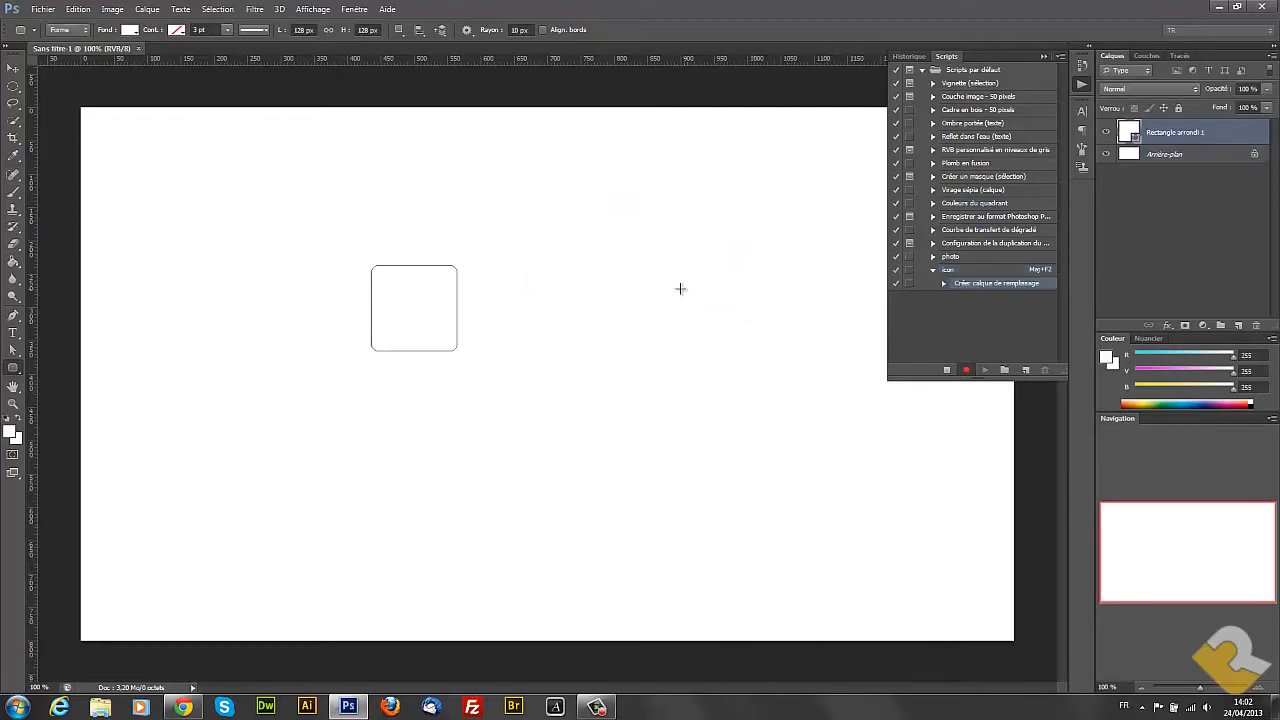
Change the rounded rectangle's fill colour to black (000000)
double_click(1129, 133)
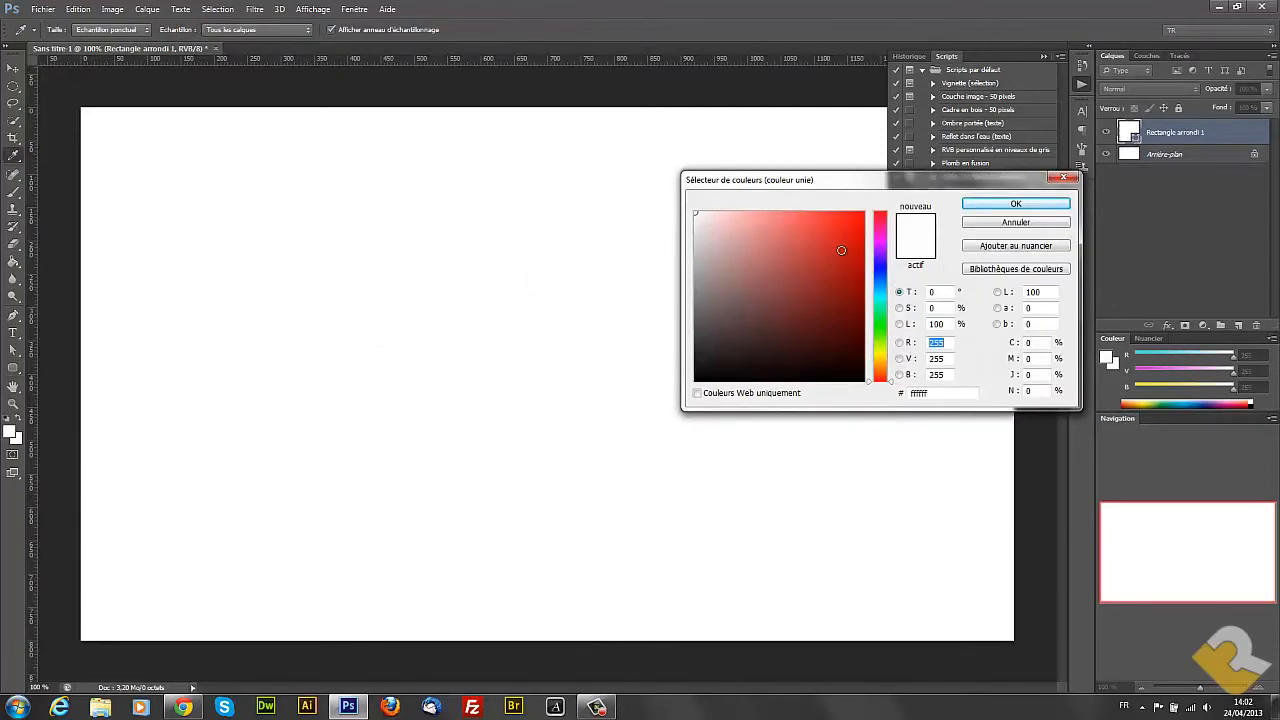
left_click(698, 380)
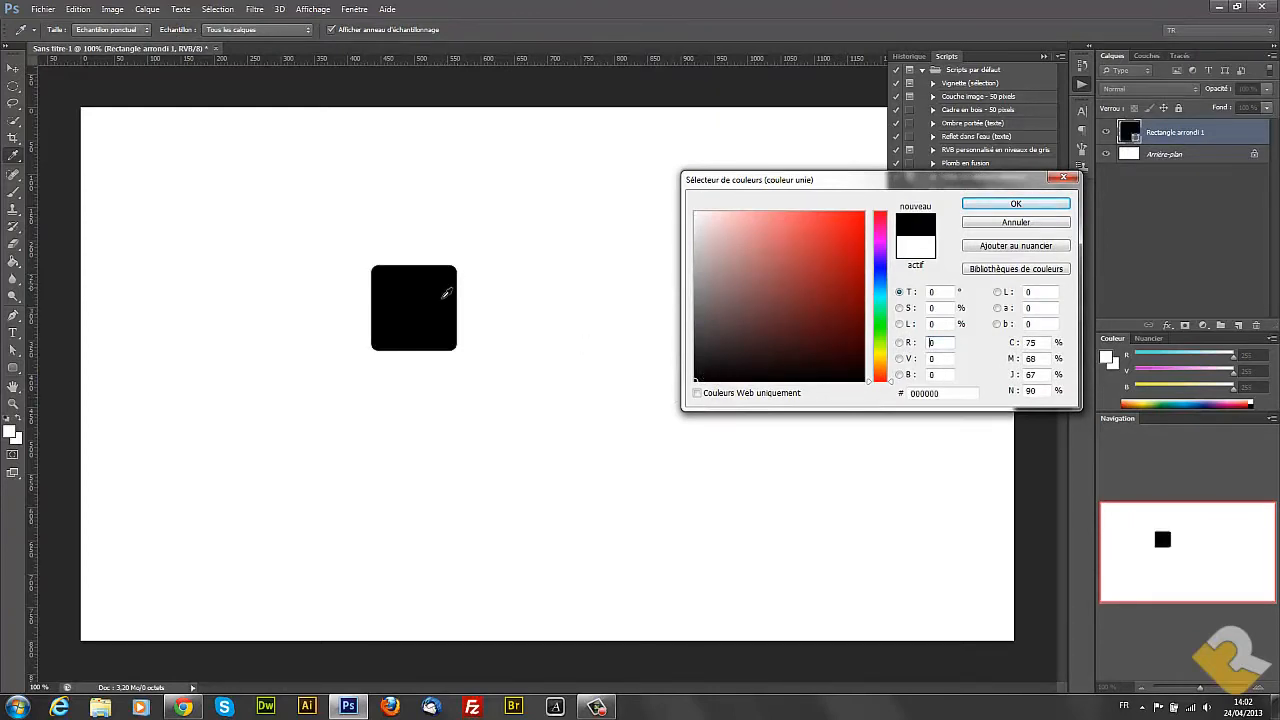
left_click(1010, 204)
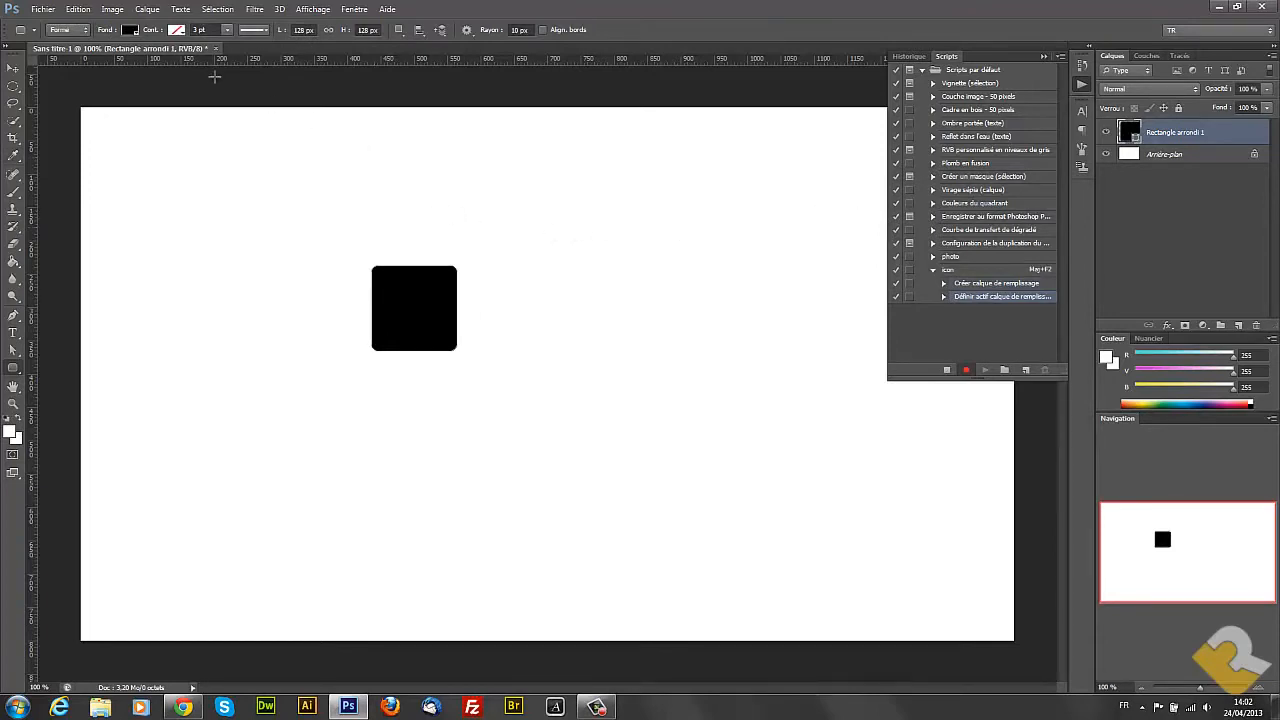
Open the image i-like-facebook-in-hd-and-widescreen-resolutions.jpg from the desktop
left_click(44, 9)
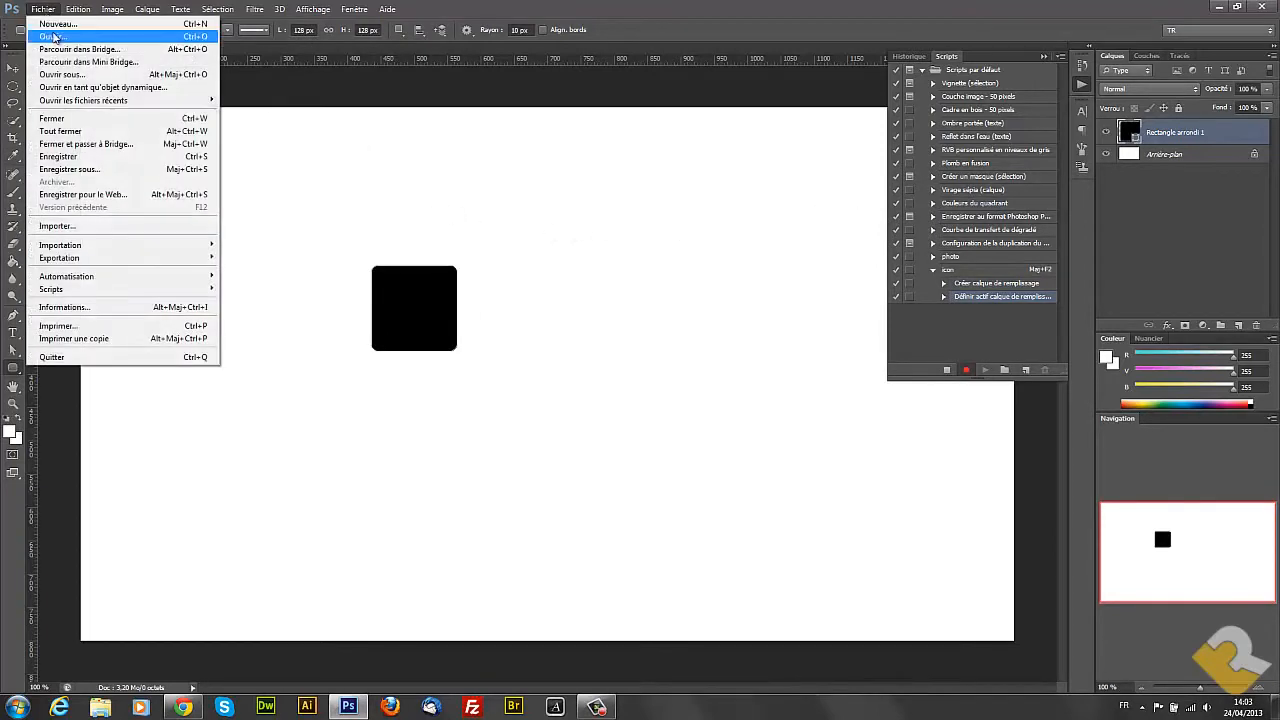
left_click(52, 37)
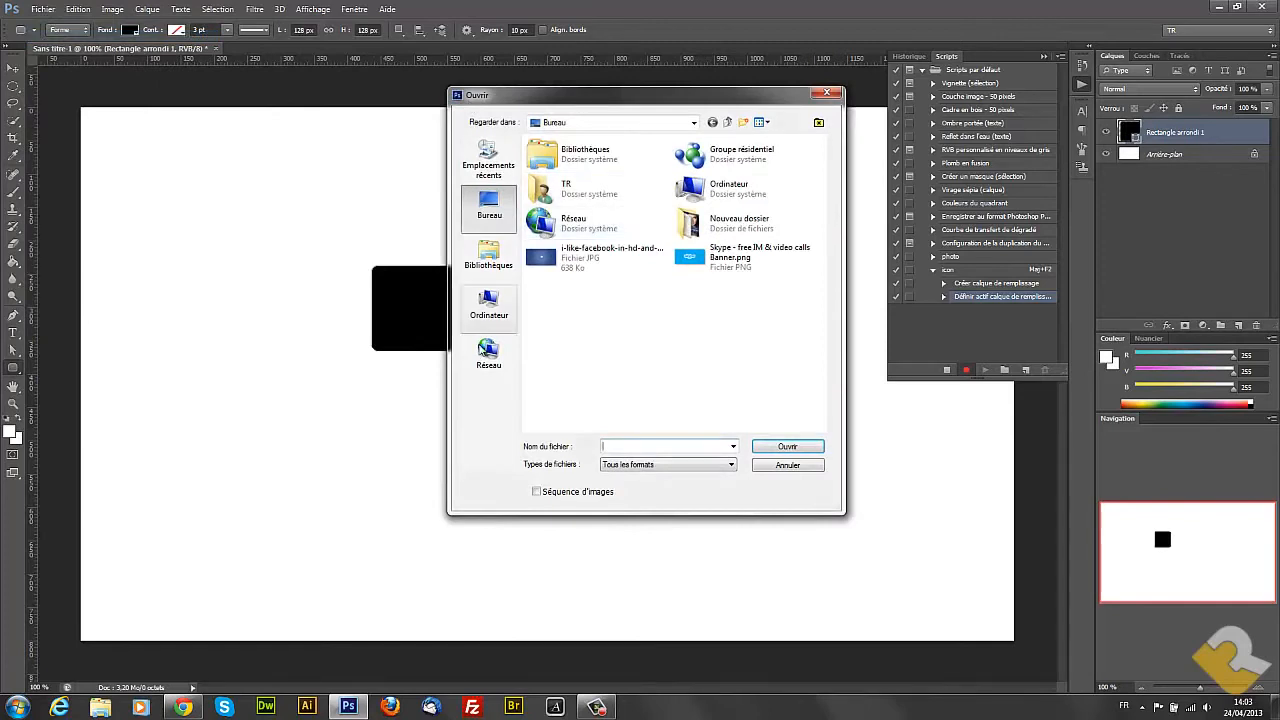
left_click(572, 261)
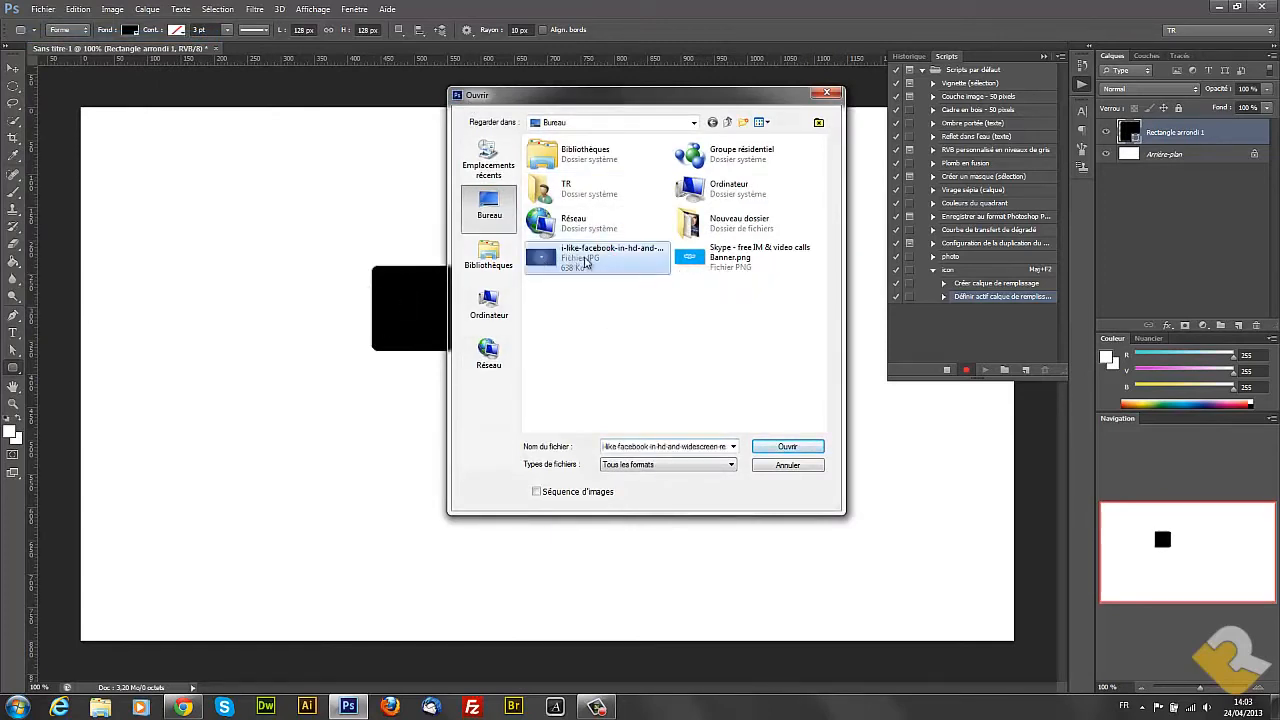
left_click(786, 447)
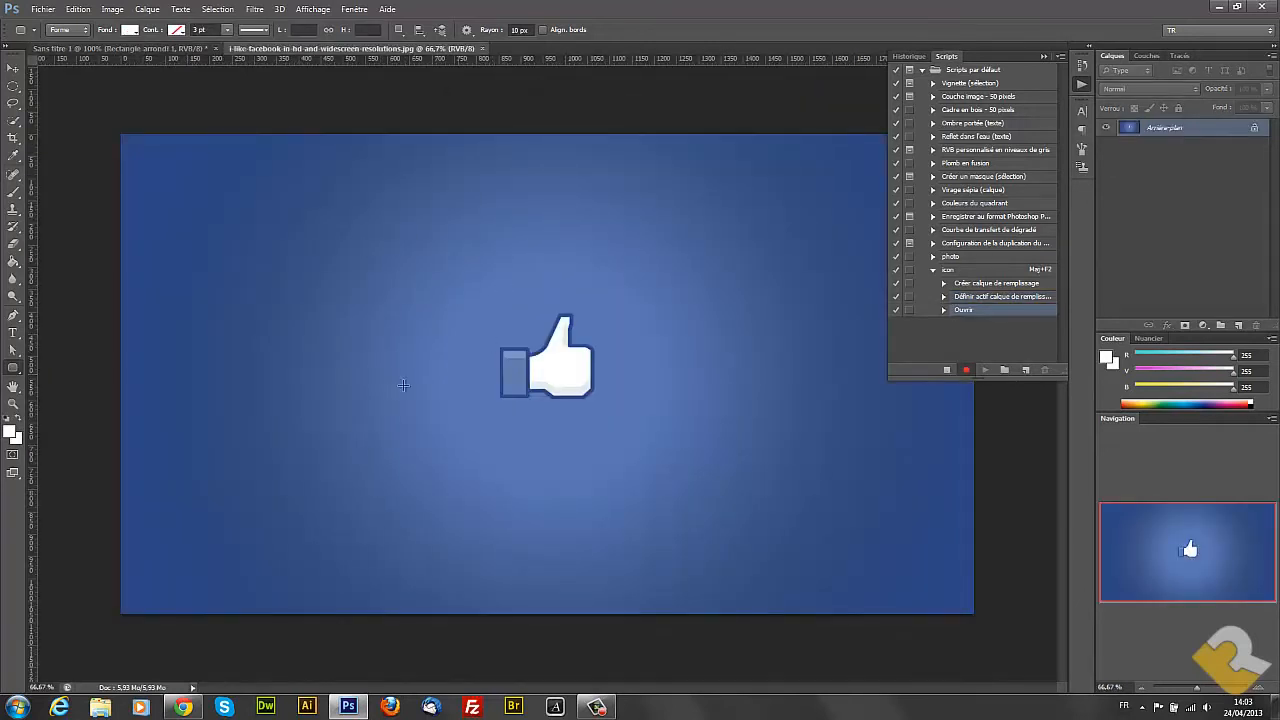
Resize the opened image to a height of 130 pixels with its proportions kept
left_click(112, 9)
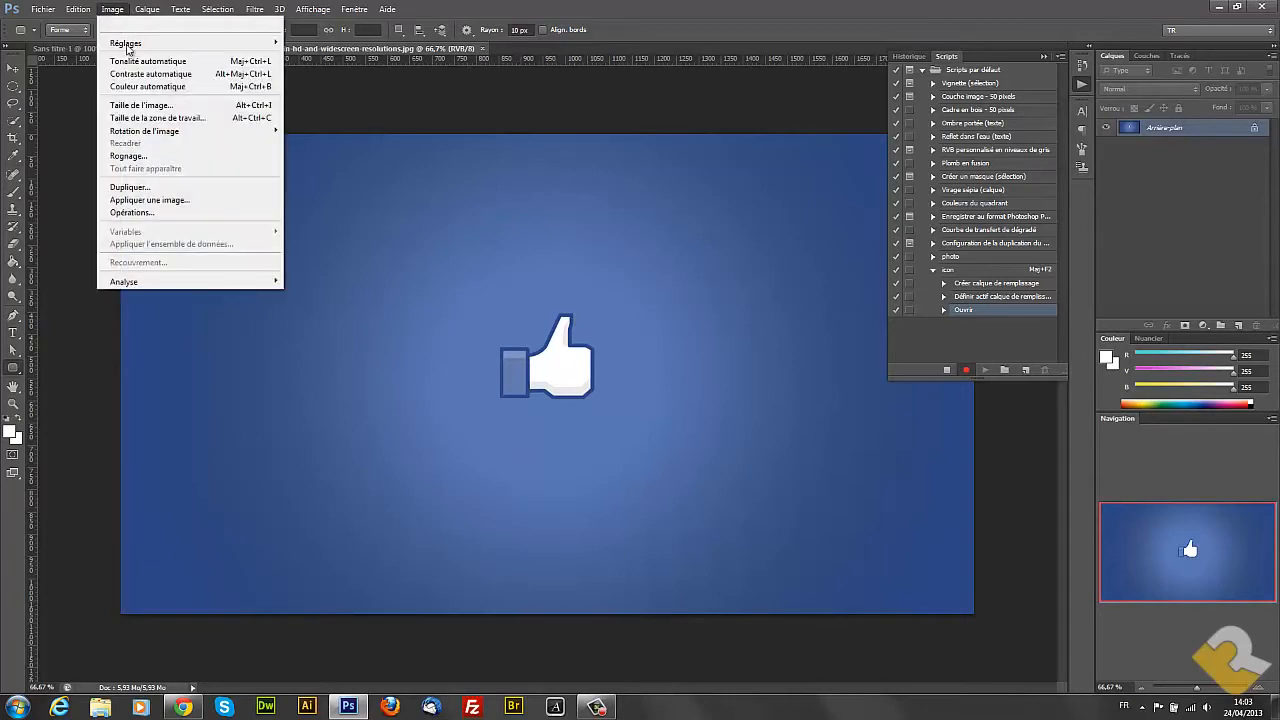
left_click(166, 112)
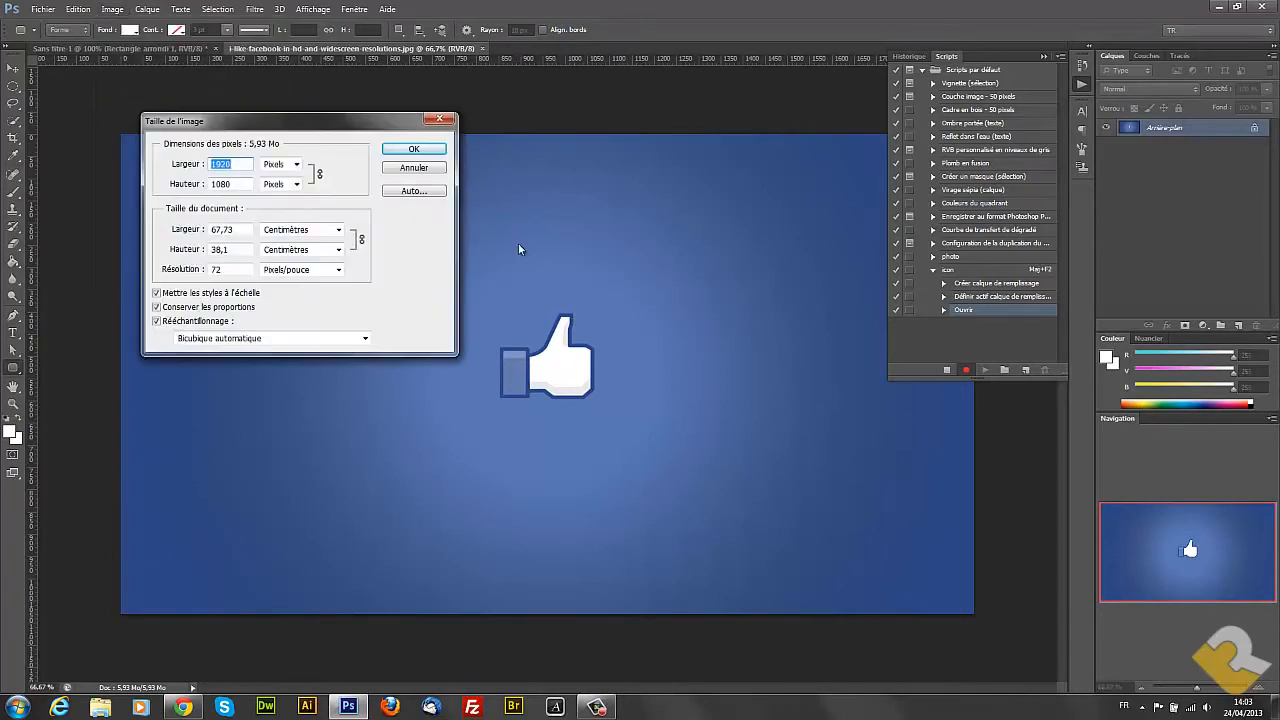
left_click_drag(238, 184, 205, 184)
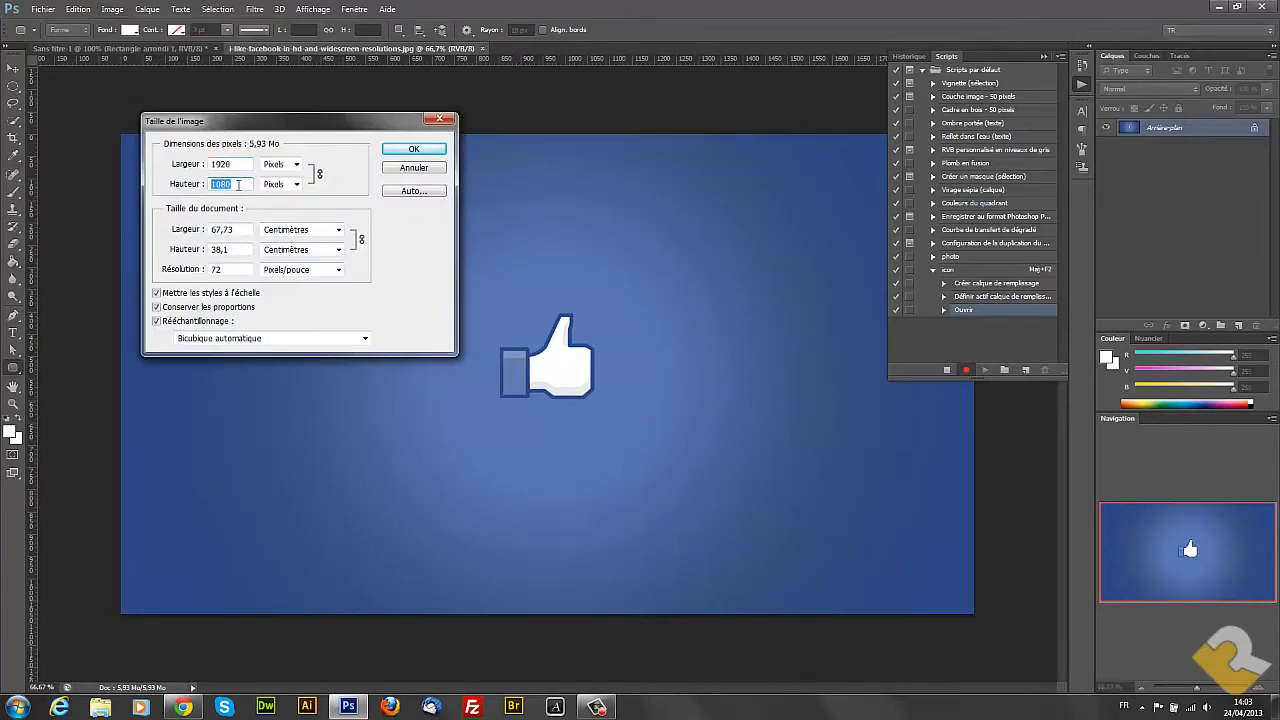
type("130")
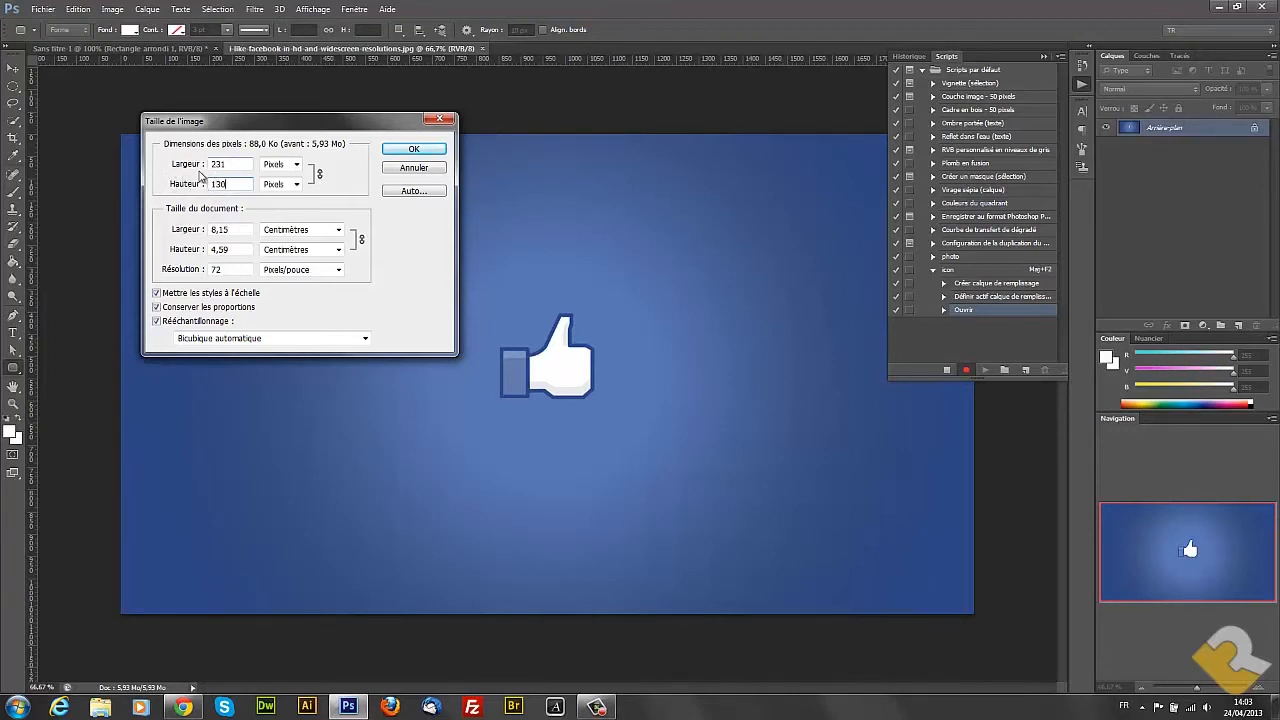
left_click(416, 150)
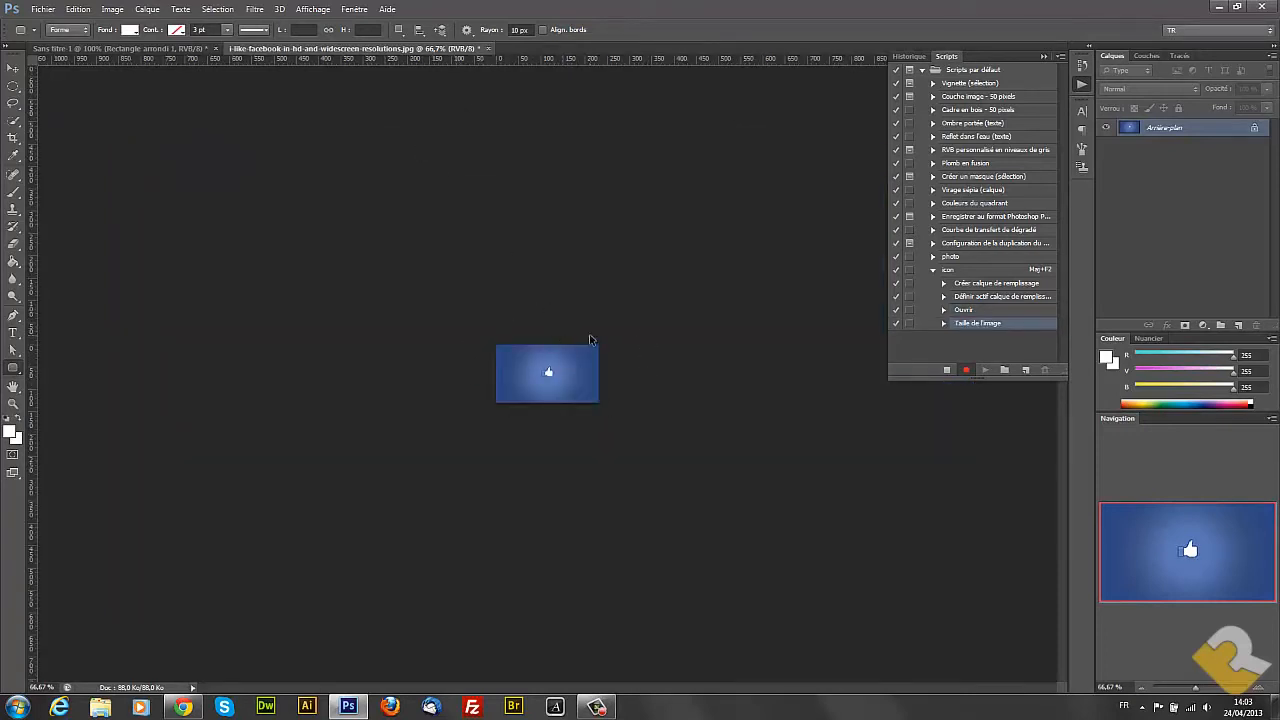
Copy the entire resized image, close its file and paste it into the document with the black rounded square
key("ctrl+a")
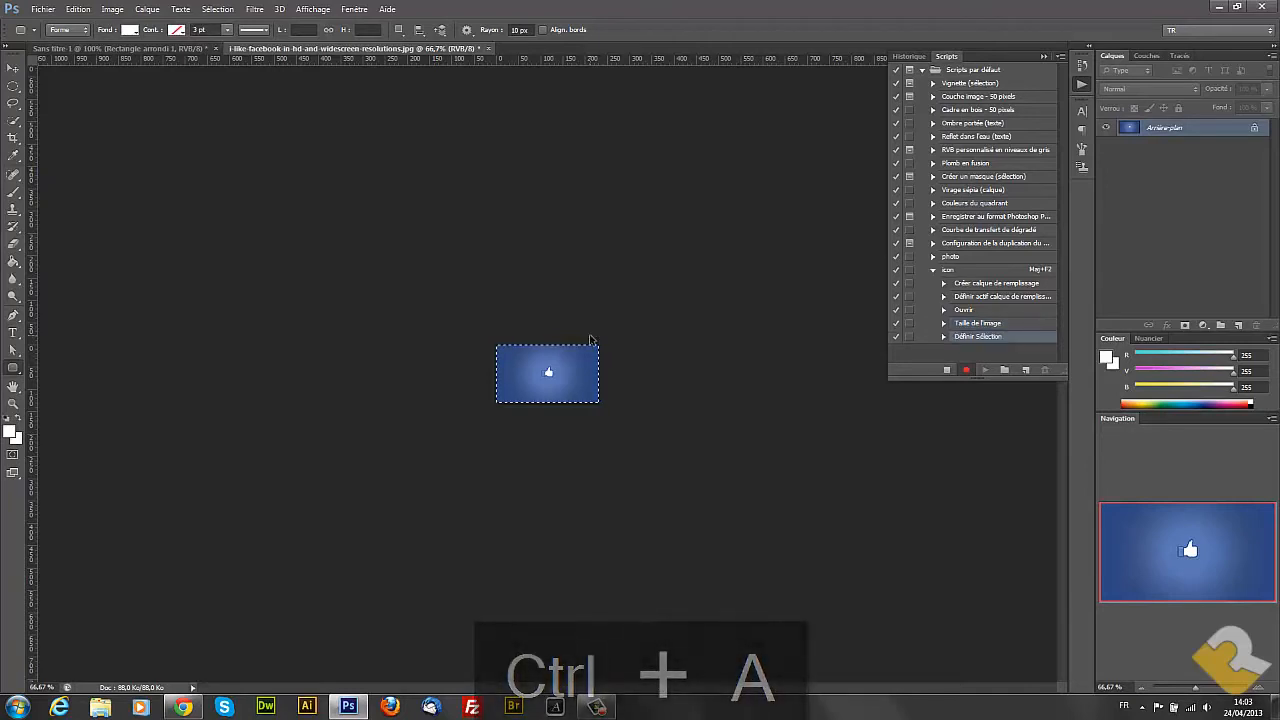
key("ctrl+c")
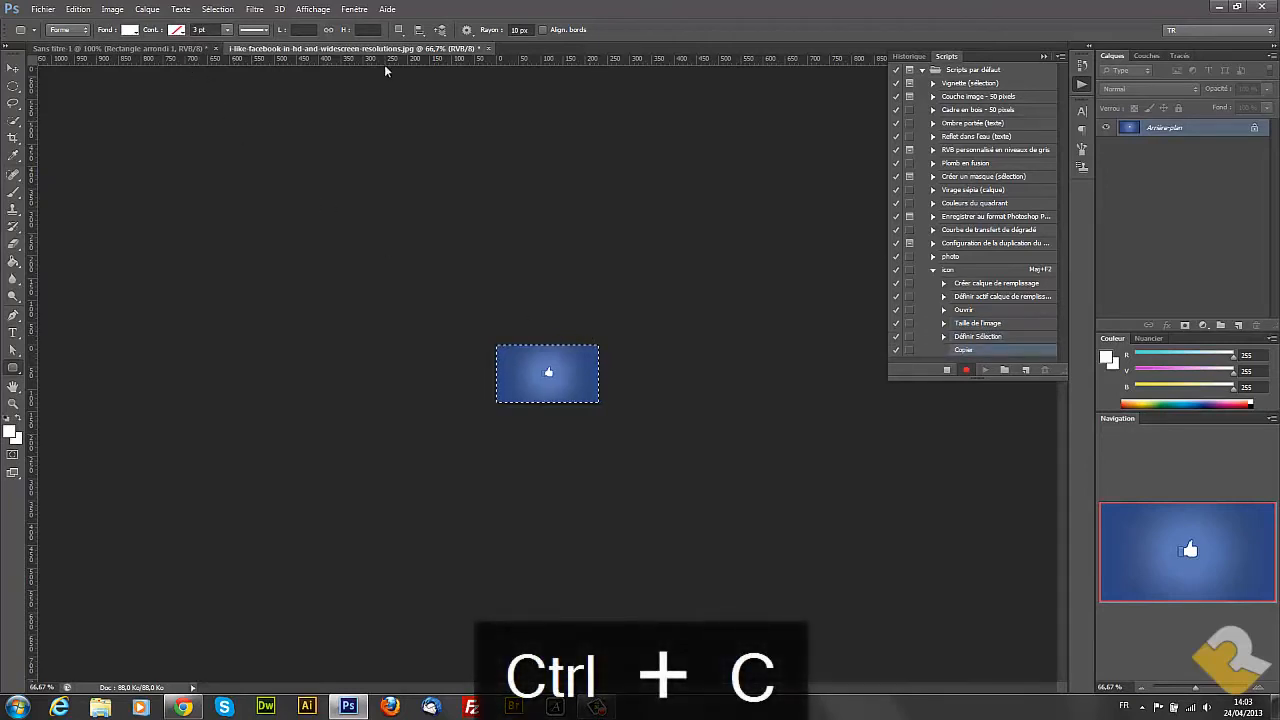
left_click(489, 48)
left_click(670, 267)
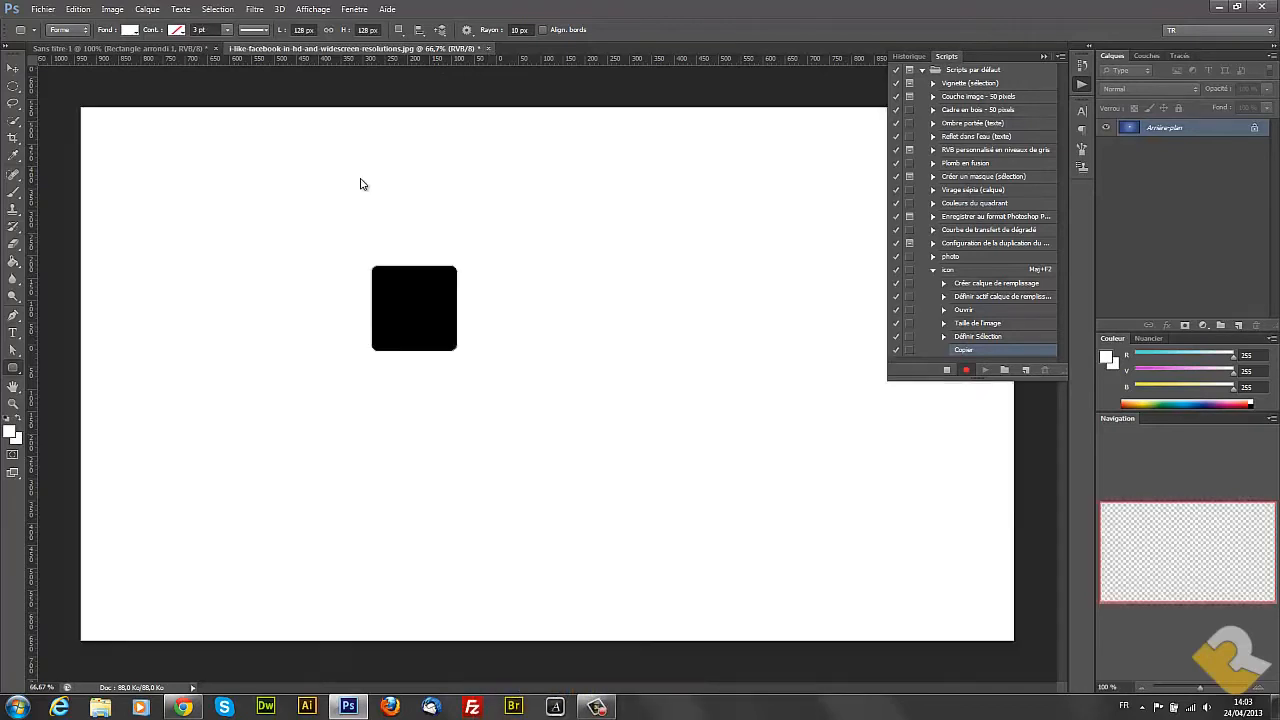
key("ctrl+v")
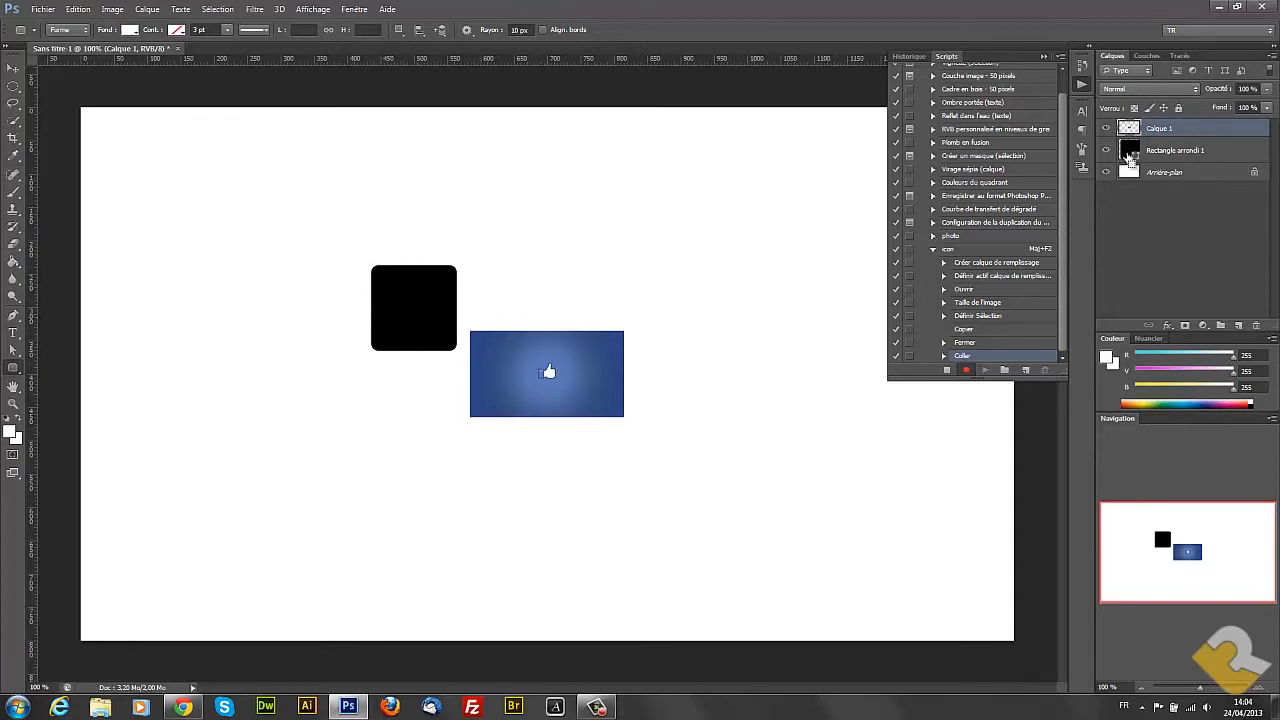
Centre the pasted image horizontally and vertically on the black rounded square using the square's outline as selection, and deselect
left_click(1128, 155, "ctrl")
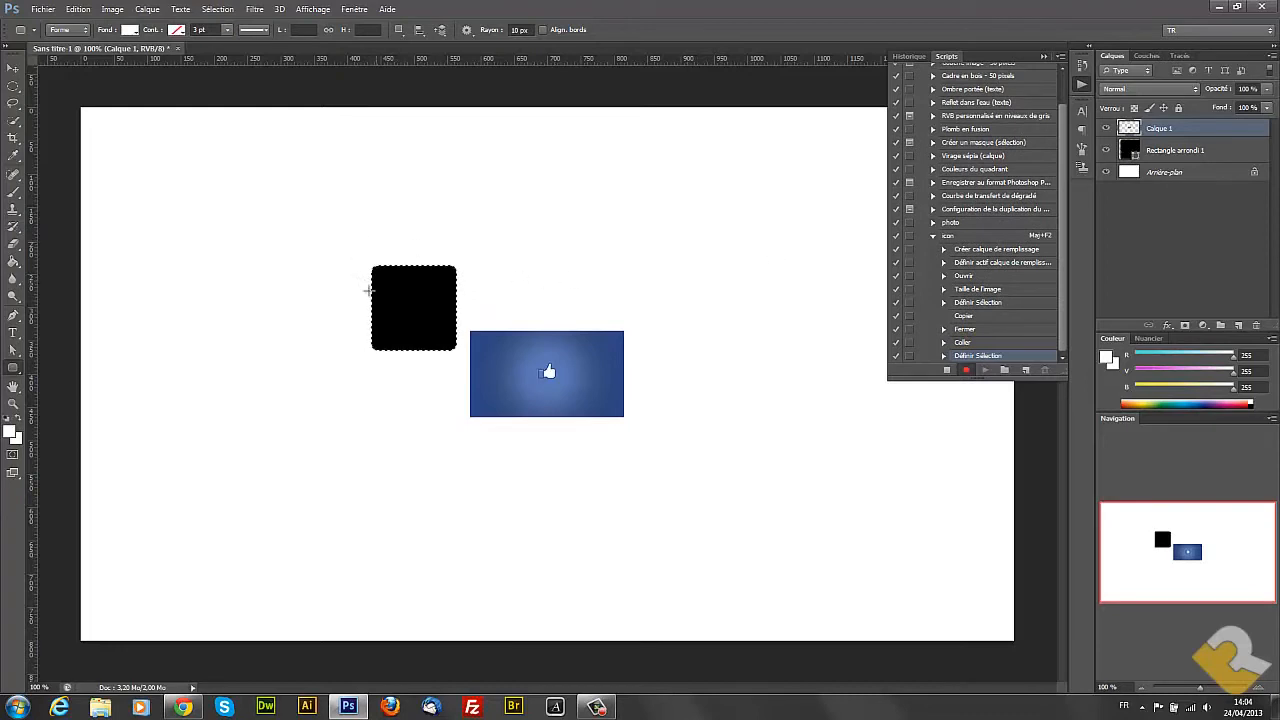
left_click(13, 69)
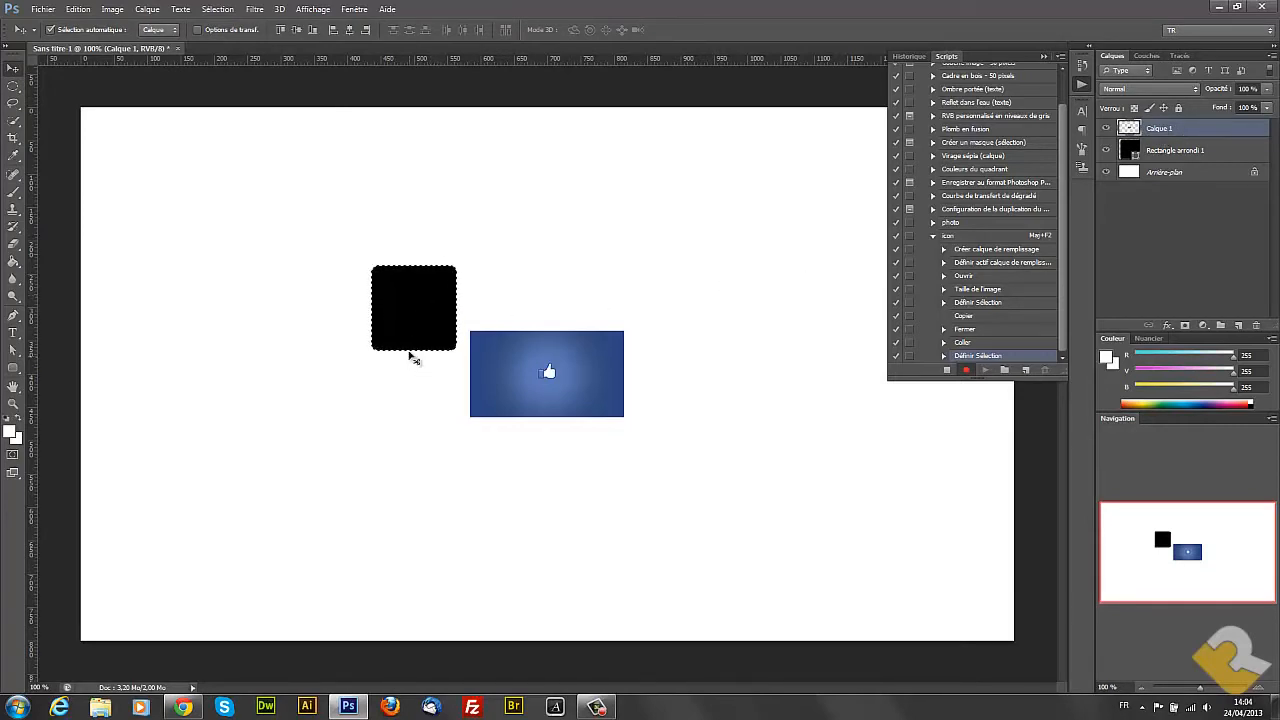
left_click(351, 32)
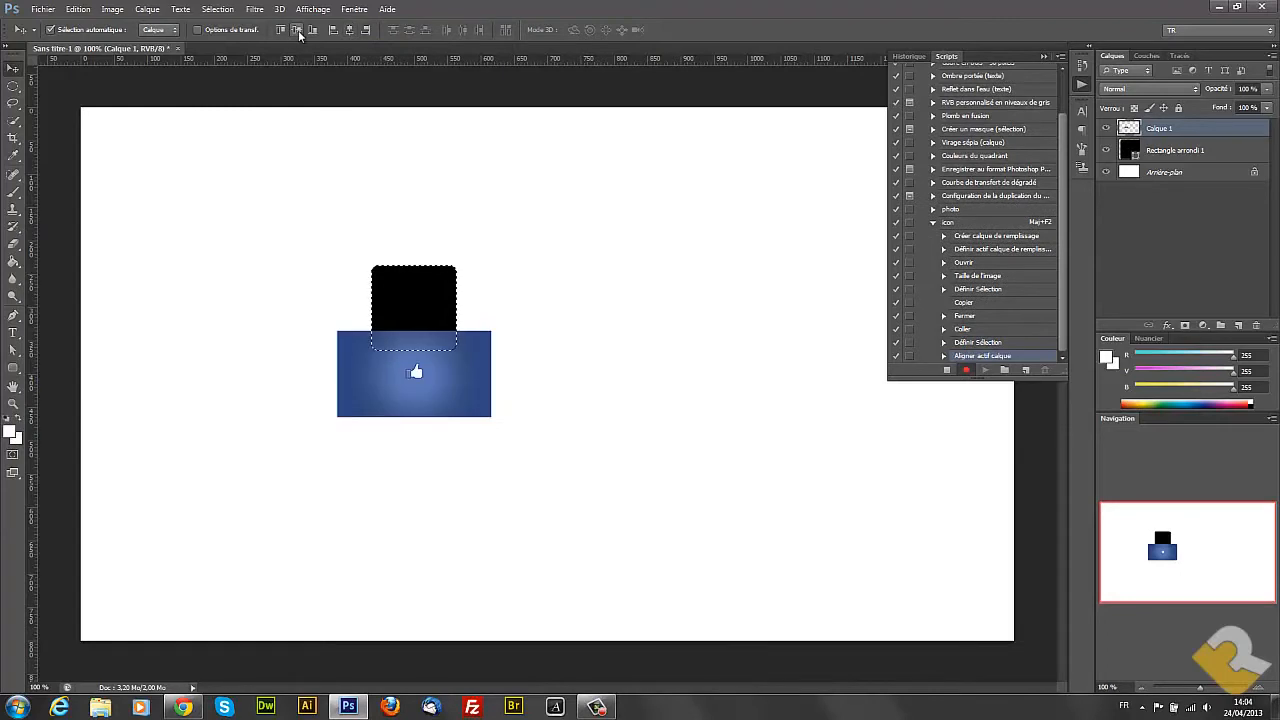
left_click(297, 31)
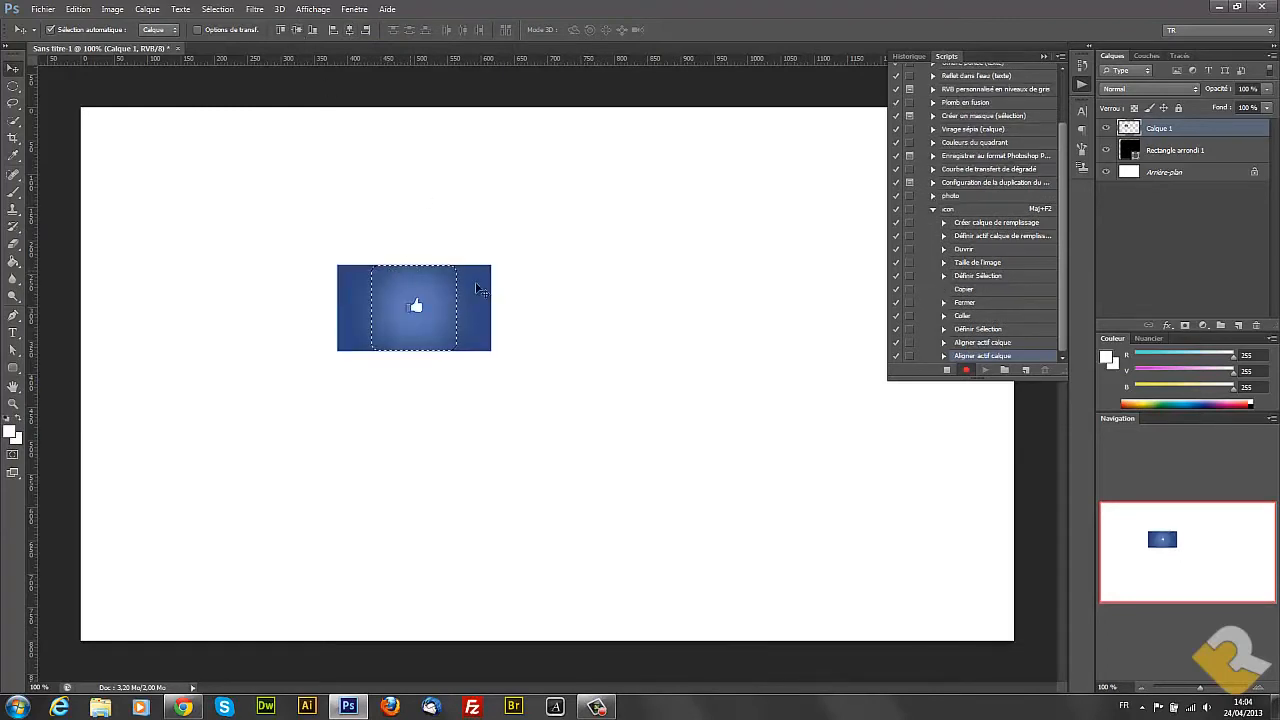
key("ctrl+d")
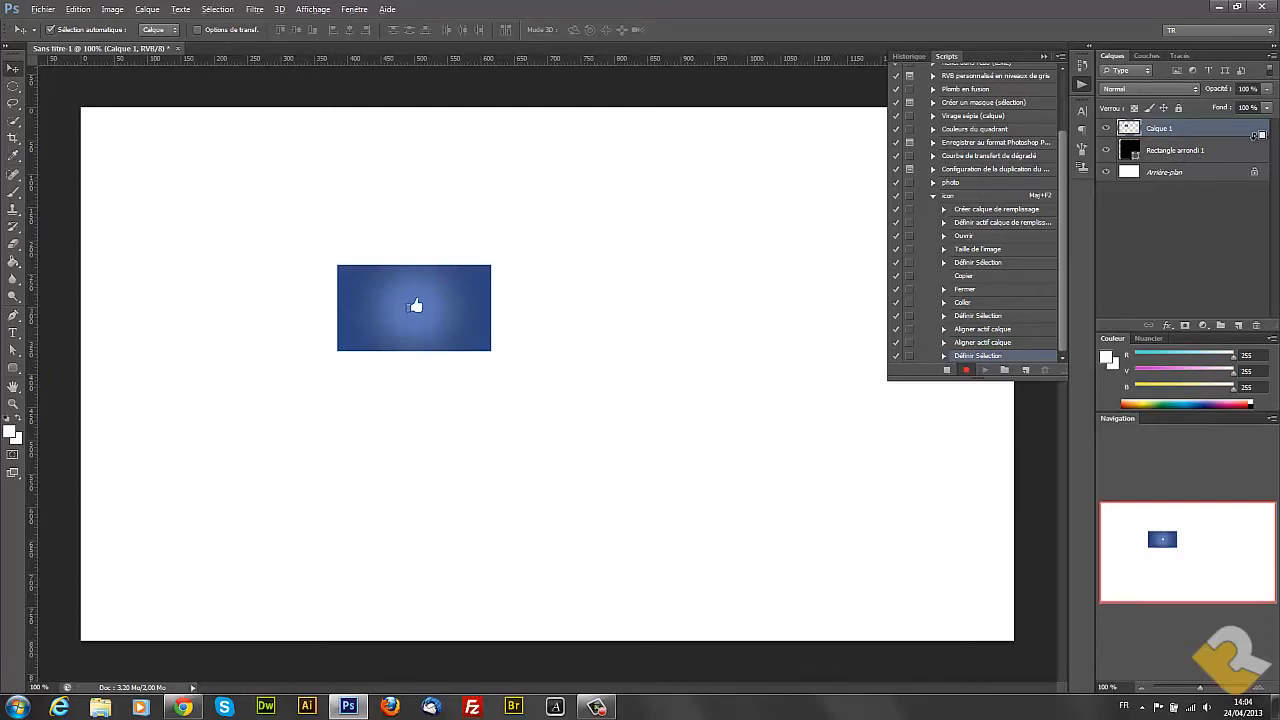
Clip the pasted image layer (Calque 1) to the rounded square beneath it with a clipping mask
key("alt")
key("alt")
left_click(1245, 135, "alt")
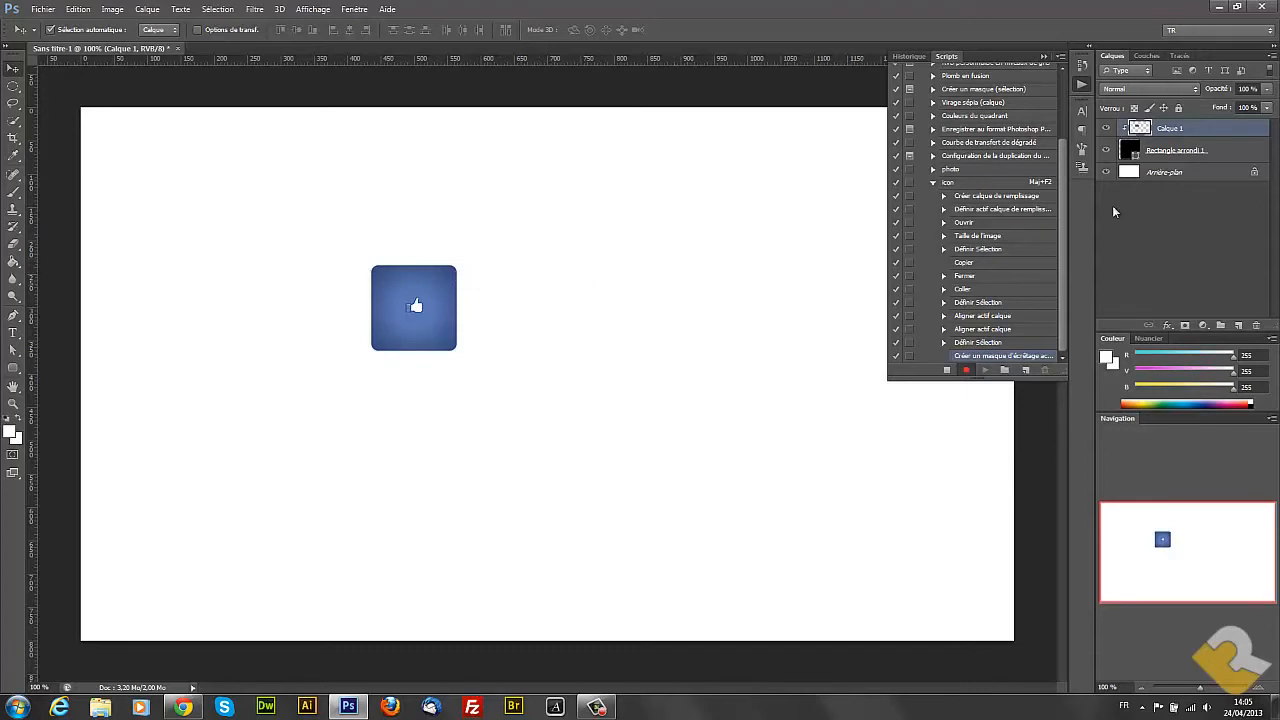
Fill a wide elliptical selection covering the icon's upper half with white on a new layer, and deselect
left_click(12, 88)
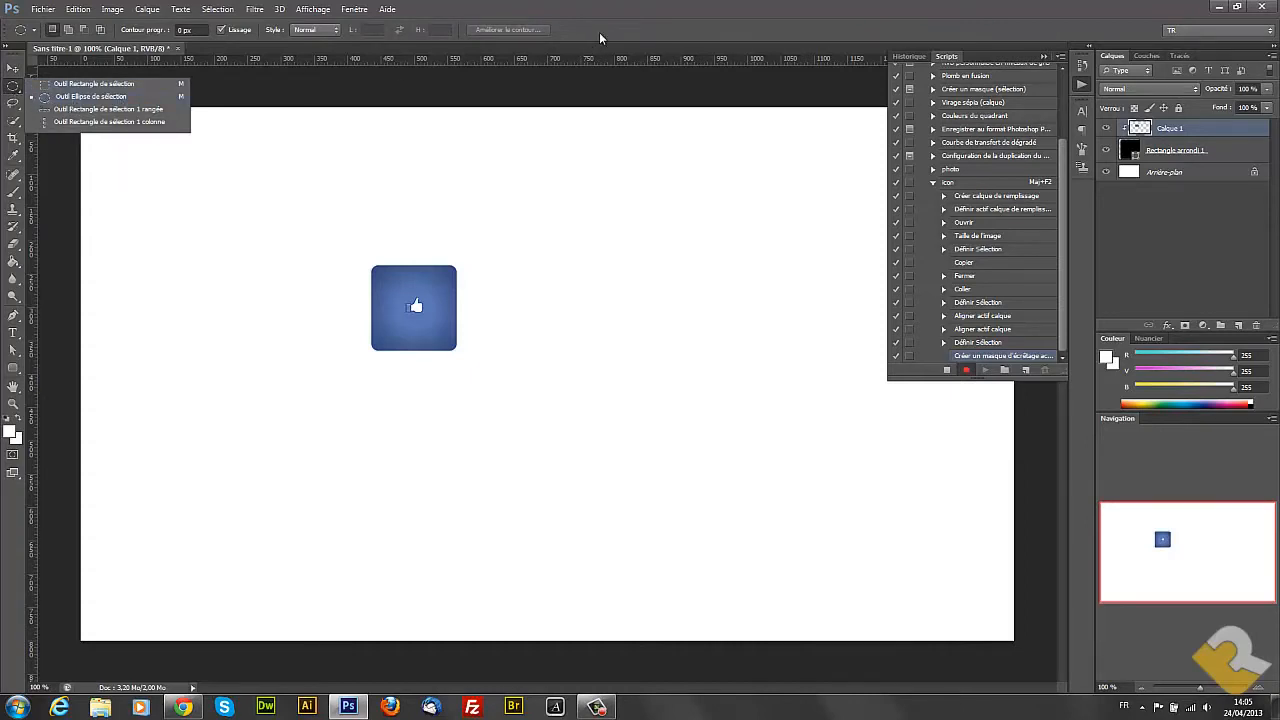
left_click(578, 48)
left_click_drag(317, 183, 505, 305)
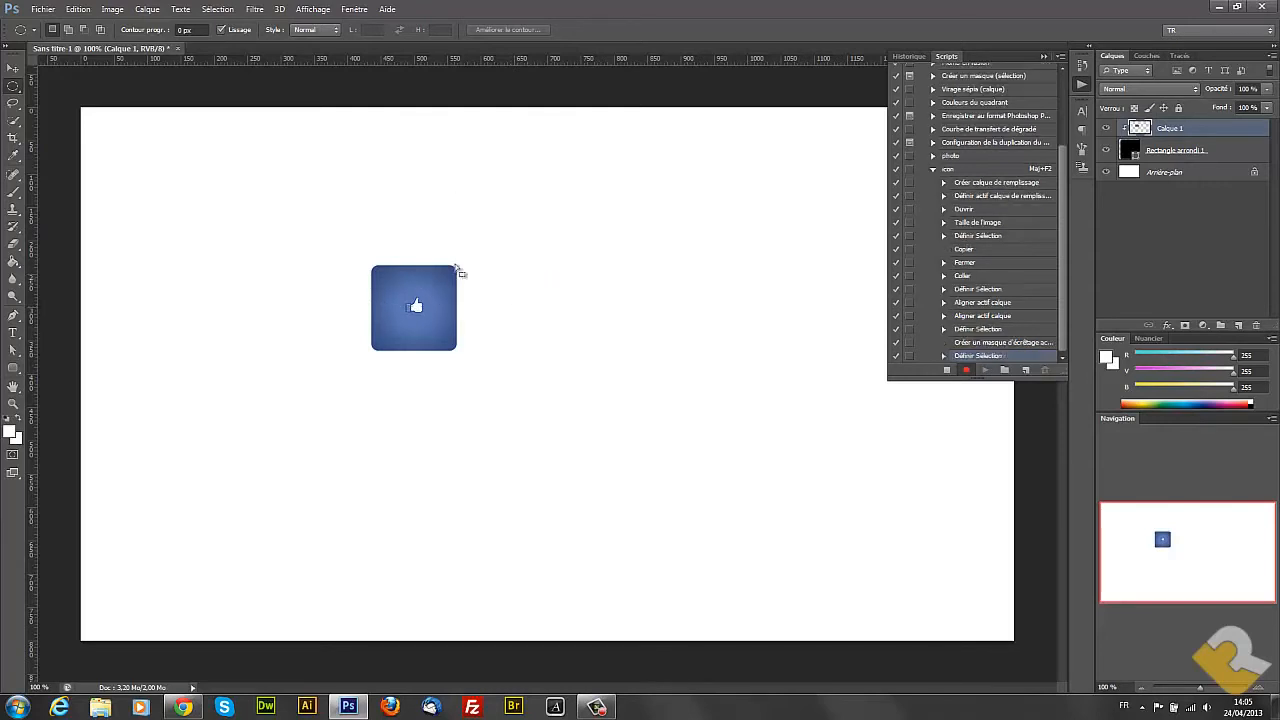
left_click(1240, 326)
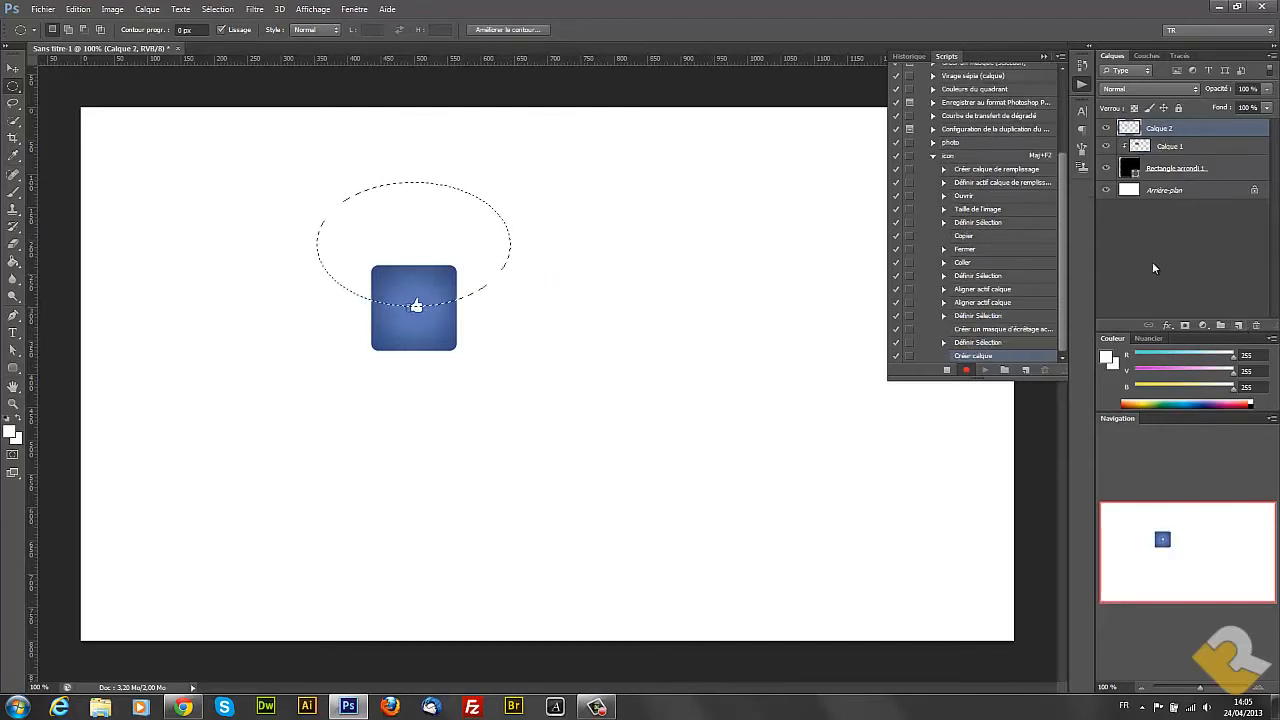
left_click(13, 433)
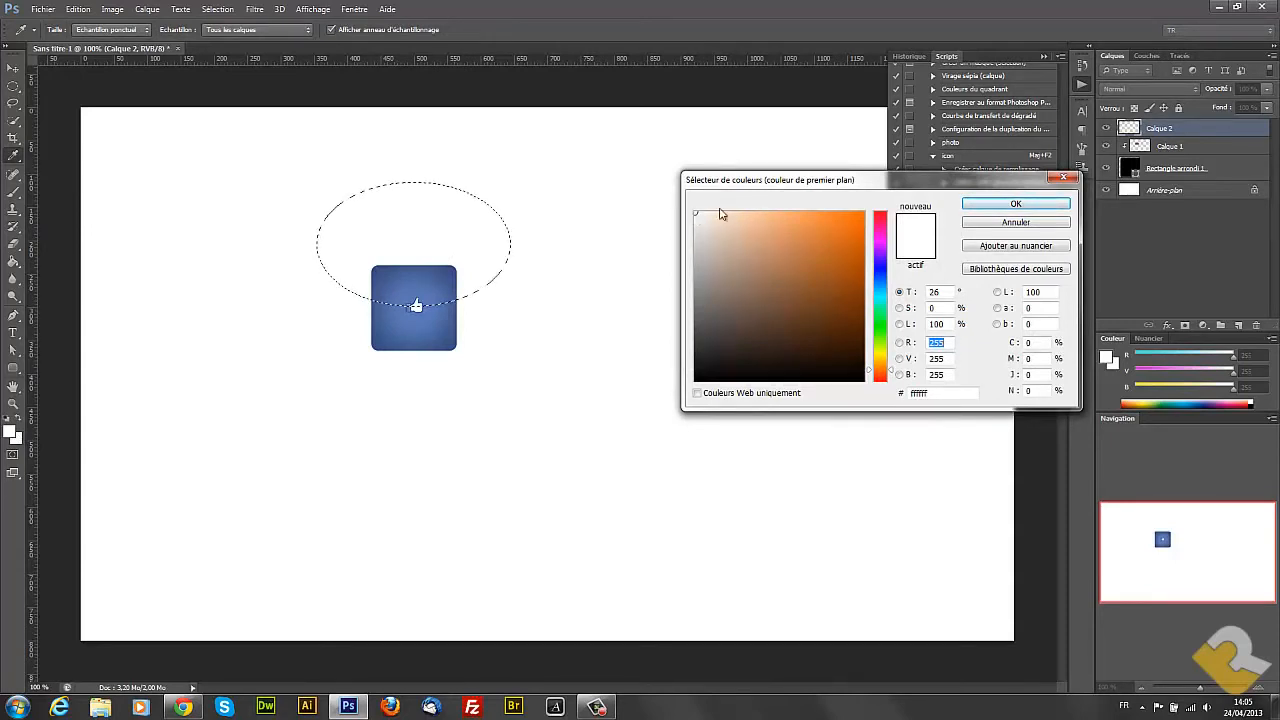
left_click(990, 203)
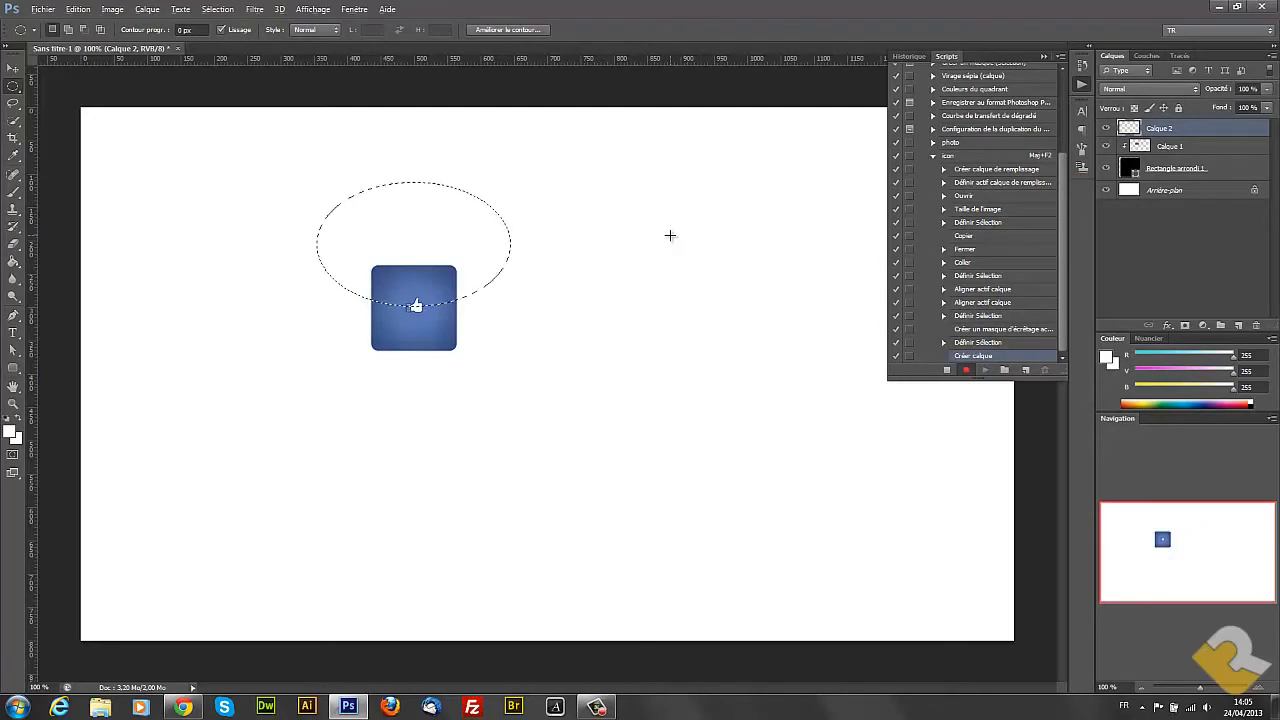
key("alt+BackSpace")
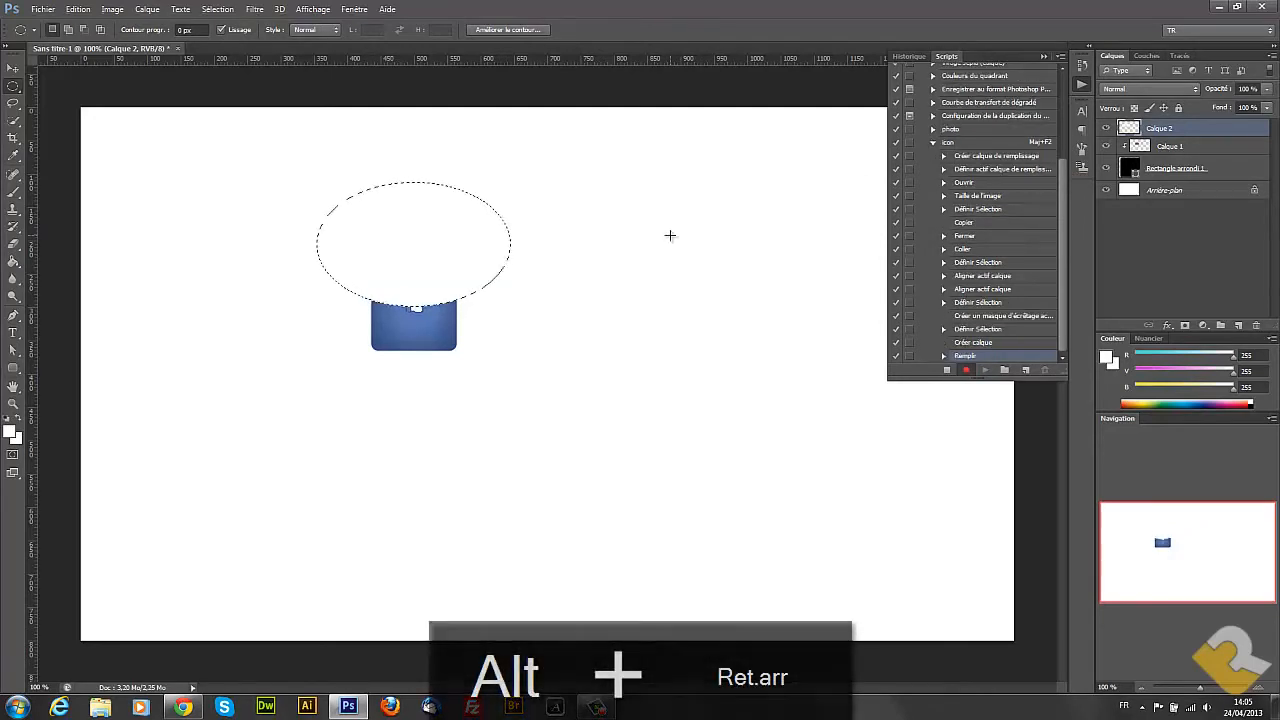
key("ctrl+d")
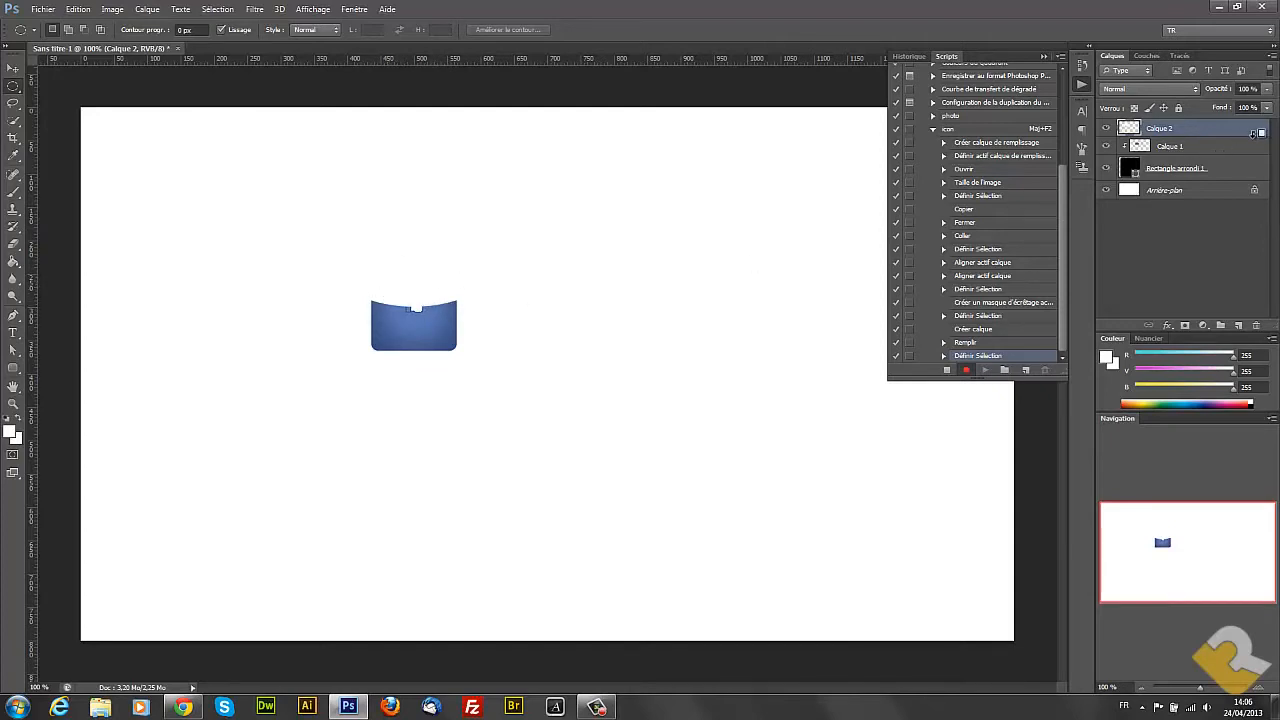
Clip the white ellipse layer to the rounded square and blend it with Incrustation mode at 31% opacity
key("ctrl+alt+g")
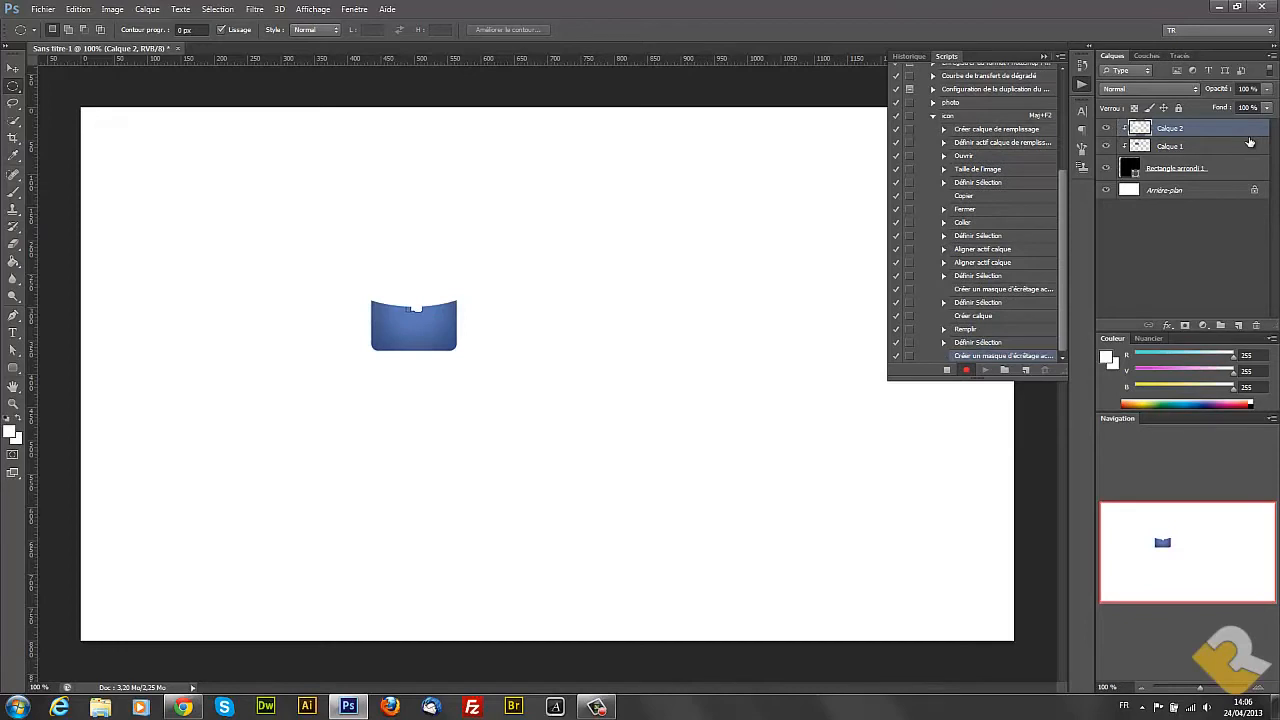
left_click(1196, 92)
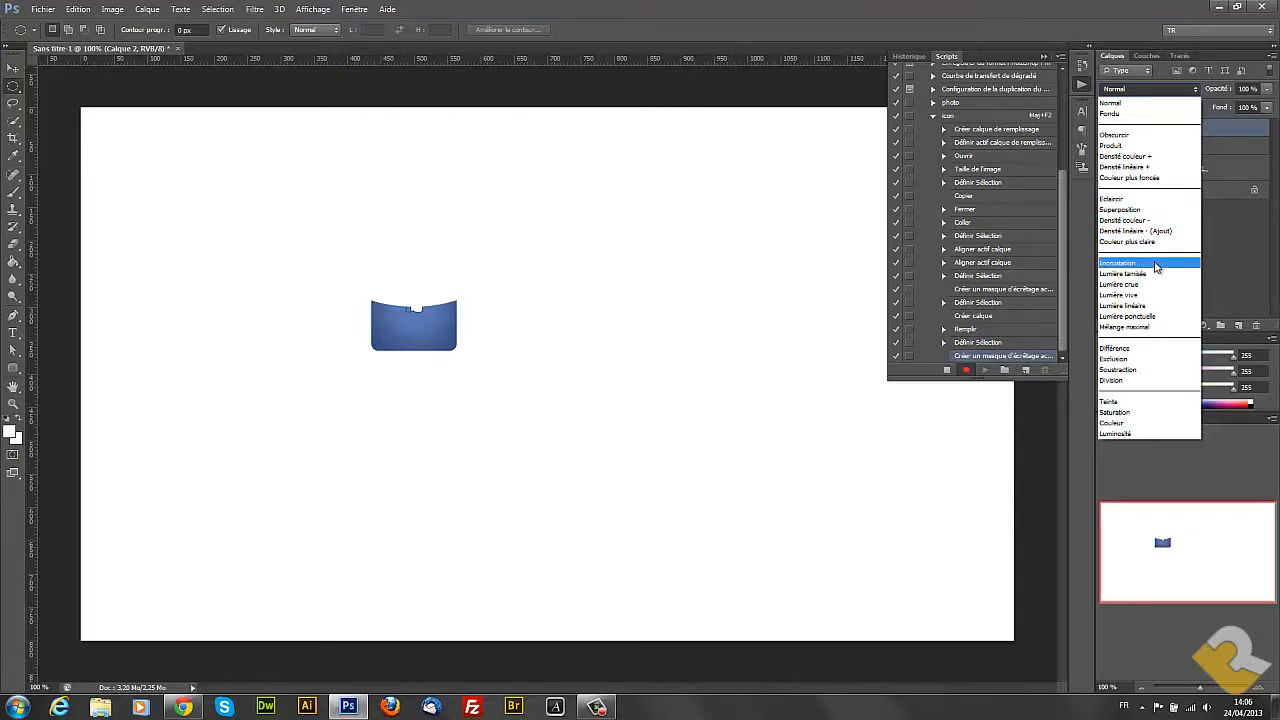
left_click(1156, 264)
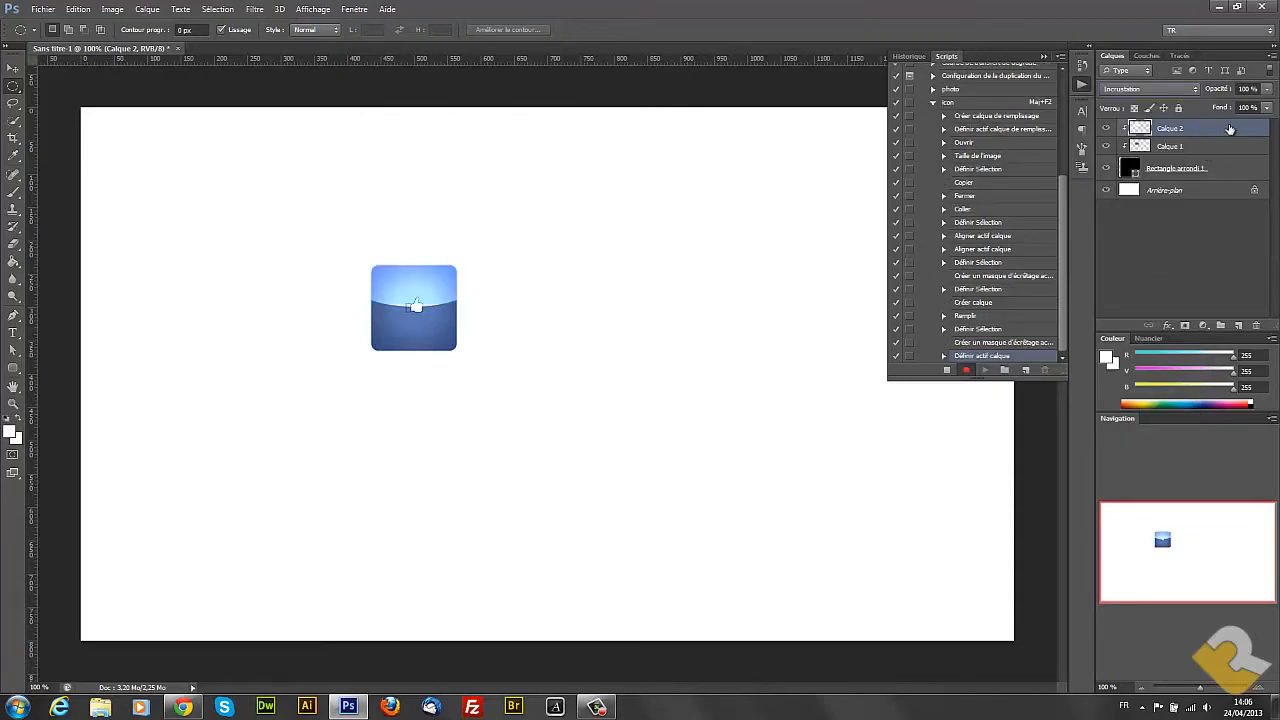
left_click_drag(1217, 93, 1171, 96)
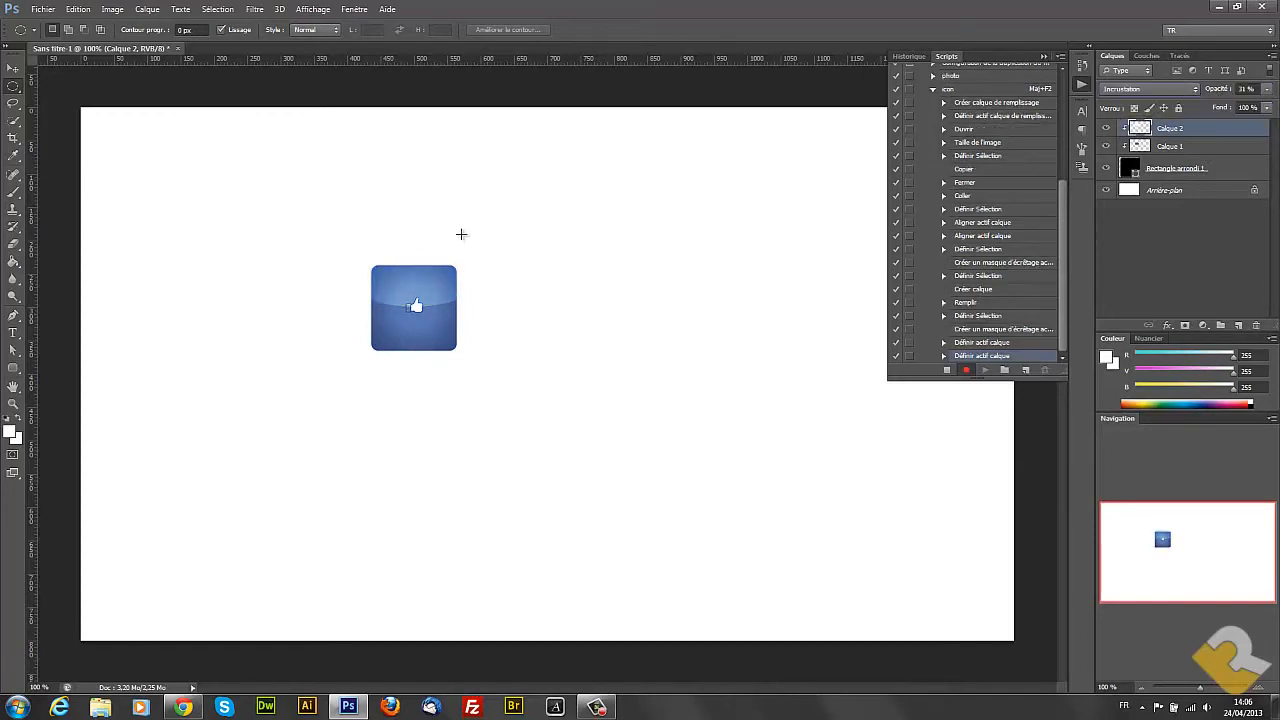
Draw a rectangular selection about 165 px wide across the icon's lower edge, extending slightly past both sides
left_click_drag(14, 88, 55, 87)
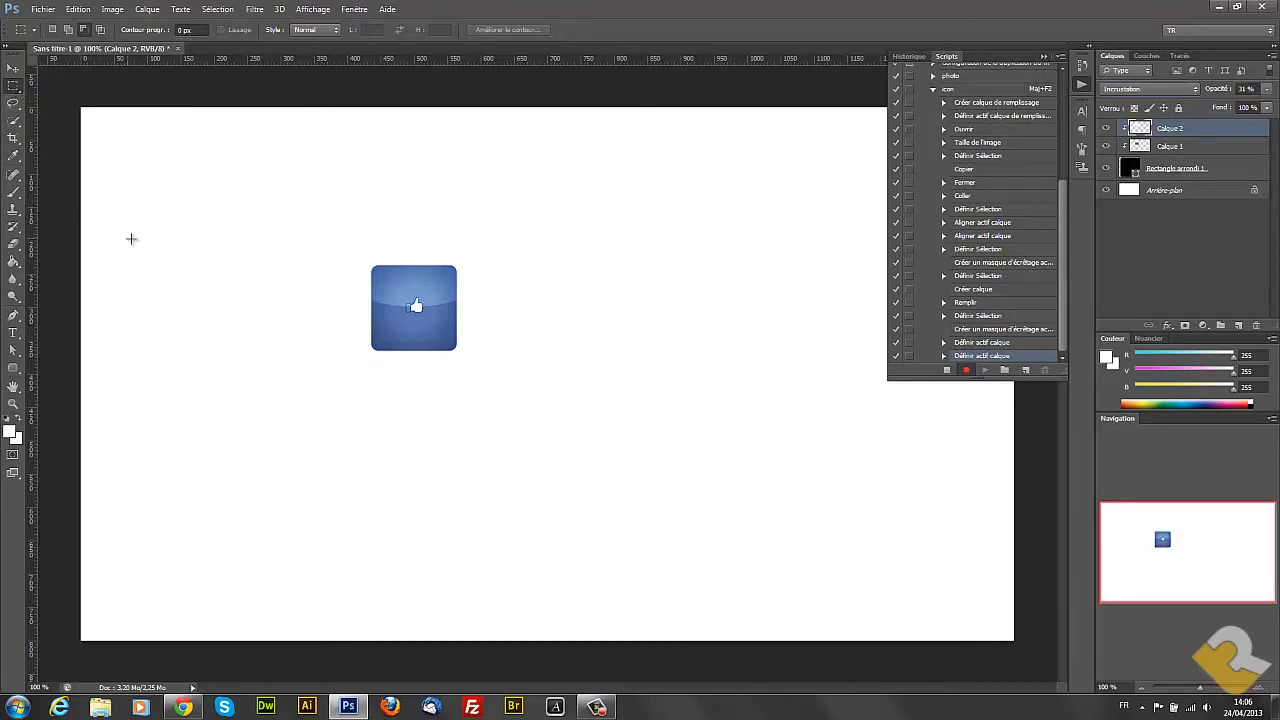
left_click(20, 90)
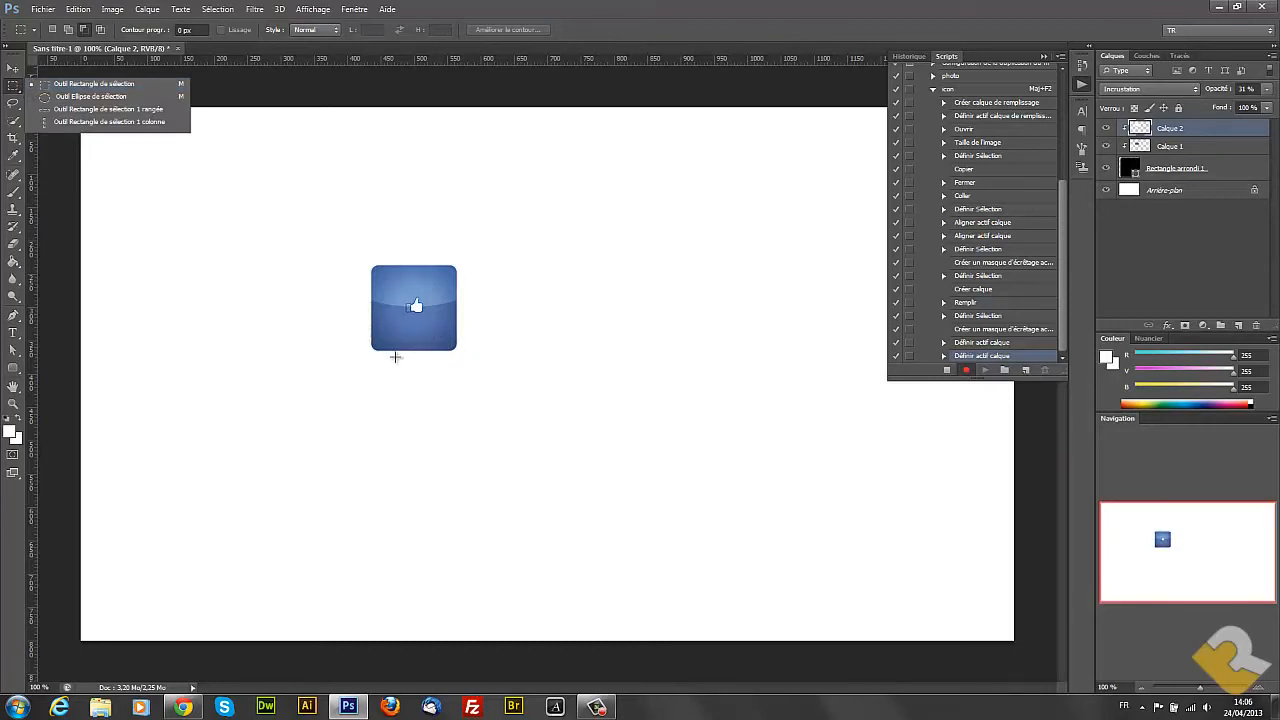
left_click(620, 42)
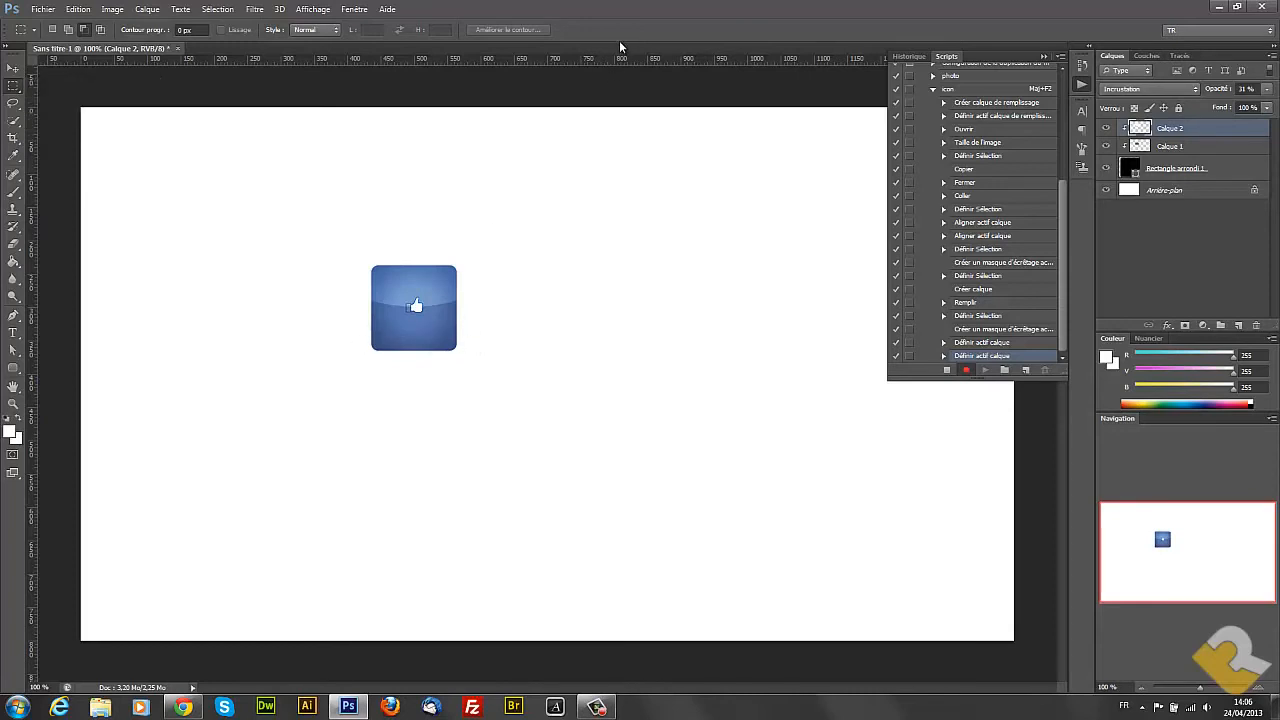
left_click_drag(391, 349, 361, 336)
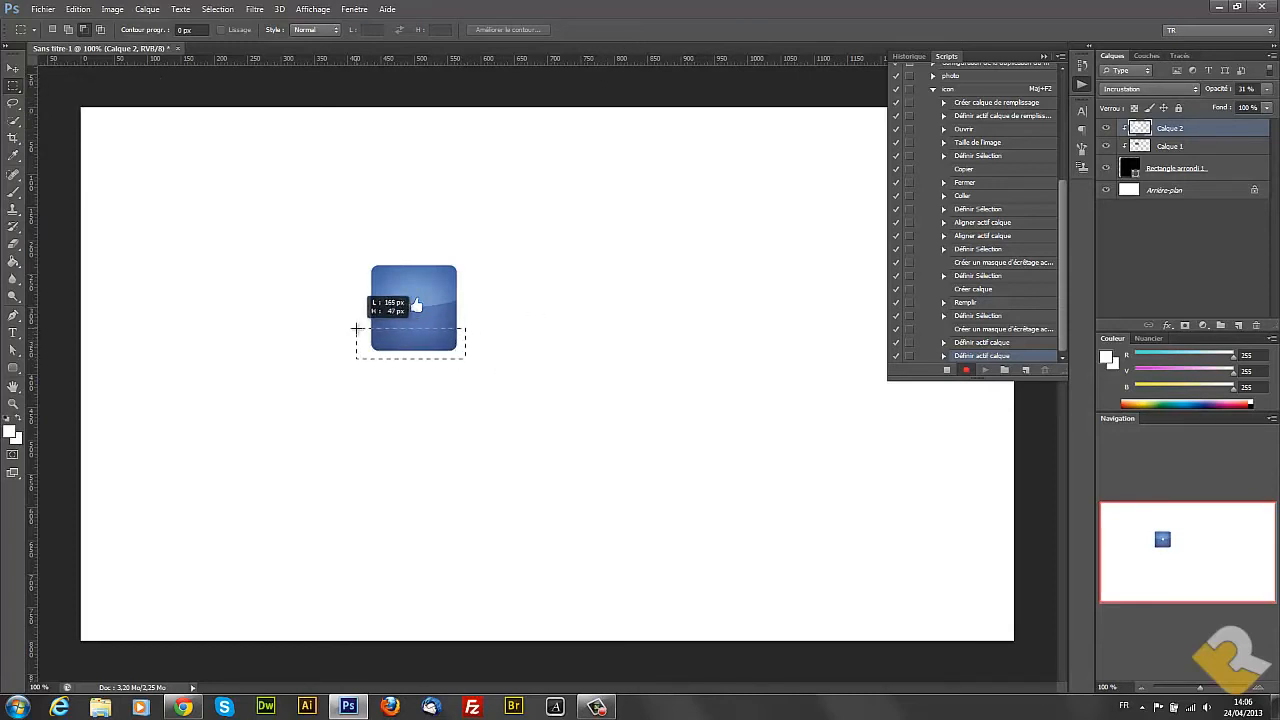
left_click_drag(355, 326, 355, 326)
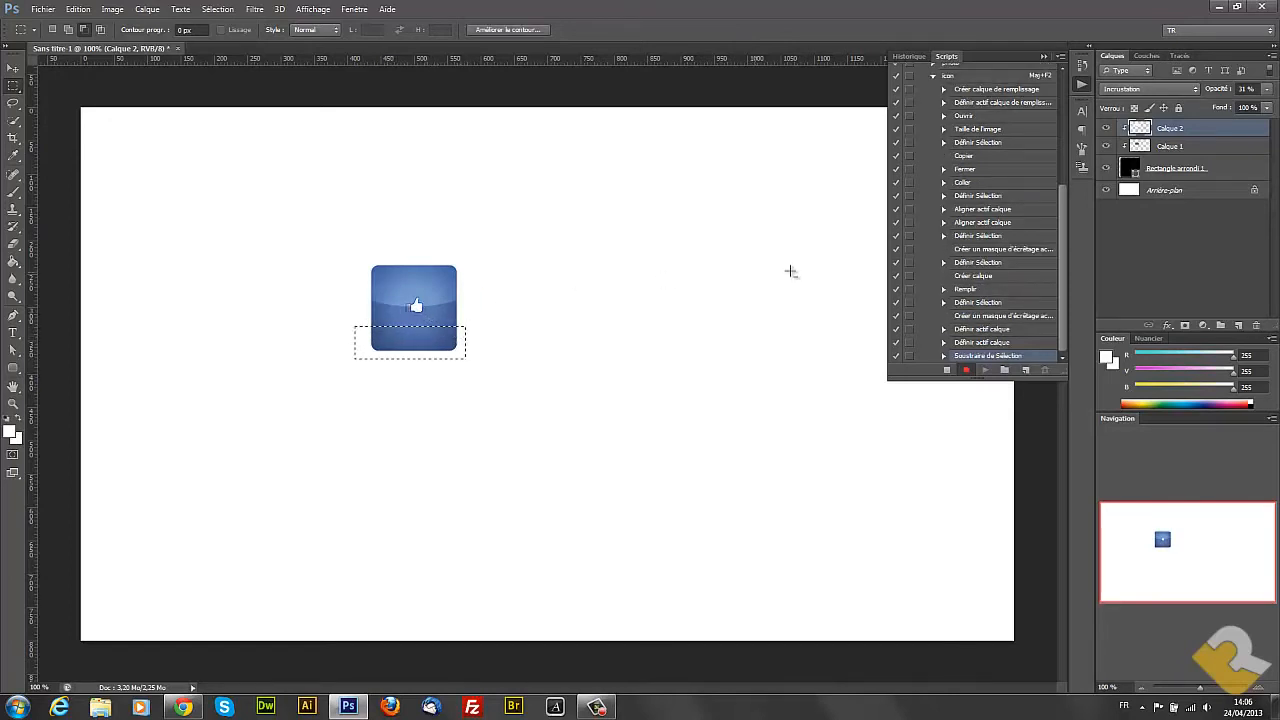
Fill the rectangular selection with white on a new layer
left_click(1239, 326)
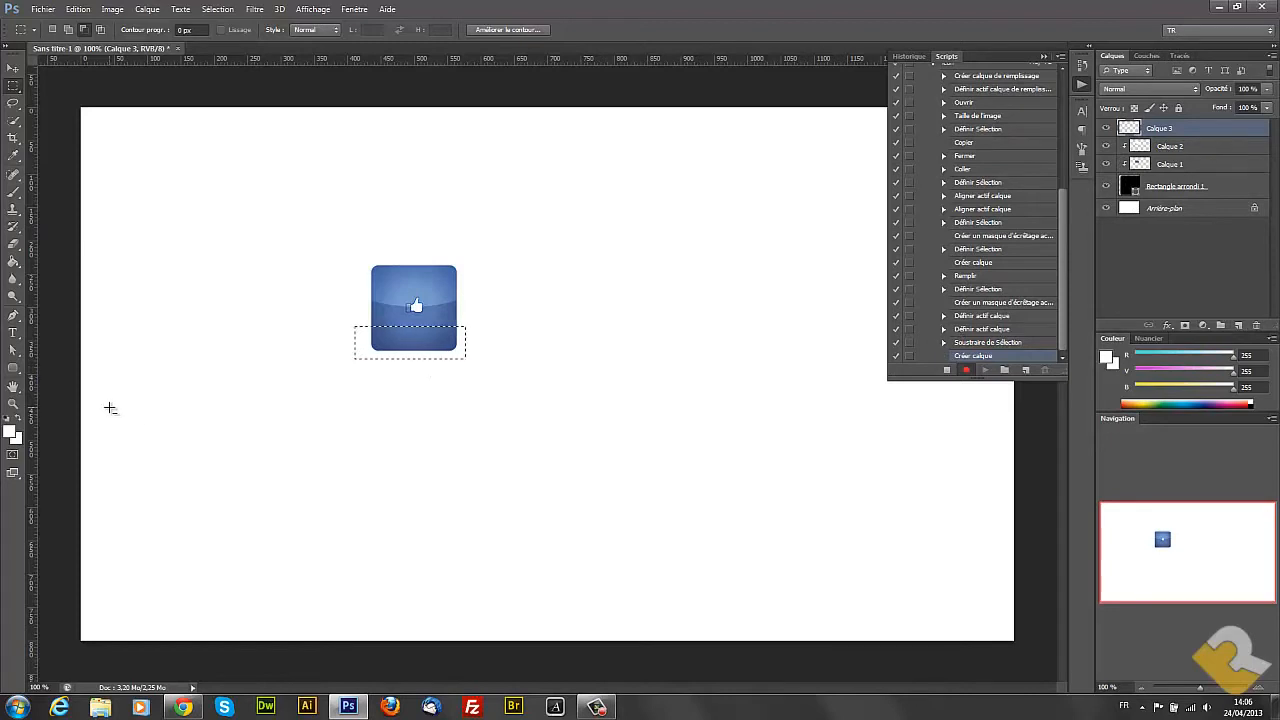
key("alt")
key("alt+BackSpace")
key("alt+BackSpace")
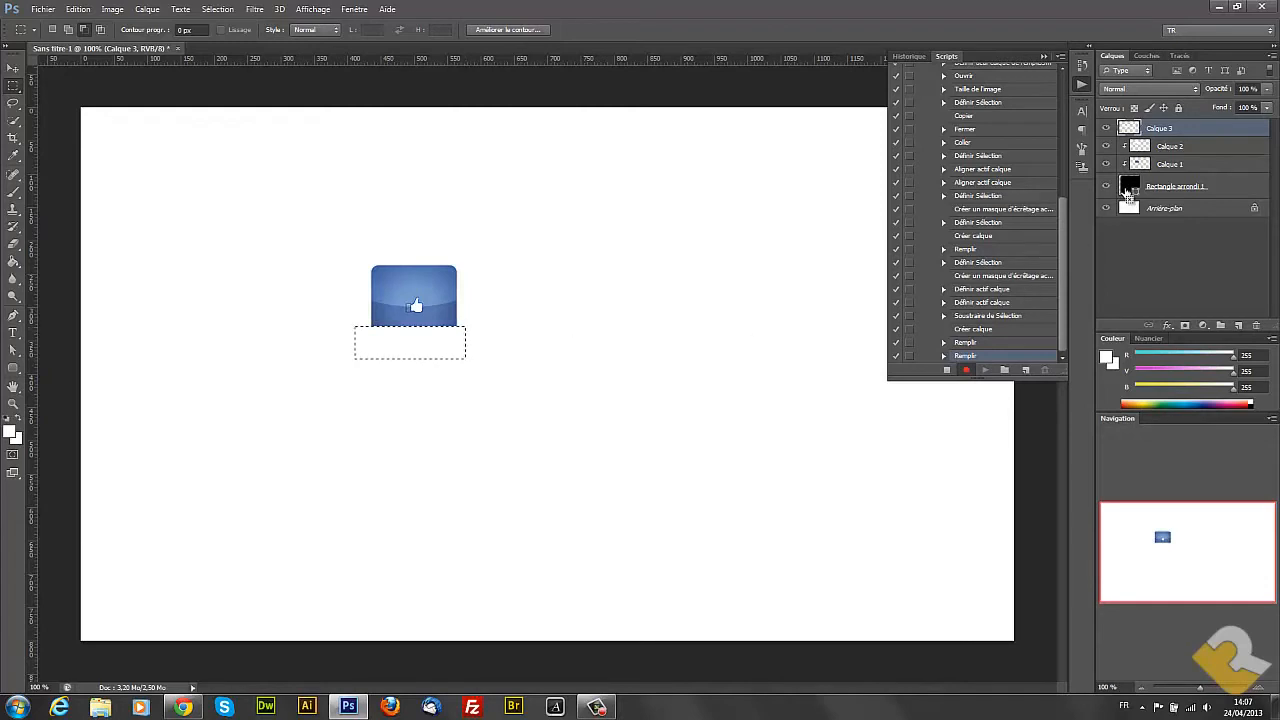
Intersect the selection with the rounded square's shape, fill it with white on another new layer, and deselect
left_click(1128, 191, "ctrl+alt+shift")
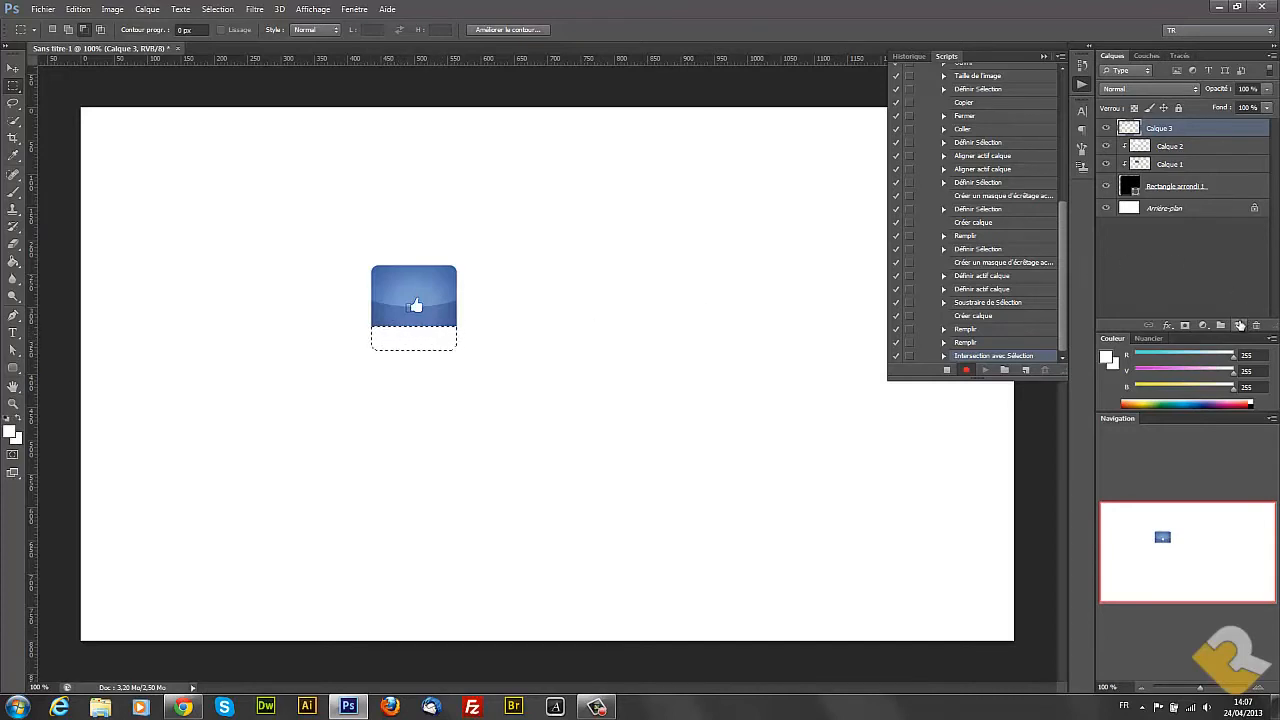
left_click(1239, 326)
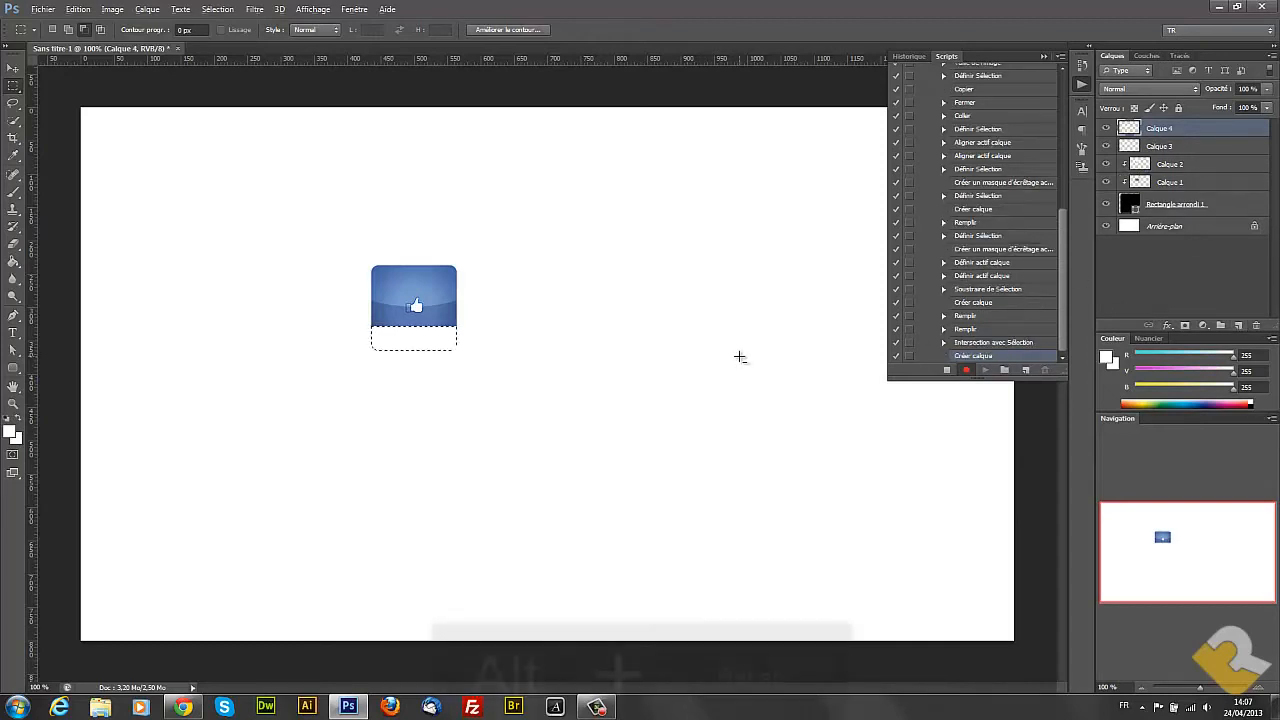
key("alt+BackSpace")
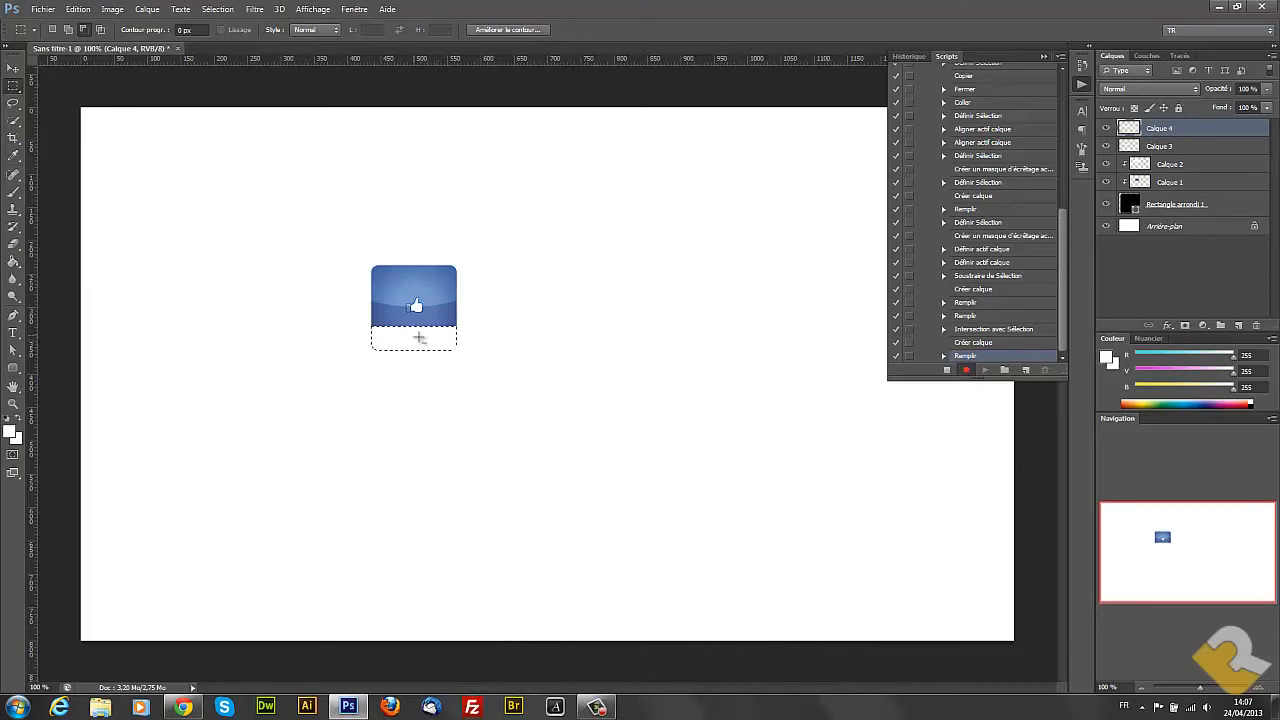
key("ctrl+d")
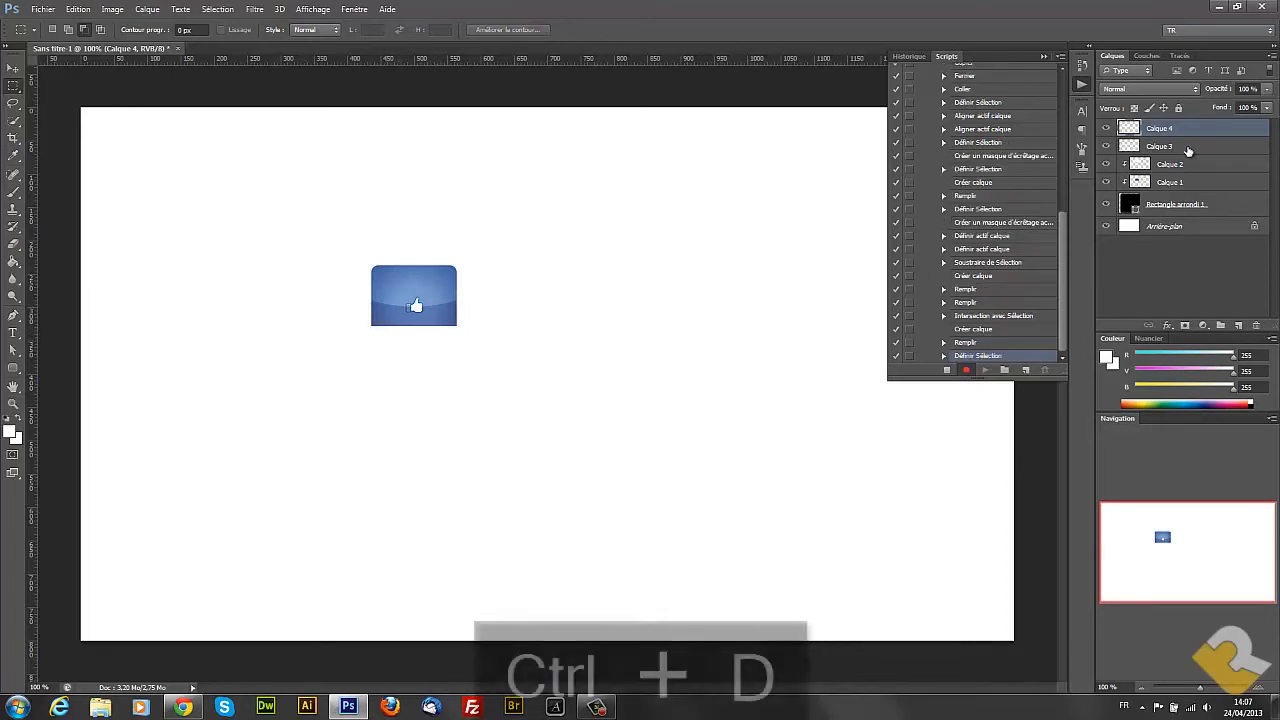
Delete the layer Calque 3 containing the untrimmed white rectangle
left_click(1124, 148)
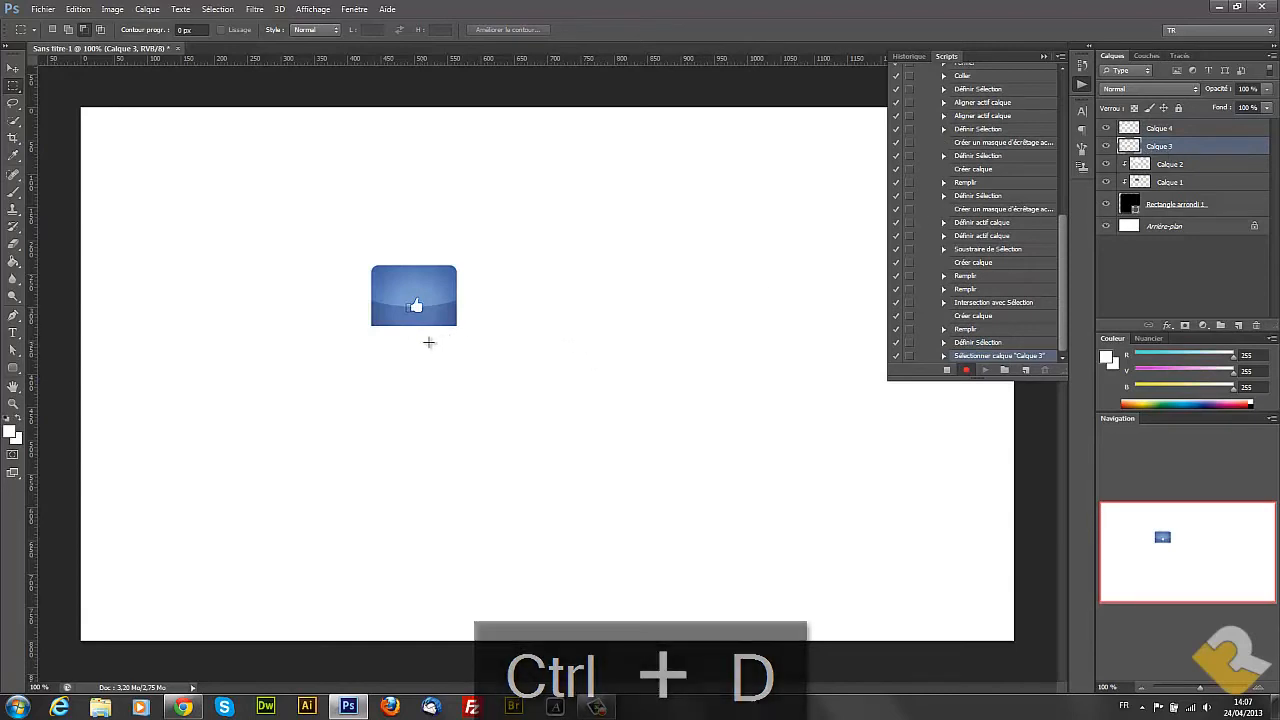
left_click_drag(1230, 148, 1256, 325)
Add a Contour (stroke) layer style to Calque 4 with a size of 1 px
left_click(1205, 130)
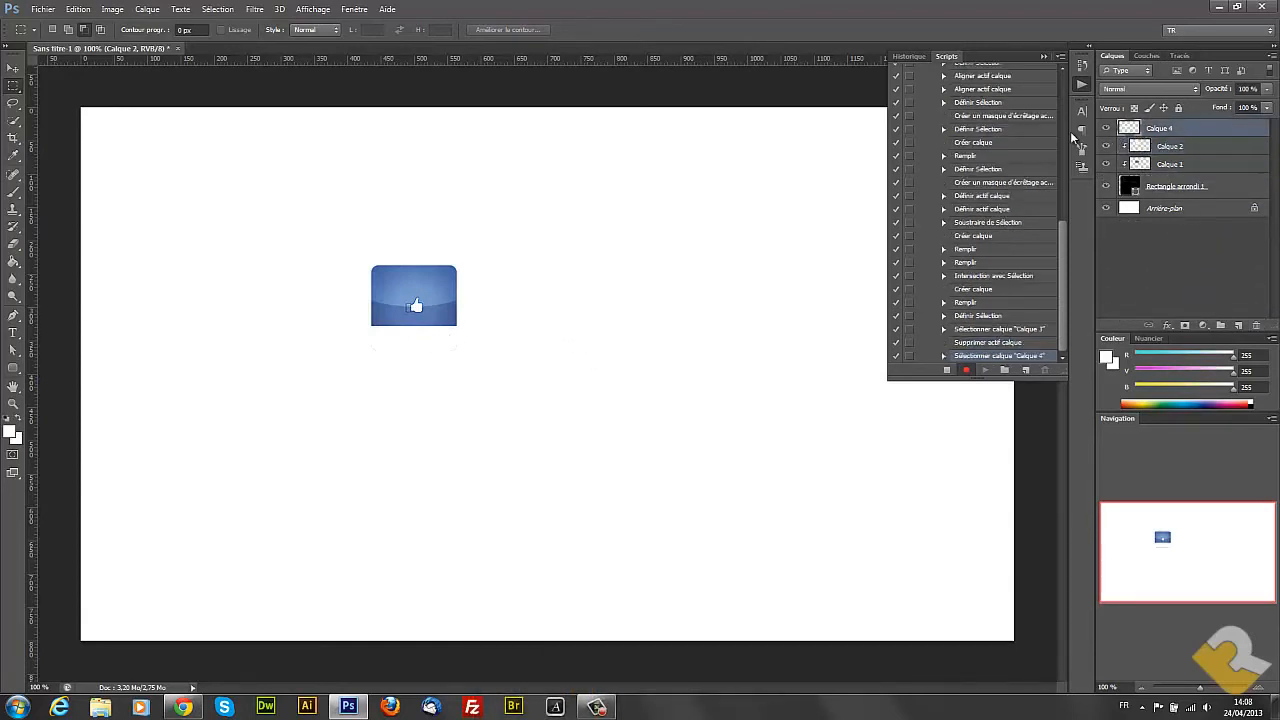
double_click(1205, 130)
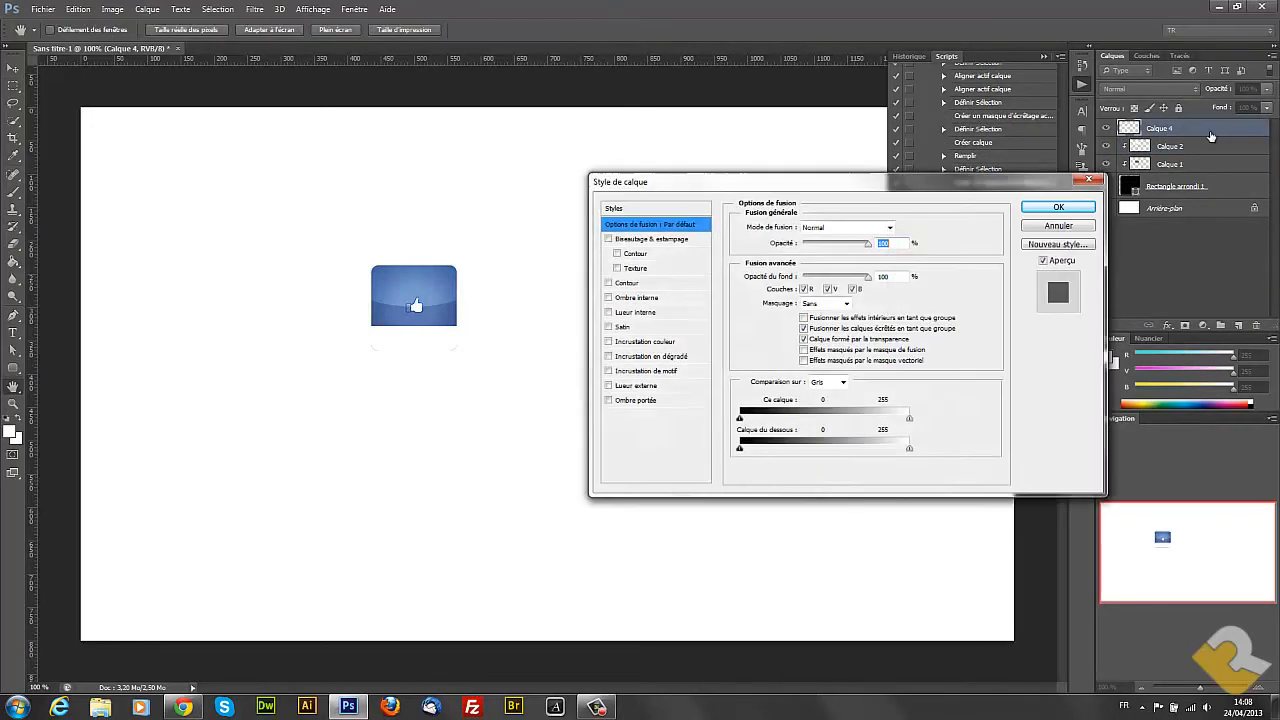
left_click_drag(762, 185, 696, 237)
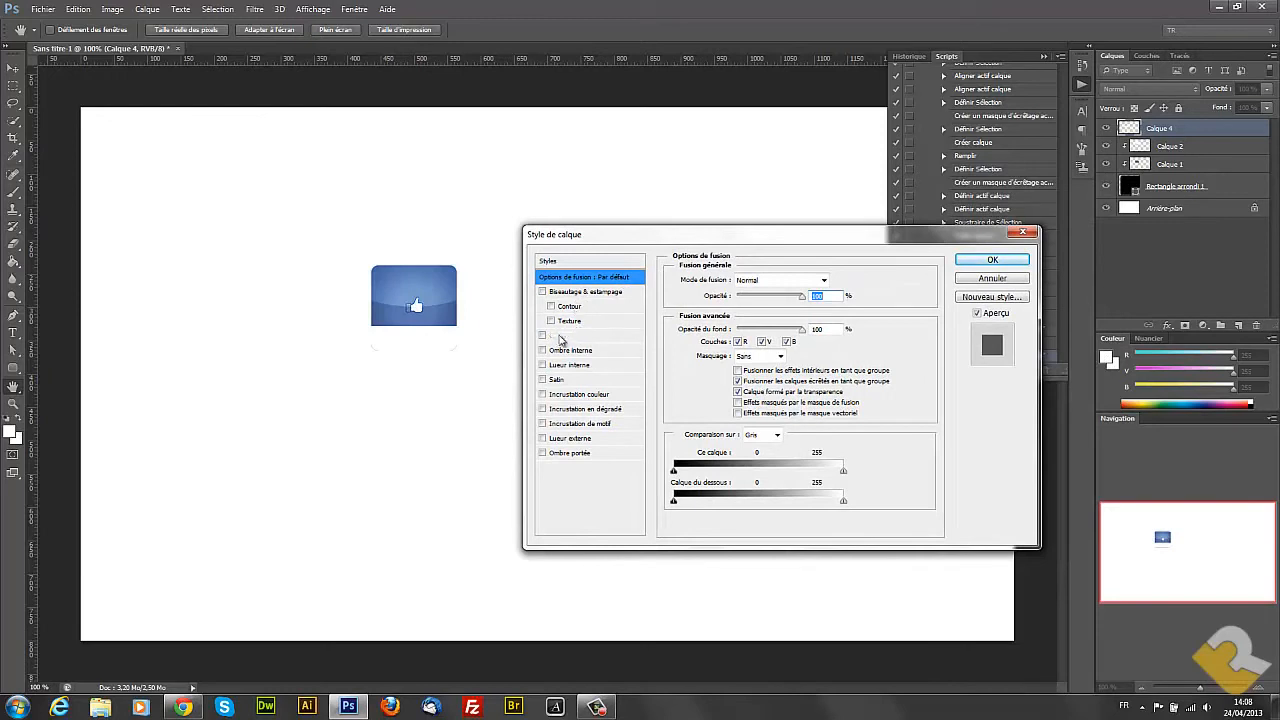
left_click(545, 341)
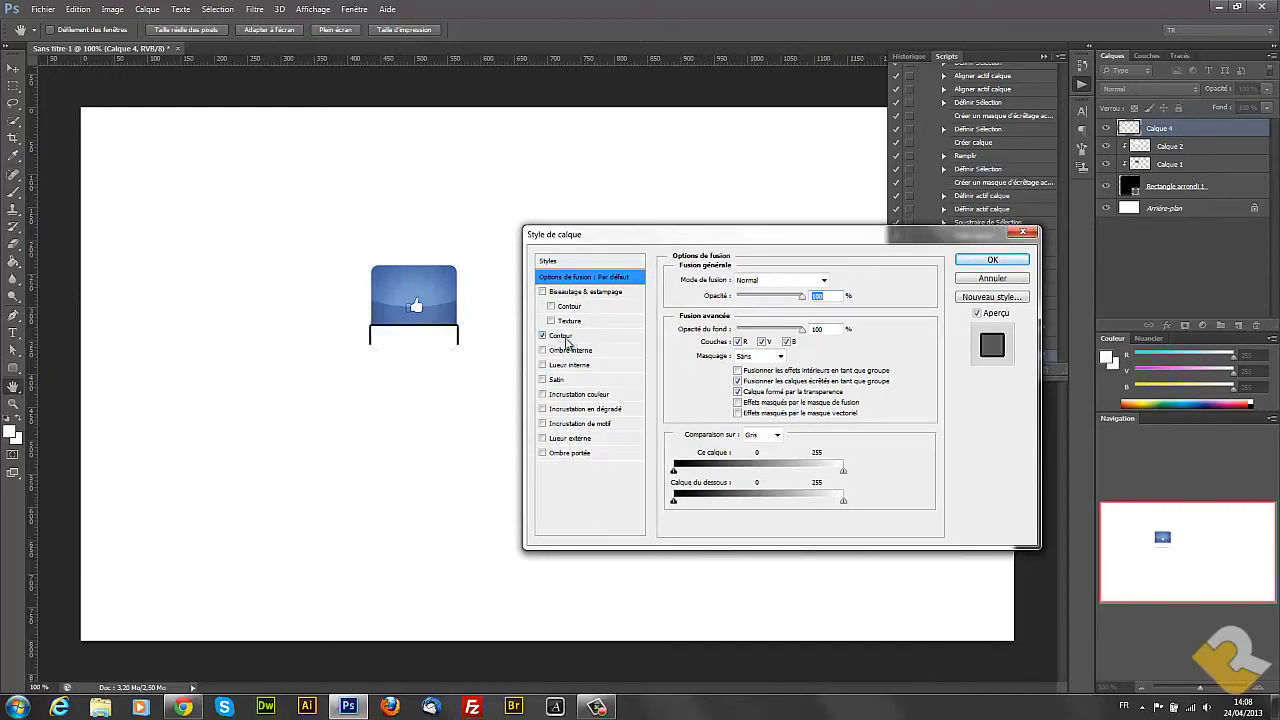
left_click(591, 343)
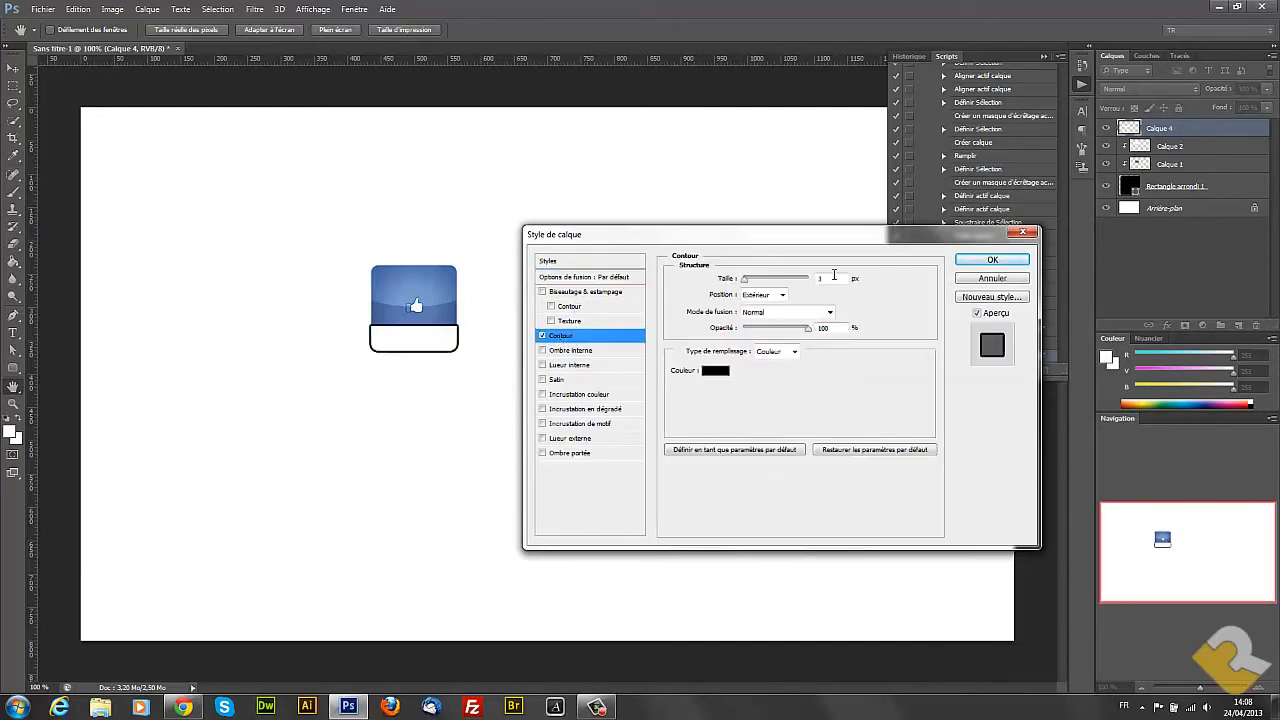
double_click(822, 279)
type("1")
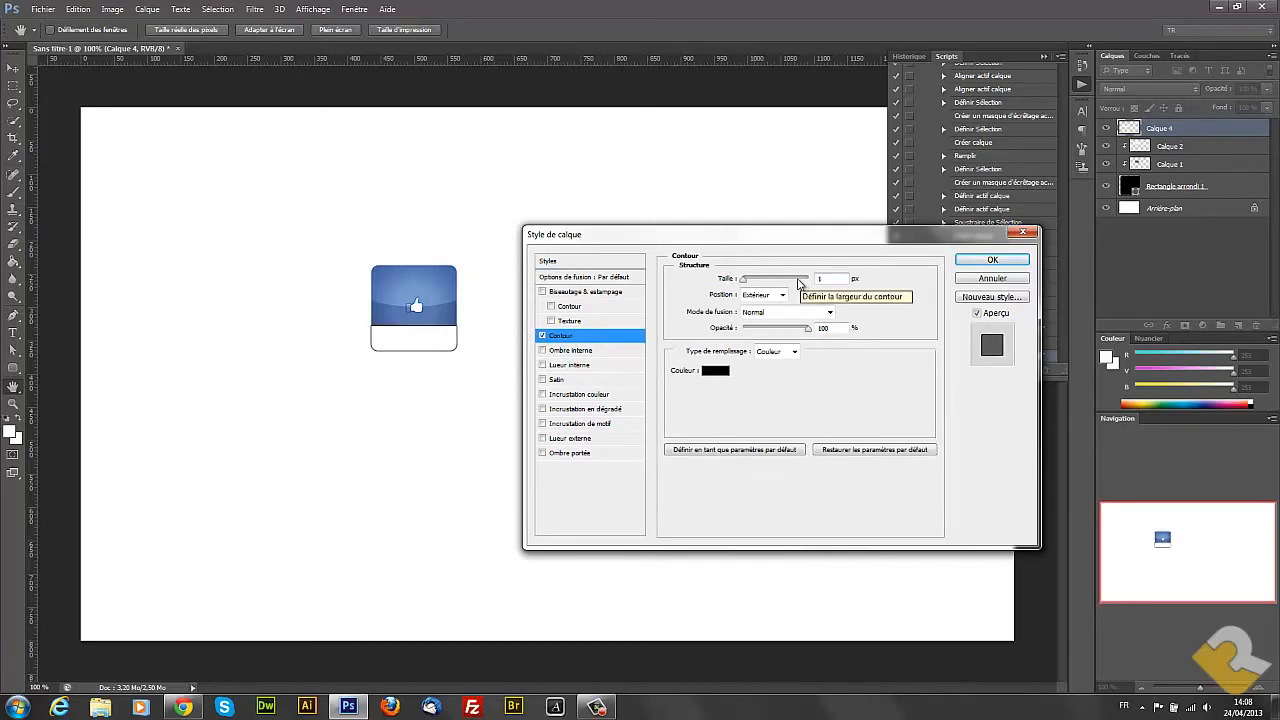
Set the stroke's position to Intérieur and its opacity to 0 %, and apply the layer style
left_click(783, 295)
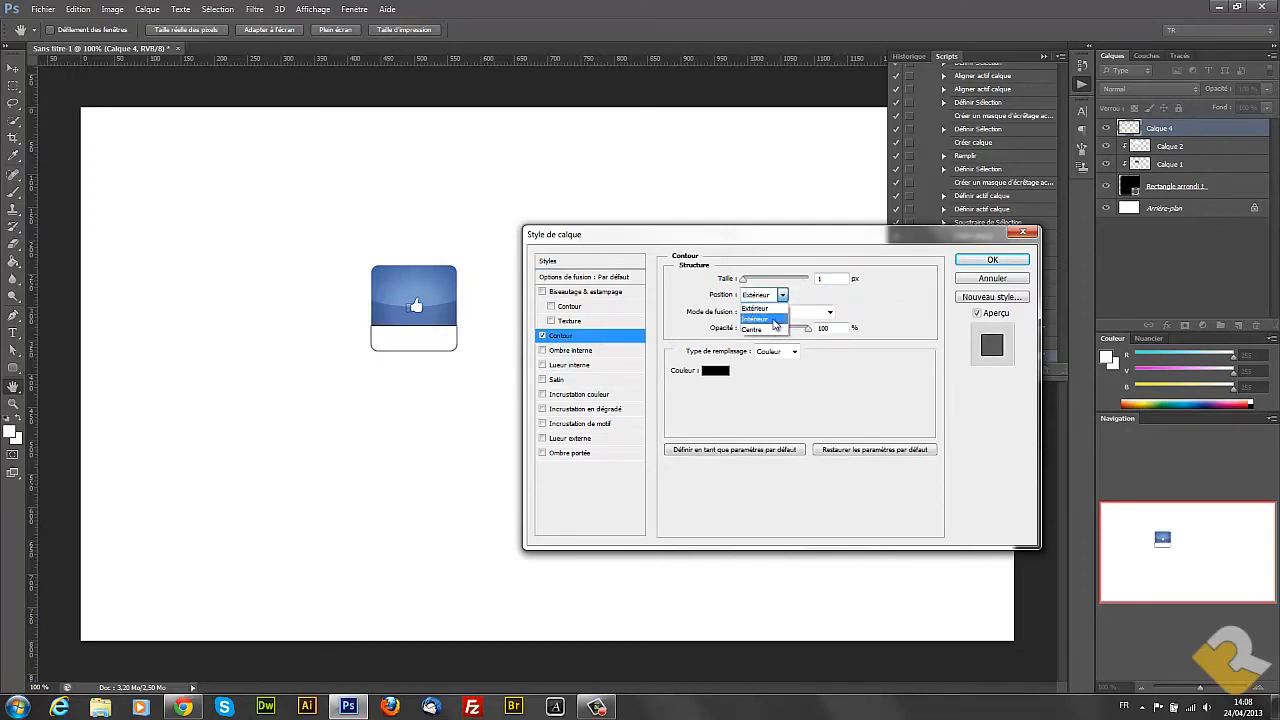
left_click(760, 318)
left_click_drag(808, 332, 733, 335)
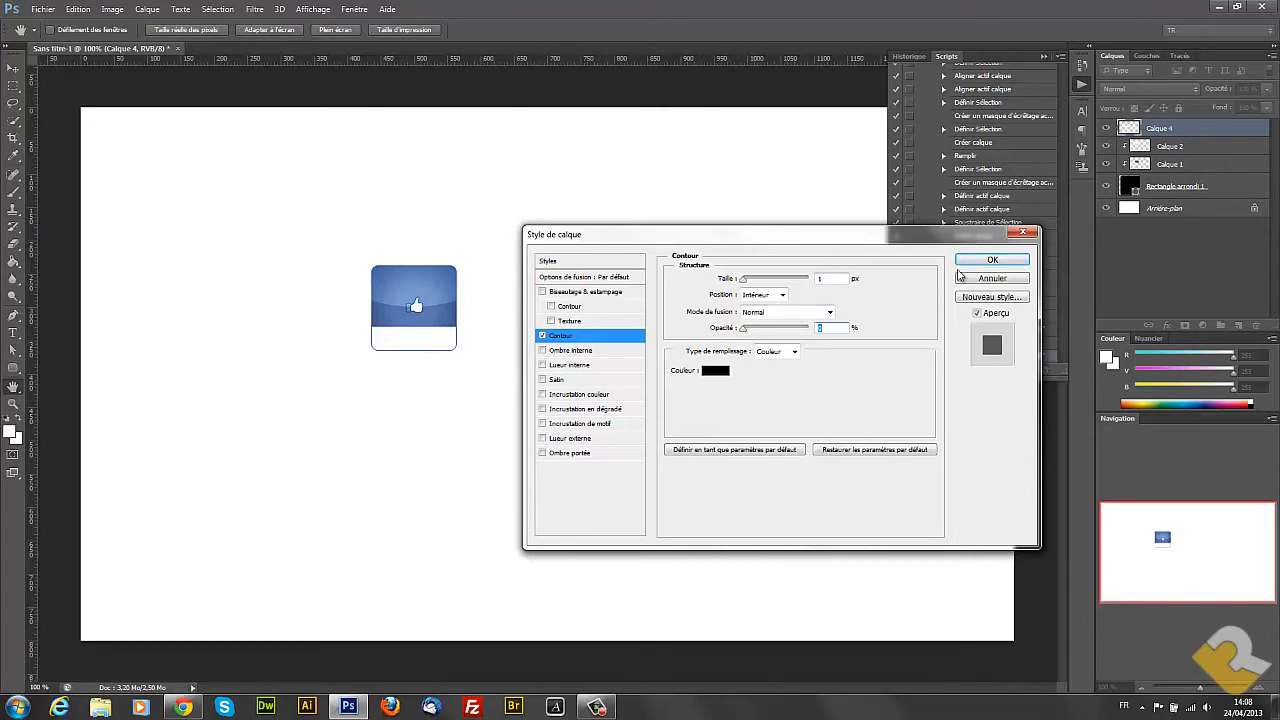
left_click(1002, 262)
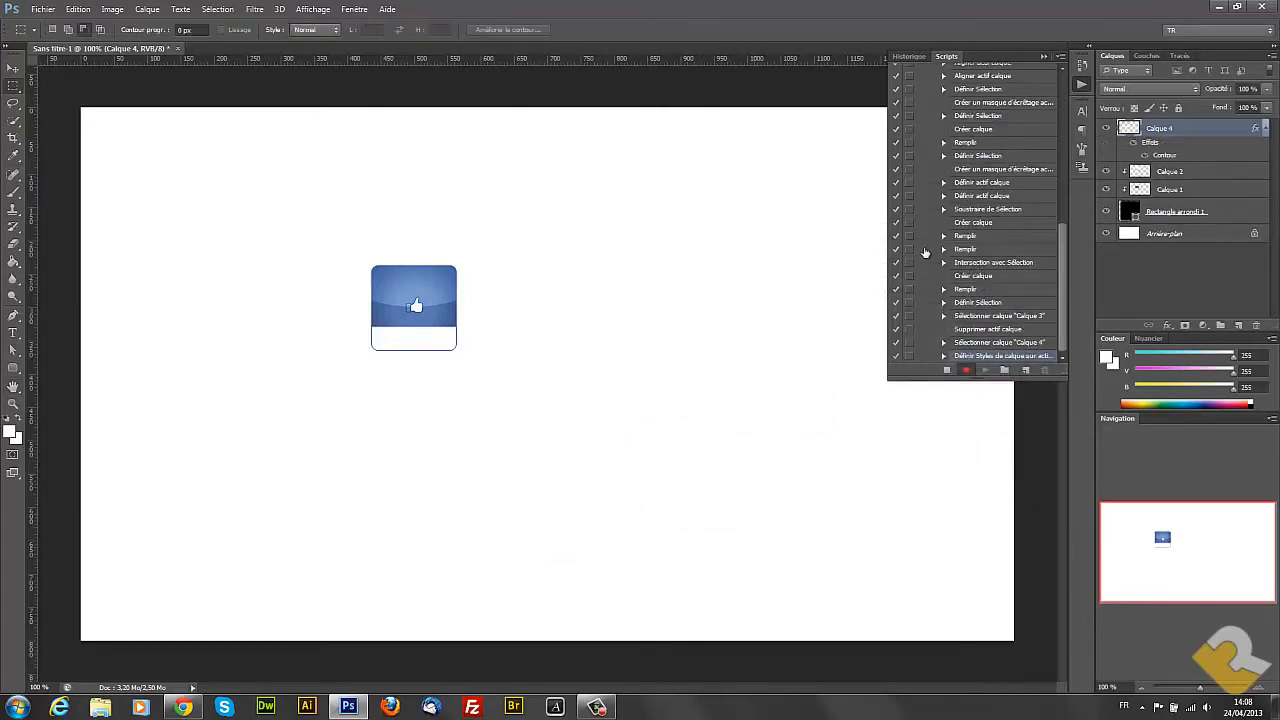
Add the text "j'aime" on the icon's white caption band, and choose a font size of 24 pt
left_click(13, 334)
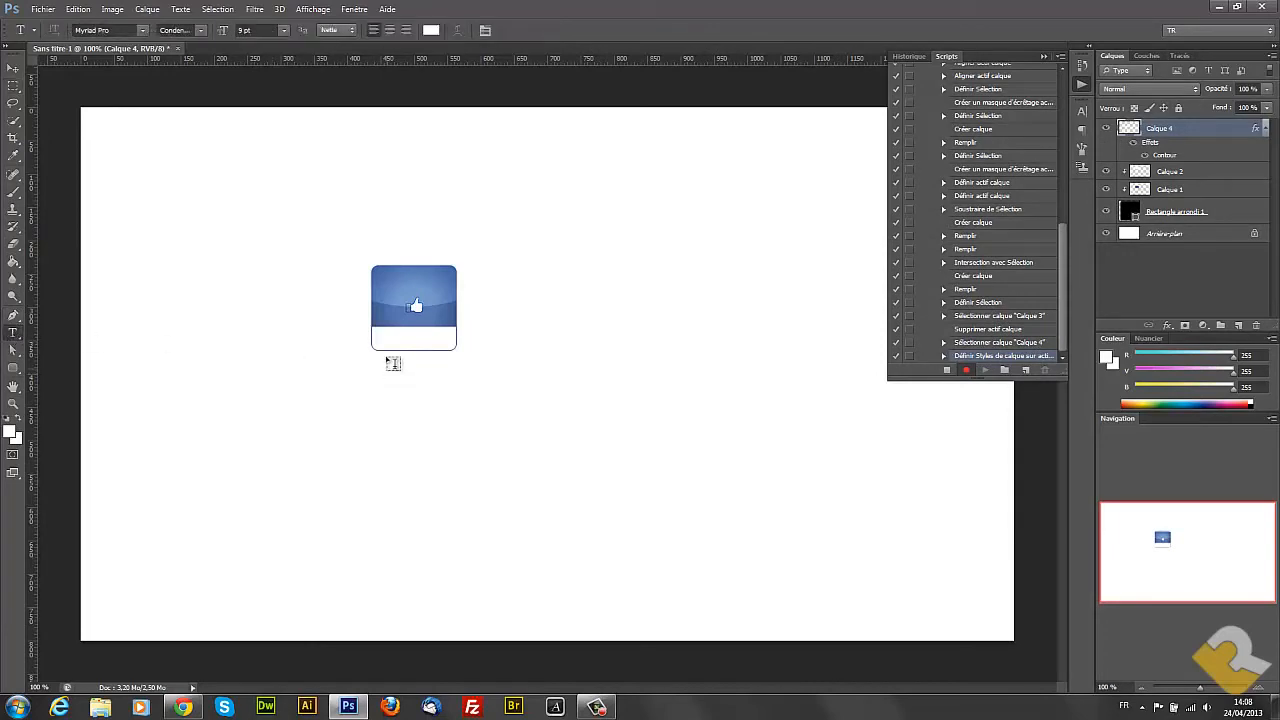
left_click(391, 342)
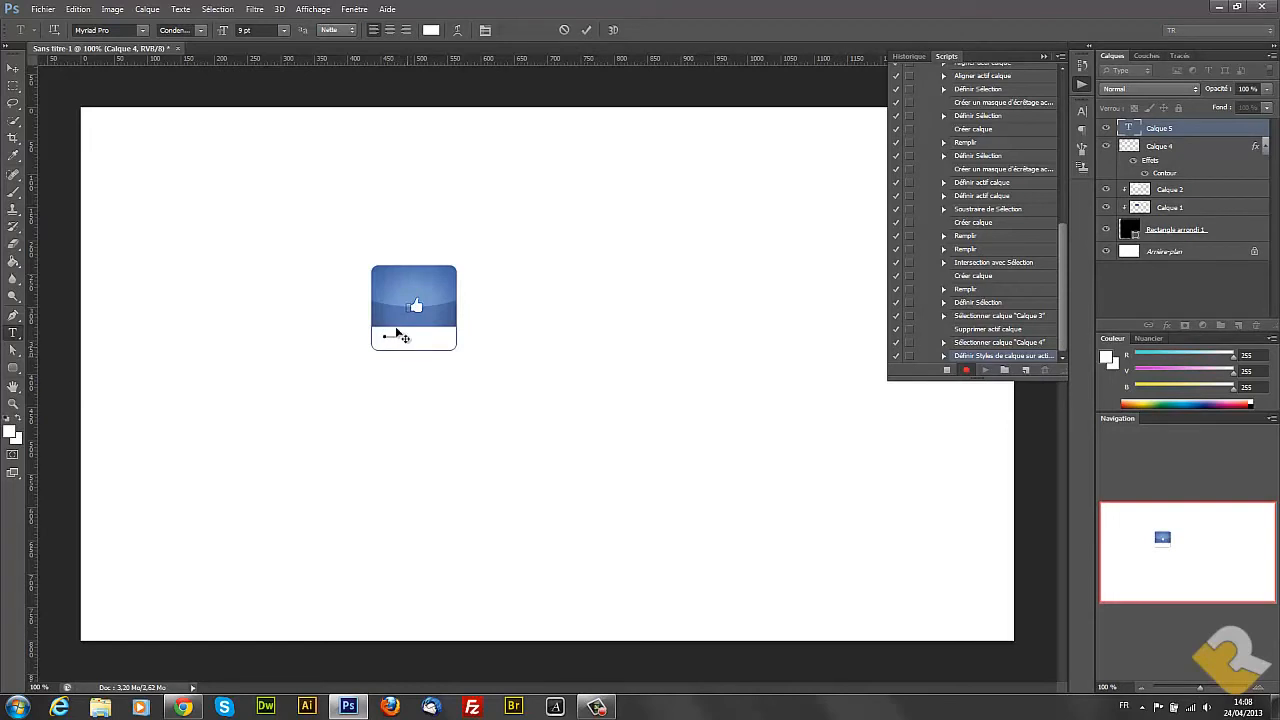
left_click(13, 67)
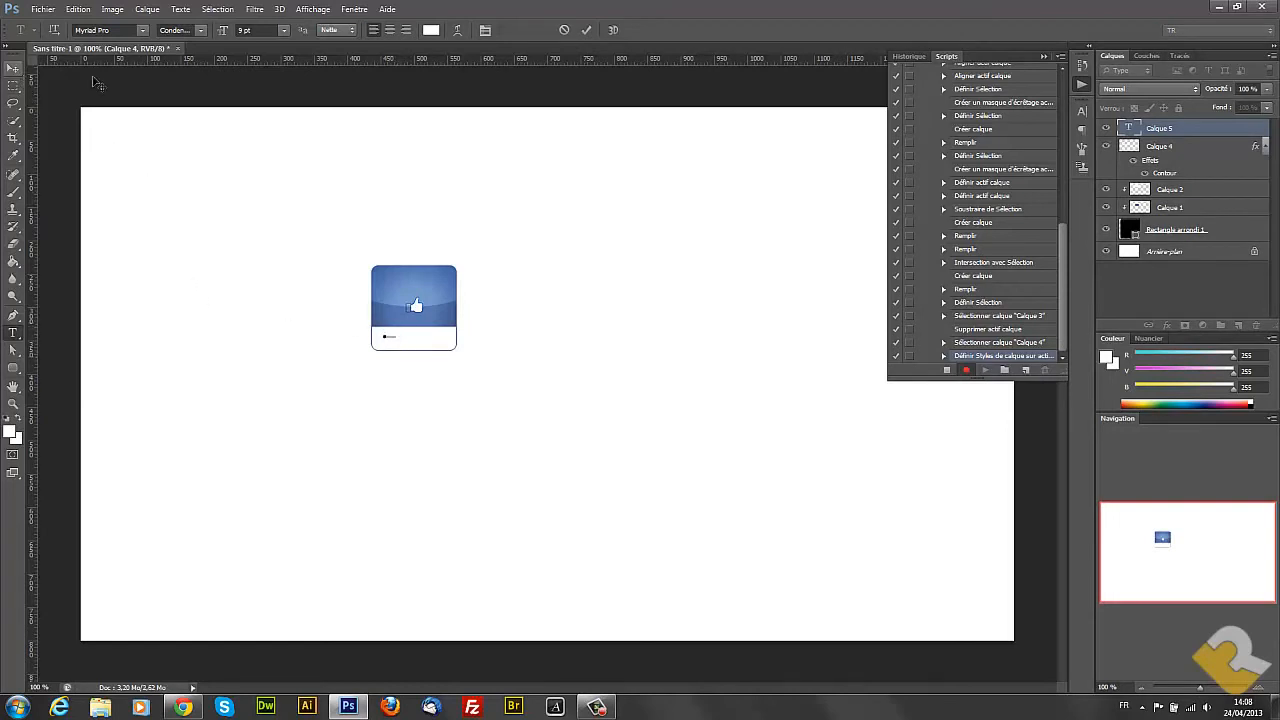
left_click(285, 31)
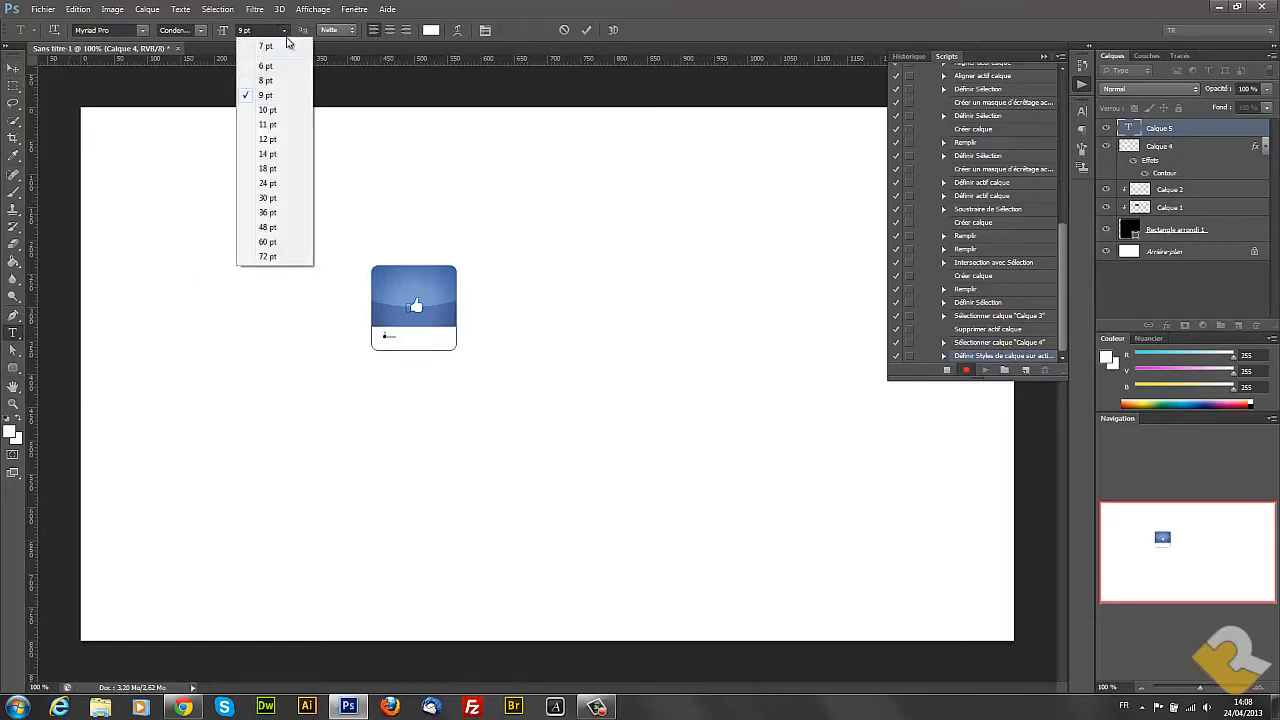
left_click(267, 183)
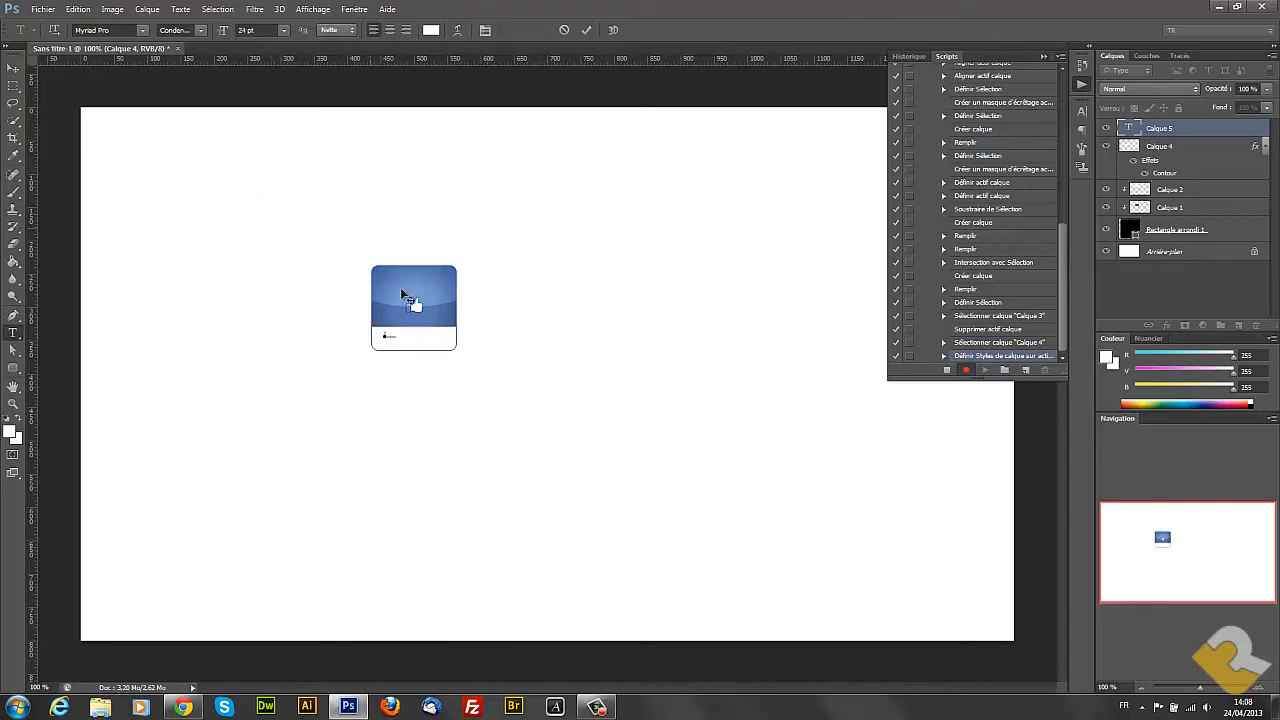
left_click(14, 74)
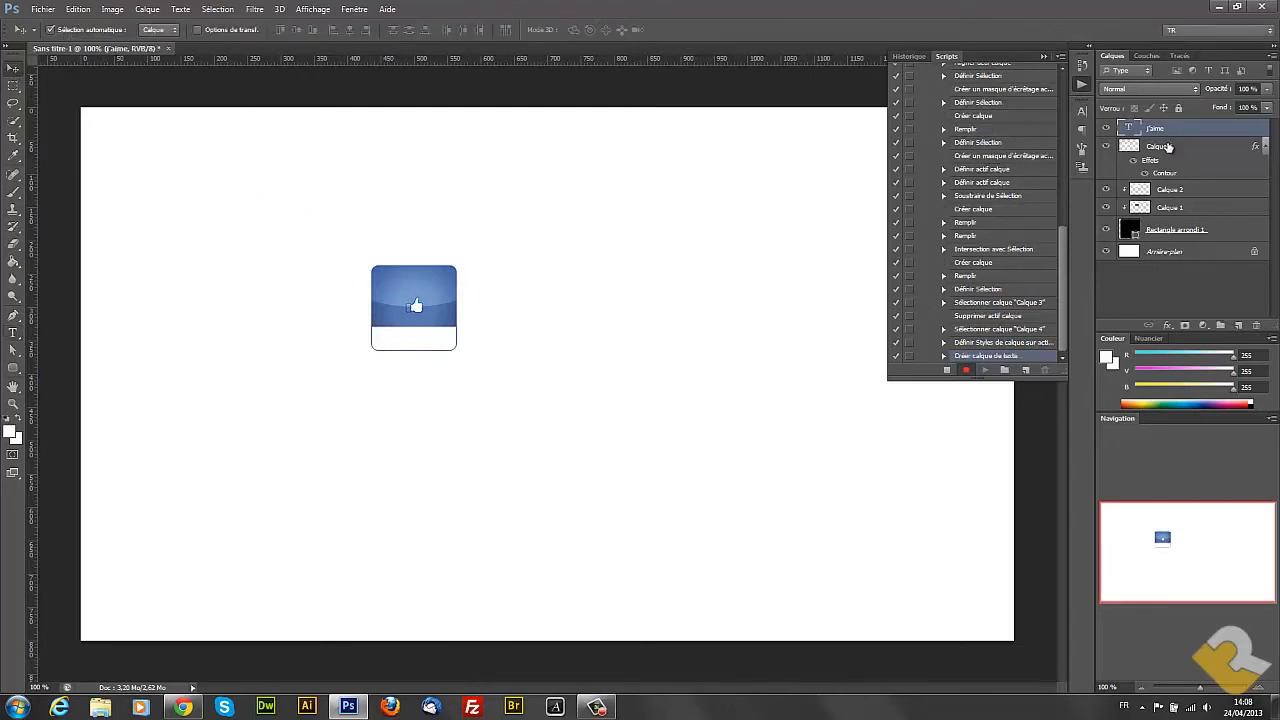
Set all of the "j'aime" text to 24 pt with the Bold font style
left_click(1167, 147)
left_click(1172, 131)
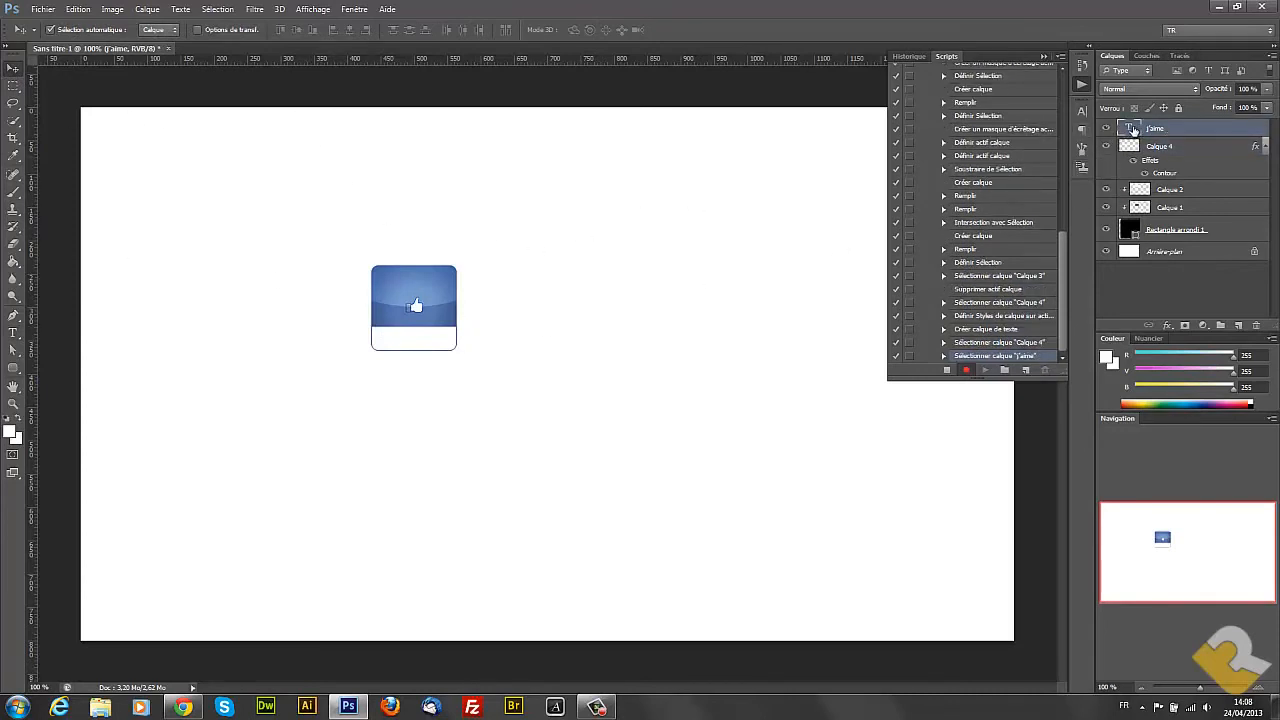
double_click(1133, 130)
left_click(289, 35)
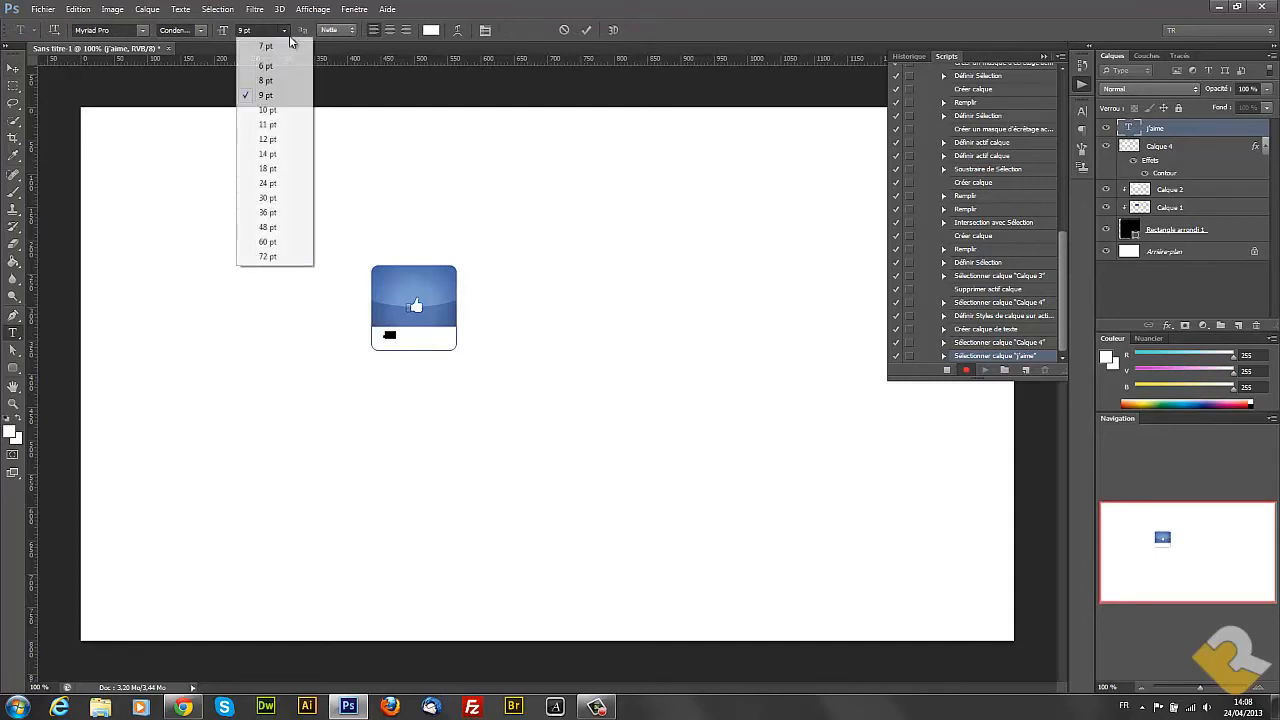
left_click(271, 185)
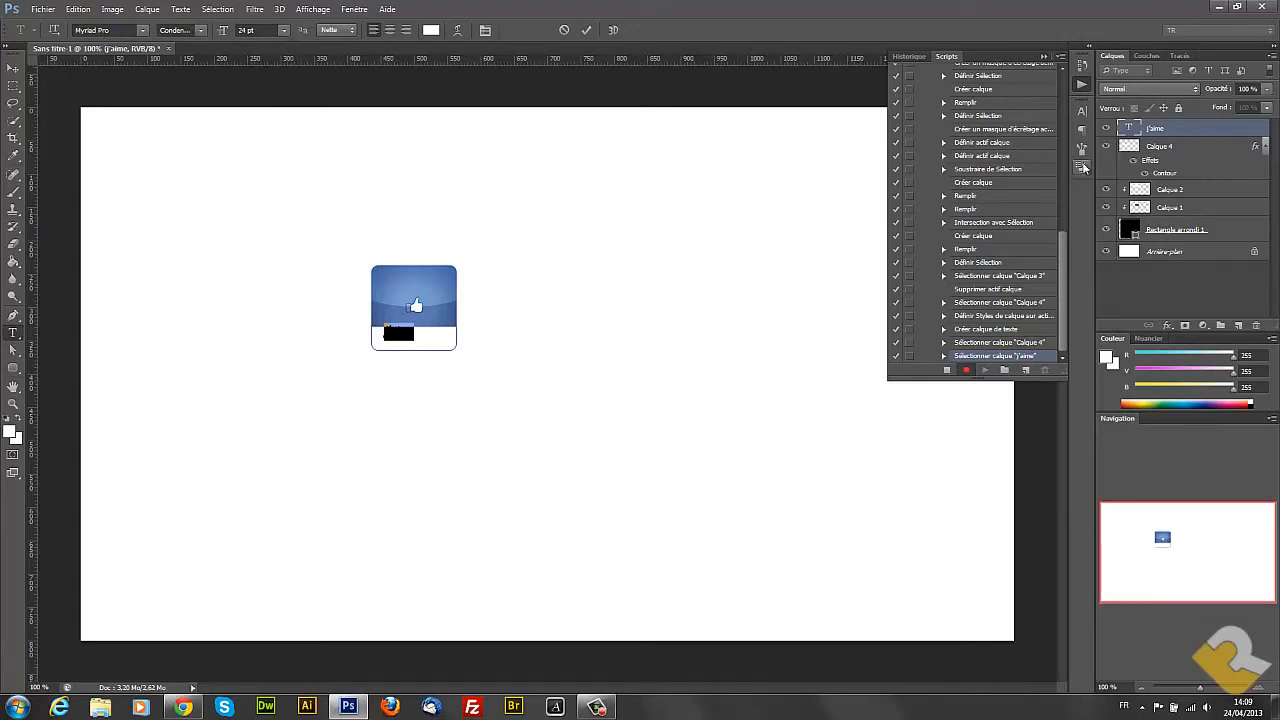
left_click(1084, 112)
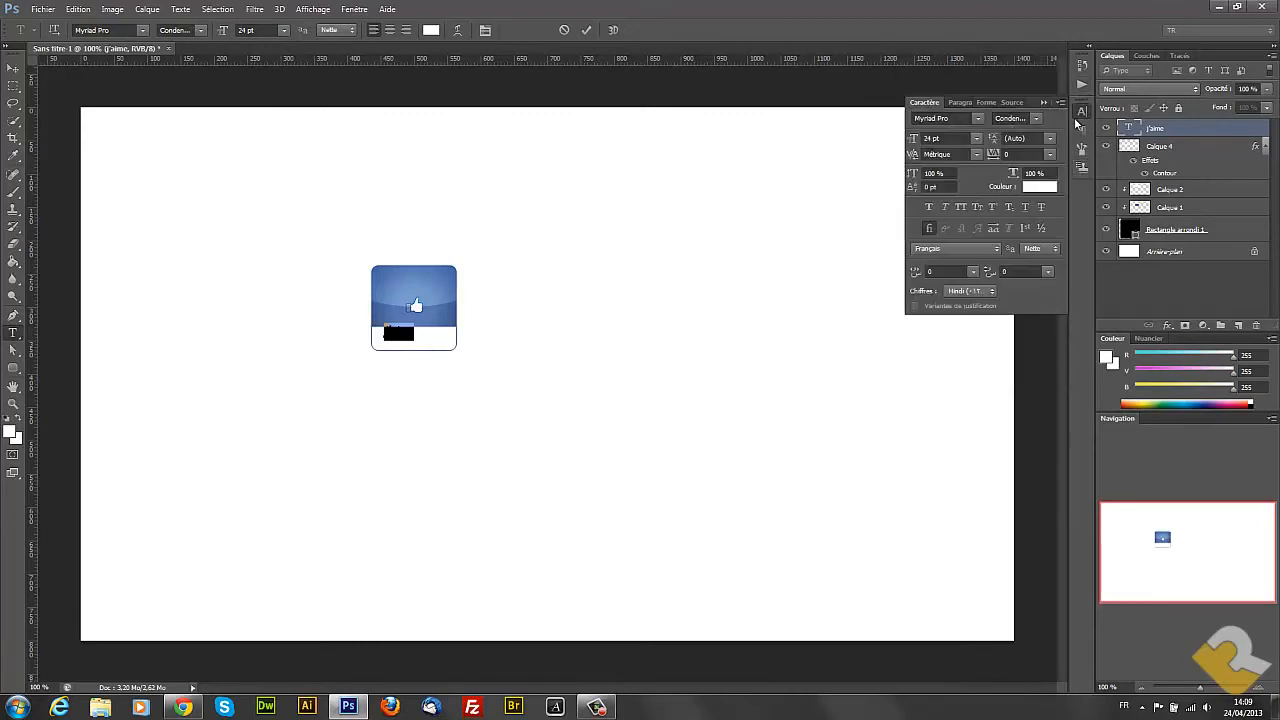
left_click(1036, 119)
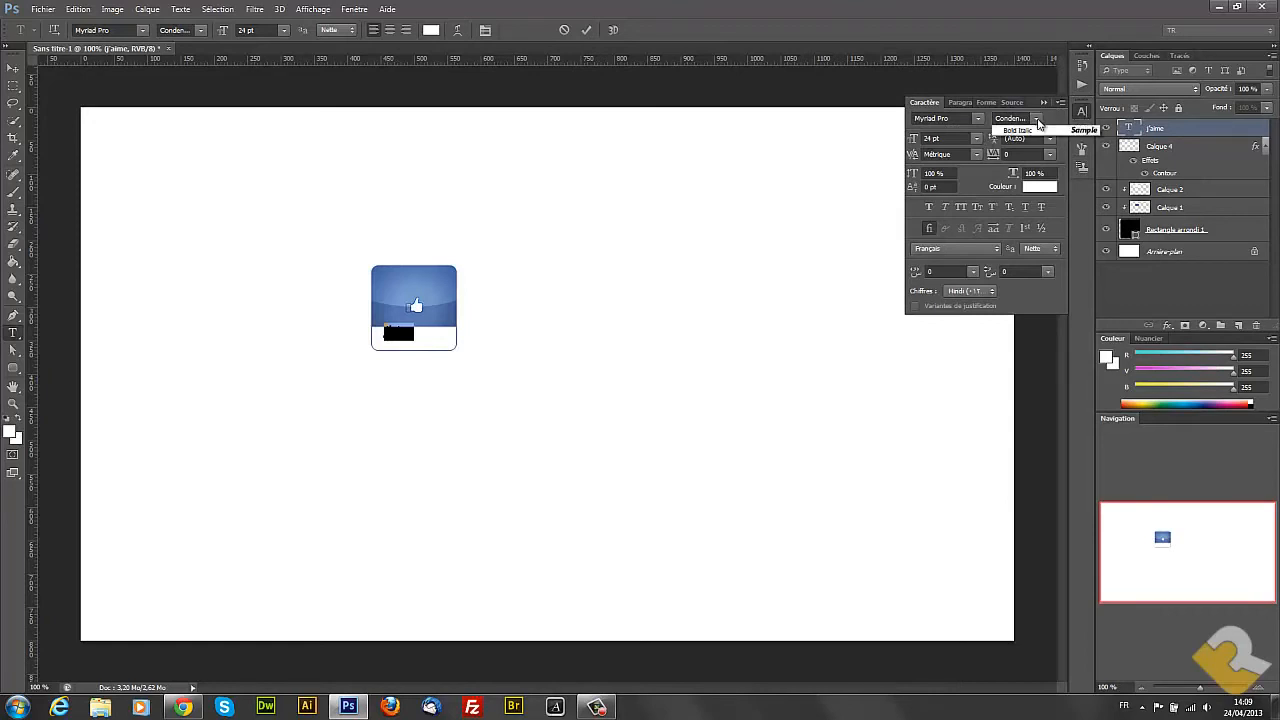
left_click(1025, 218)
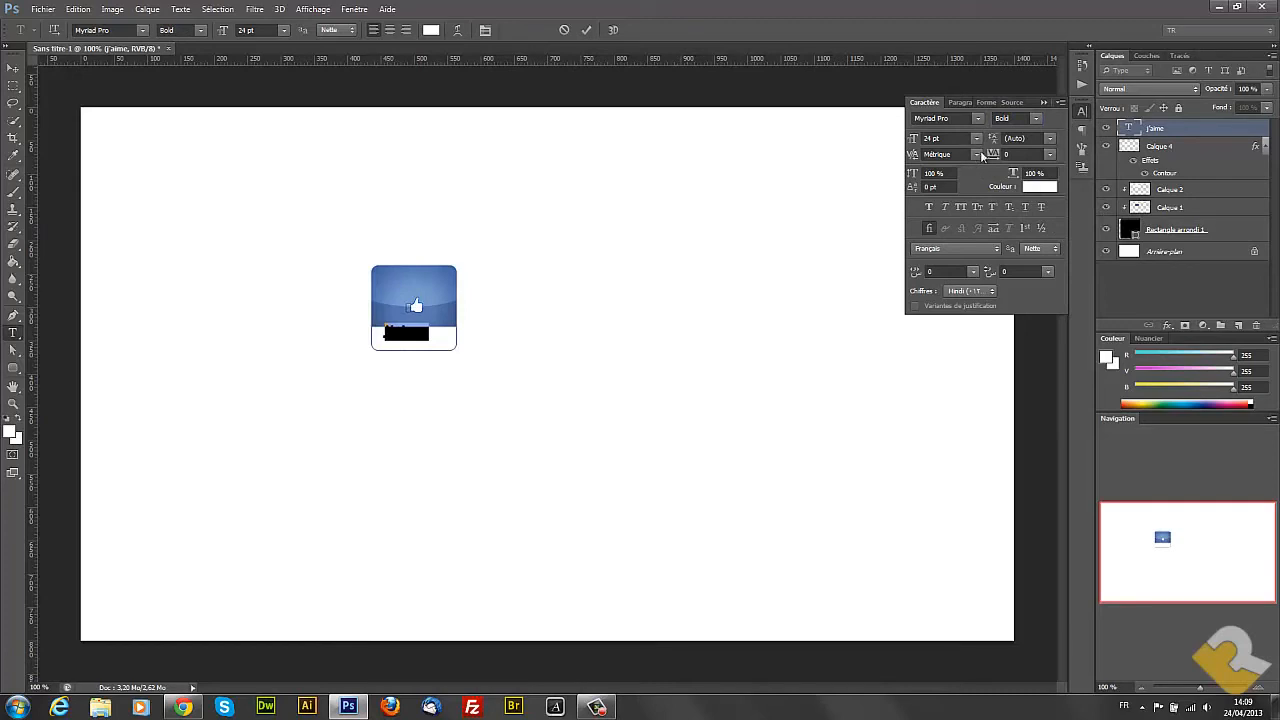
Colour the caption text with blue #476194 sampled from the icon's right edge
left_click(1036, 188)
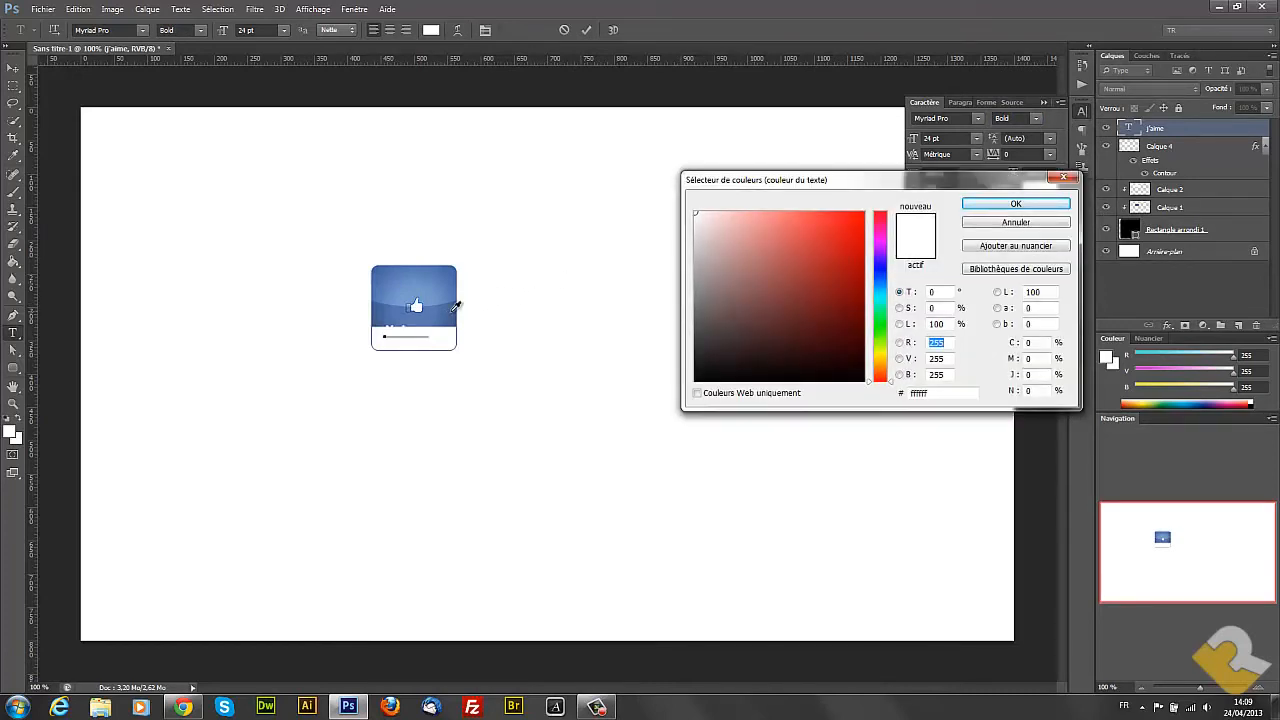
left_click(453, 309)
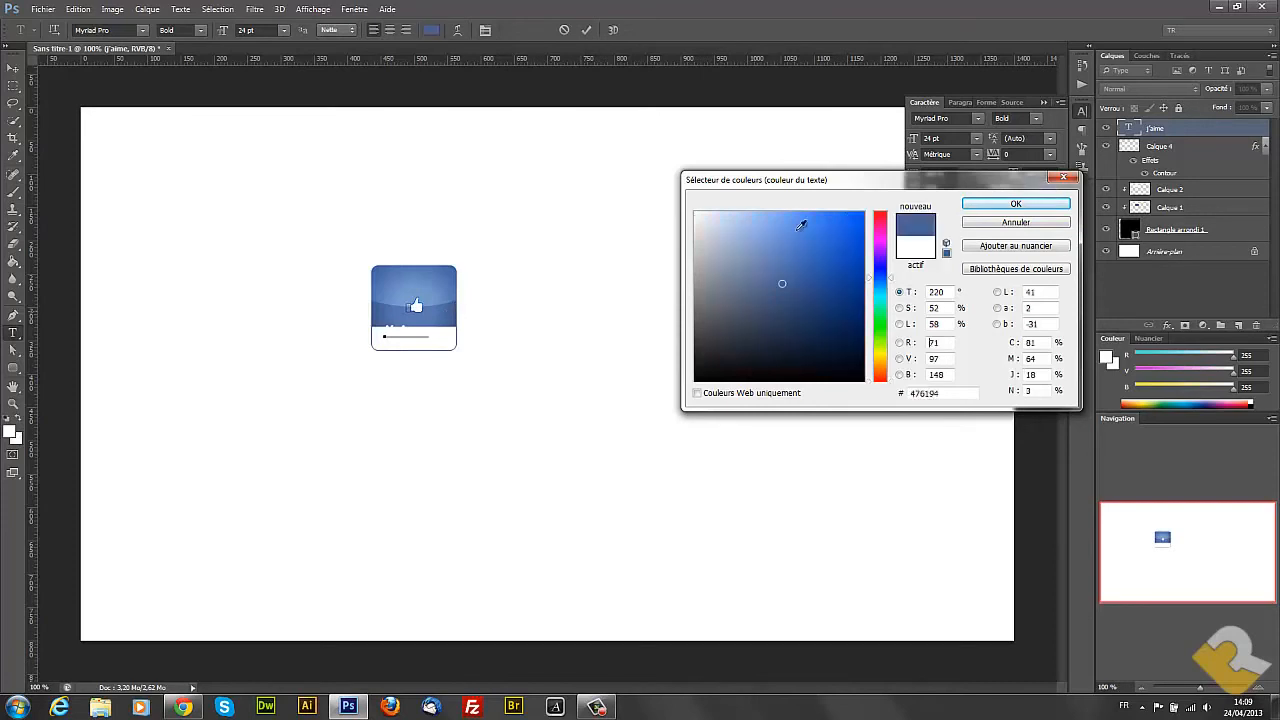
left_click(1043, 206)
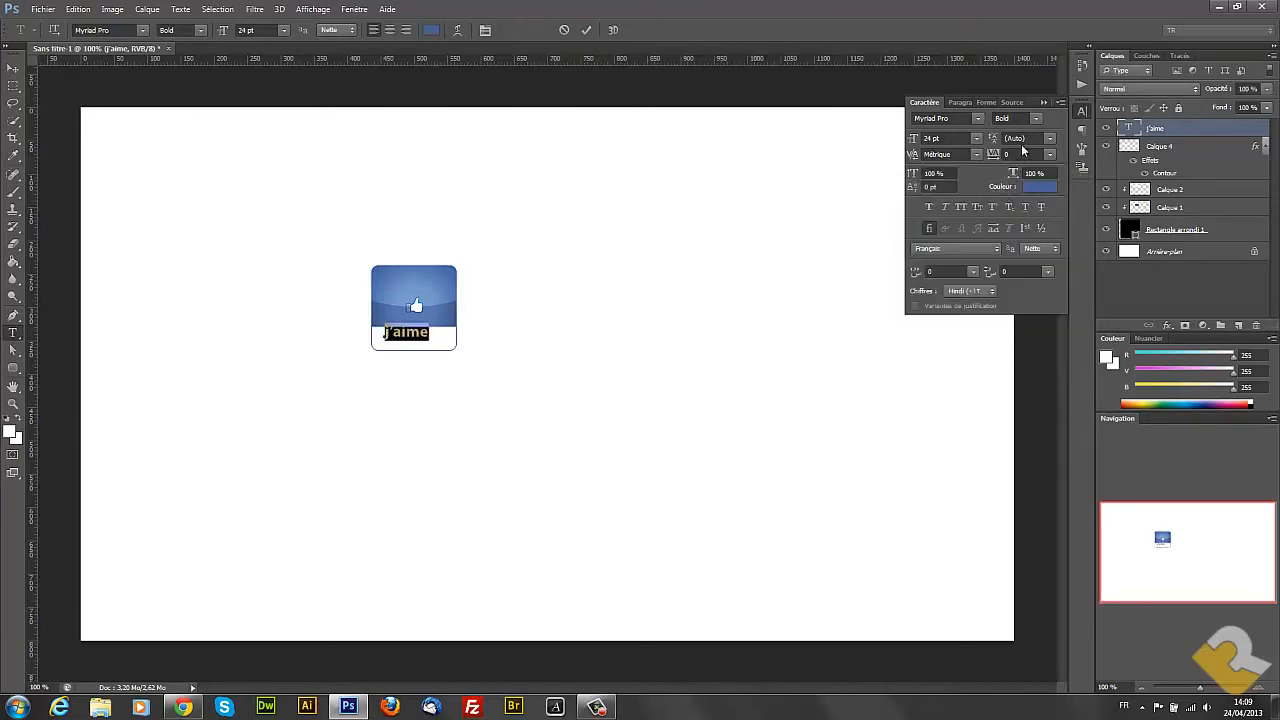
Set the caption text size to 26 pt and commit the text edit
double_click(932, 139)
type("26")
key("Return")
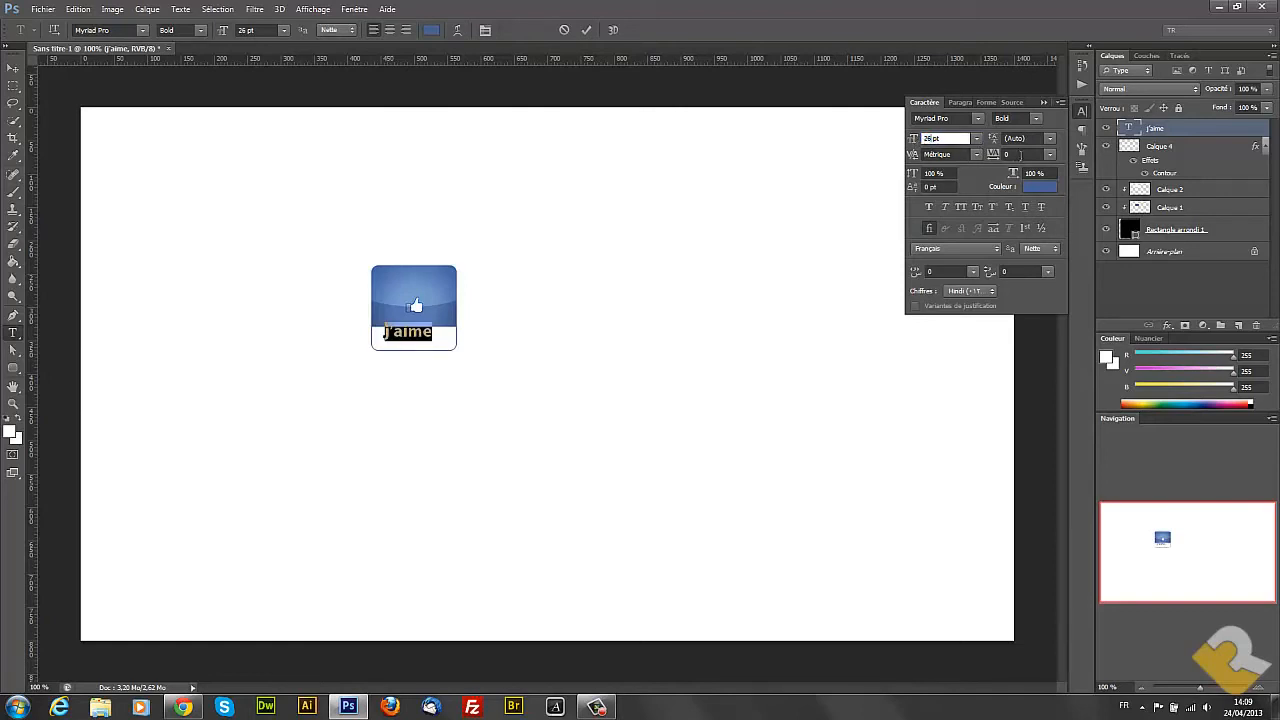
double_click(1021, 155)
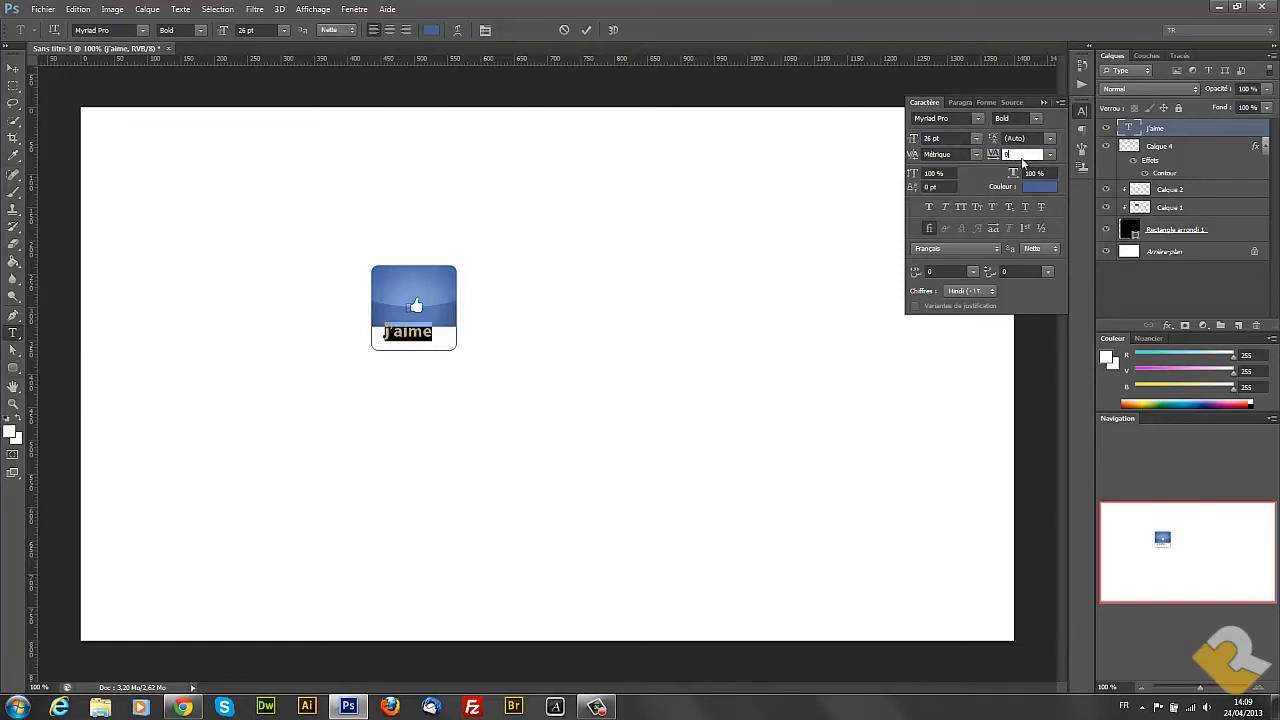
left_click(1043, 101)
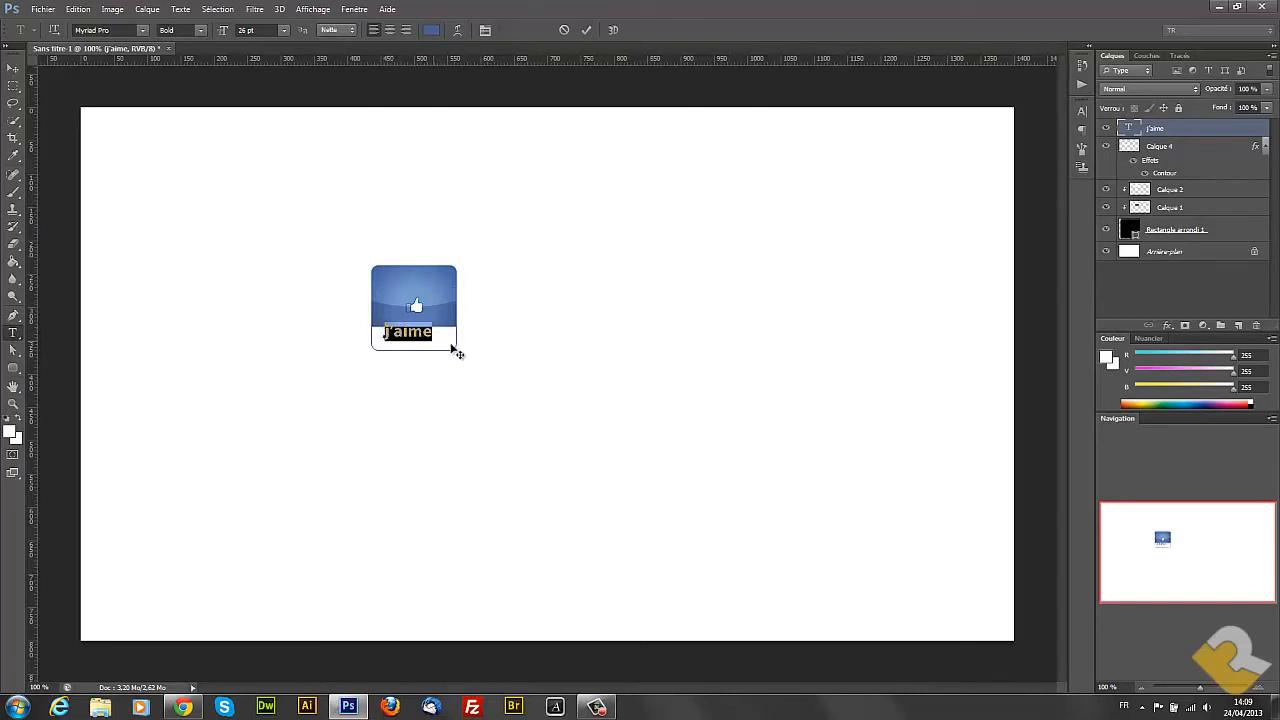
key("ctrl+Return")
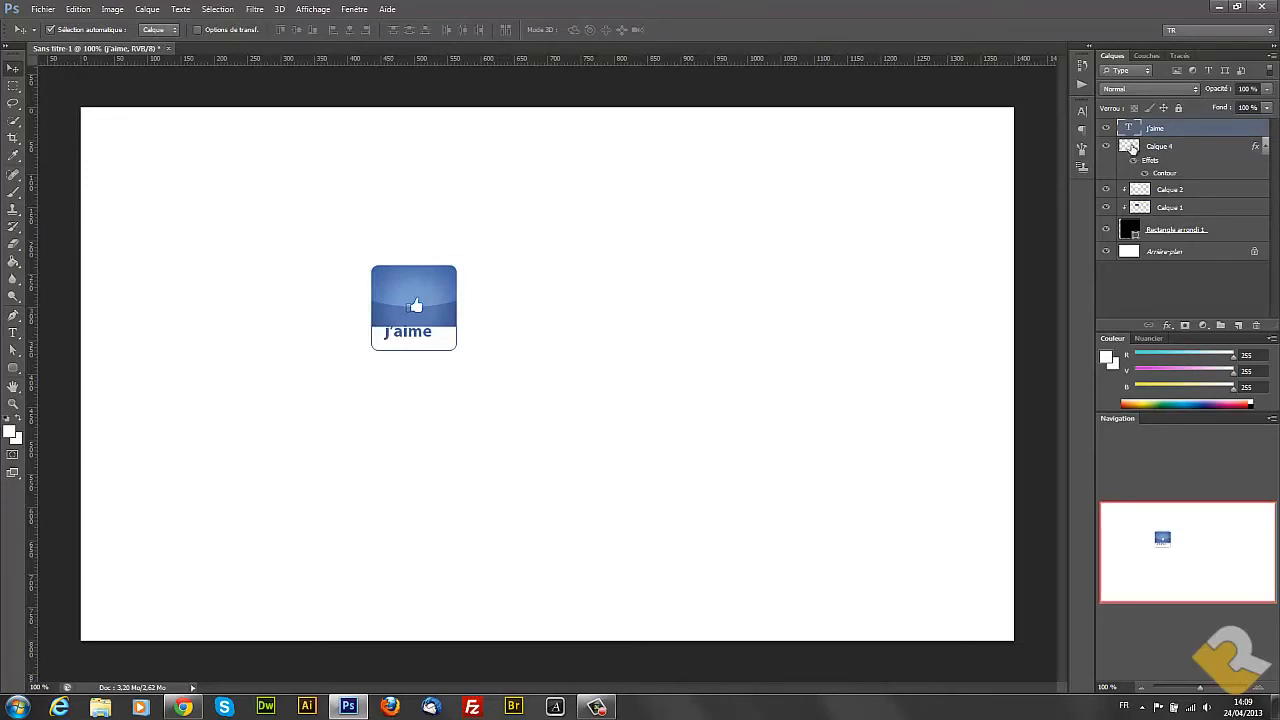
Load Calque 4's outline as a selection, centre the text within it horizontally and vertically, and deselect
left_click(1130, 148, "ctrl")
left_click(349, 30)
left_click(296, 30)
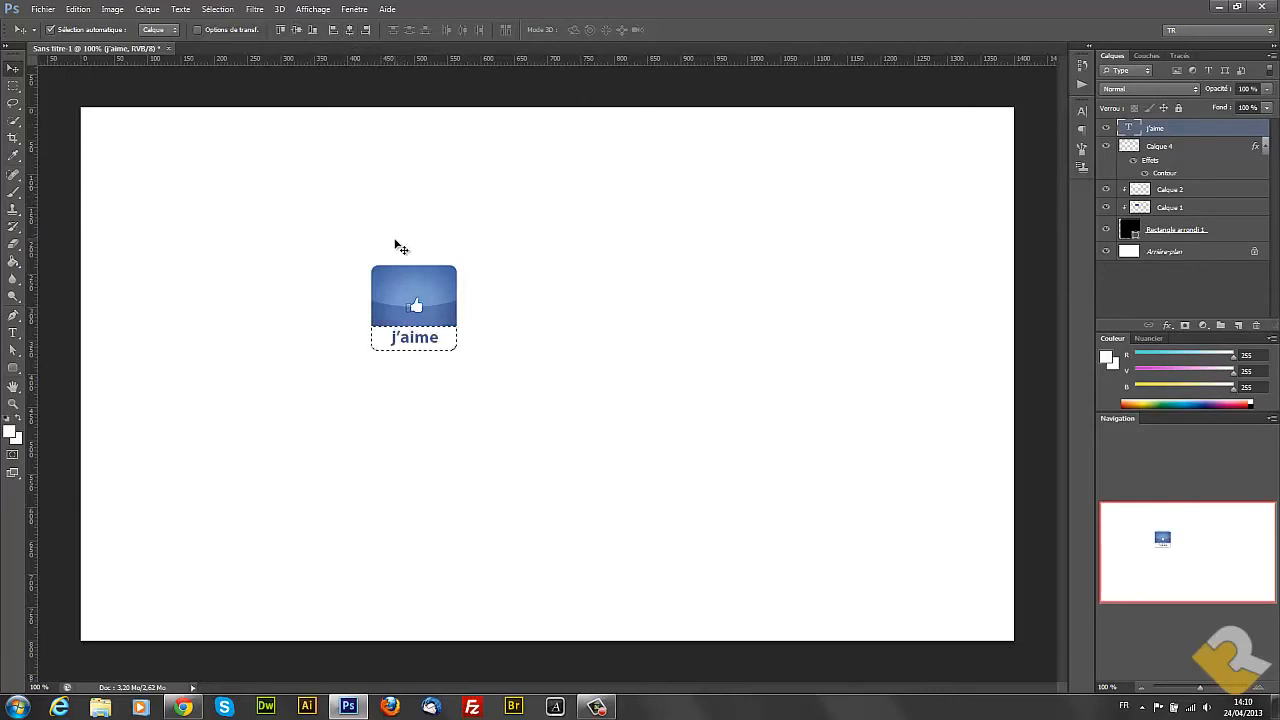
key("ctrl+d")
Stop recording the "icon" script
left_click(1082, 84)
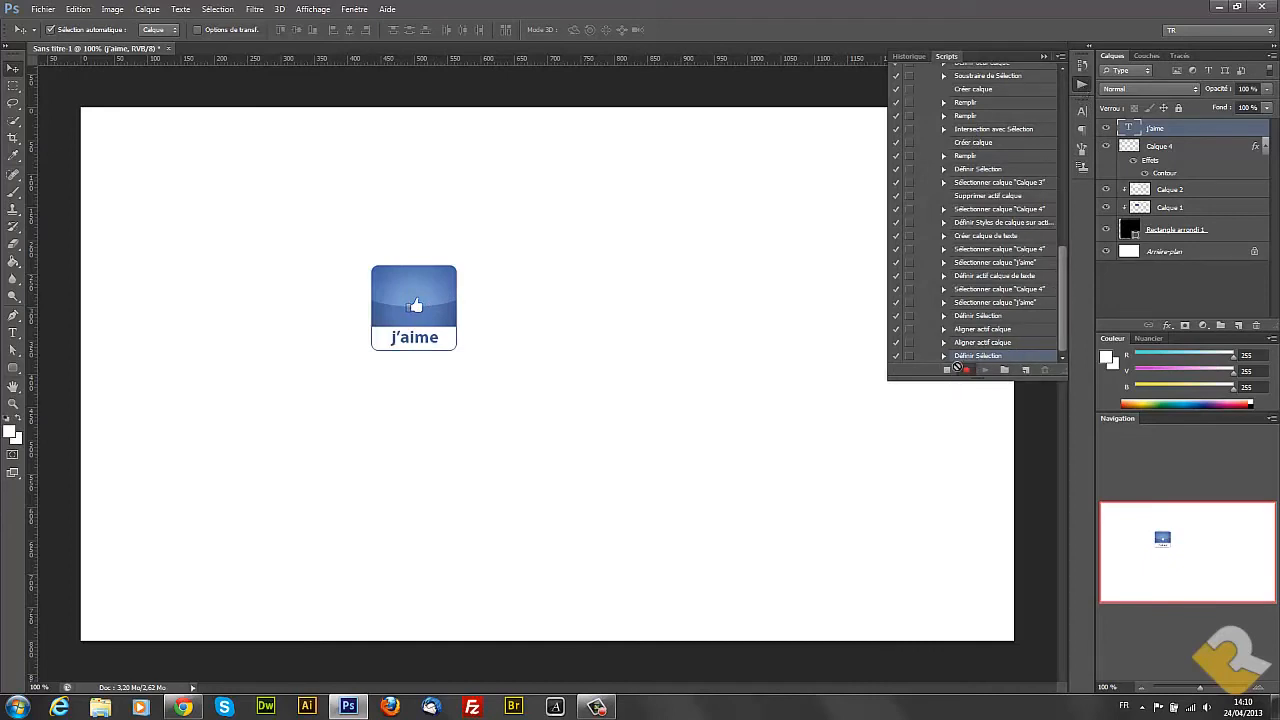
left_click_drag(1063, 306, 1071, 172)
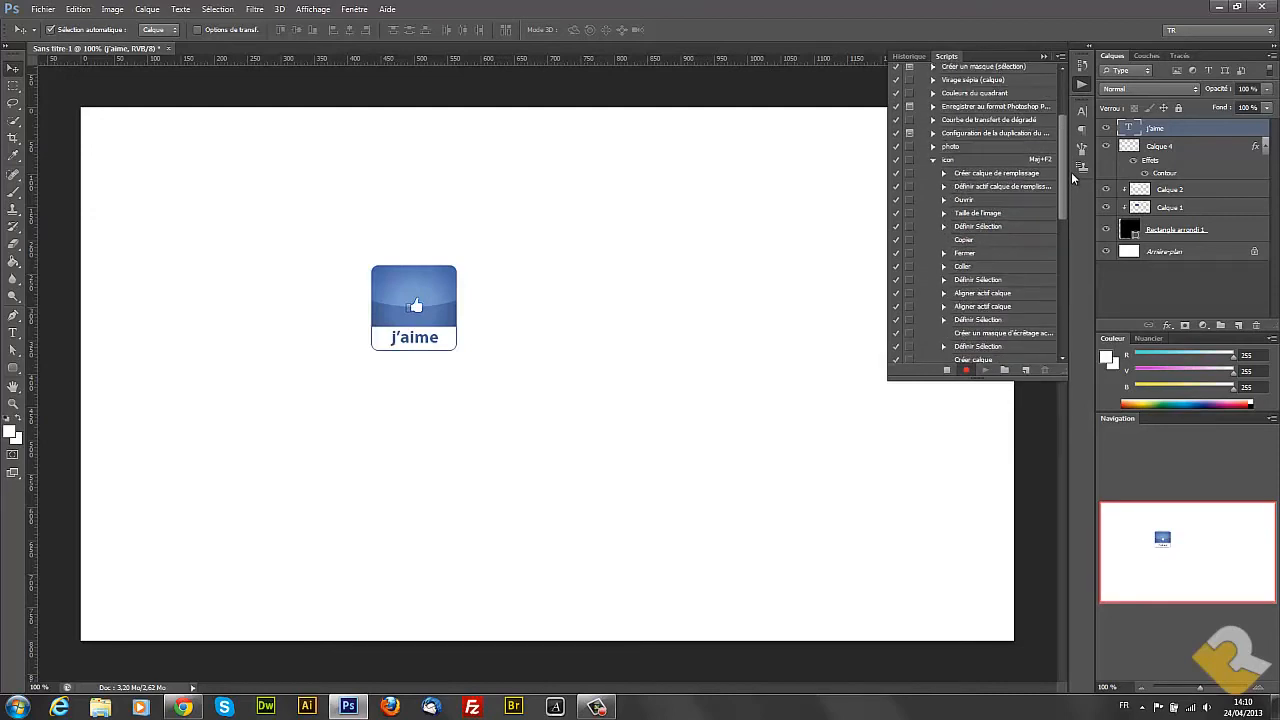
left_click(947, 371)
Expand the Ouvrir command in the "icon" script and turn on its dialog toggle
left_click(944, 200)
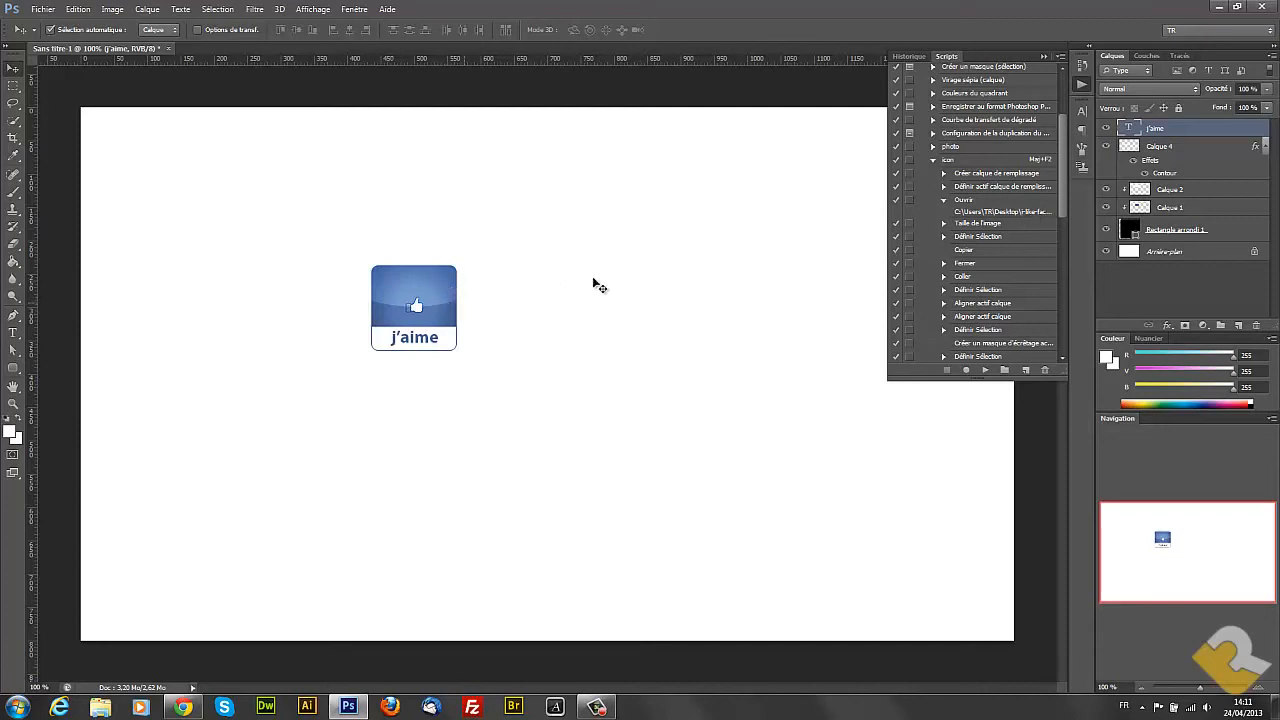
left_click(909, 201)
left_click_drag(1060, 180, 1062, 206)
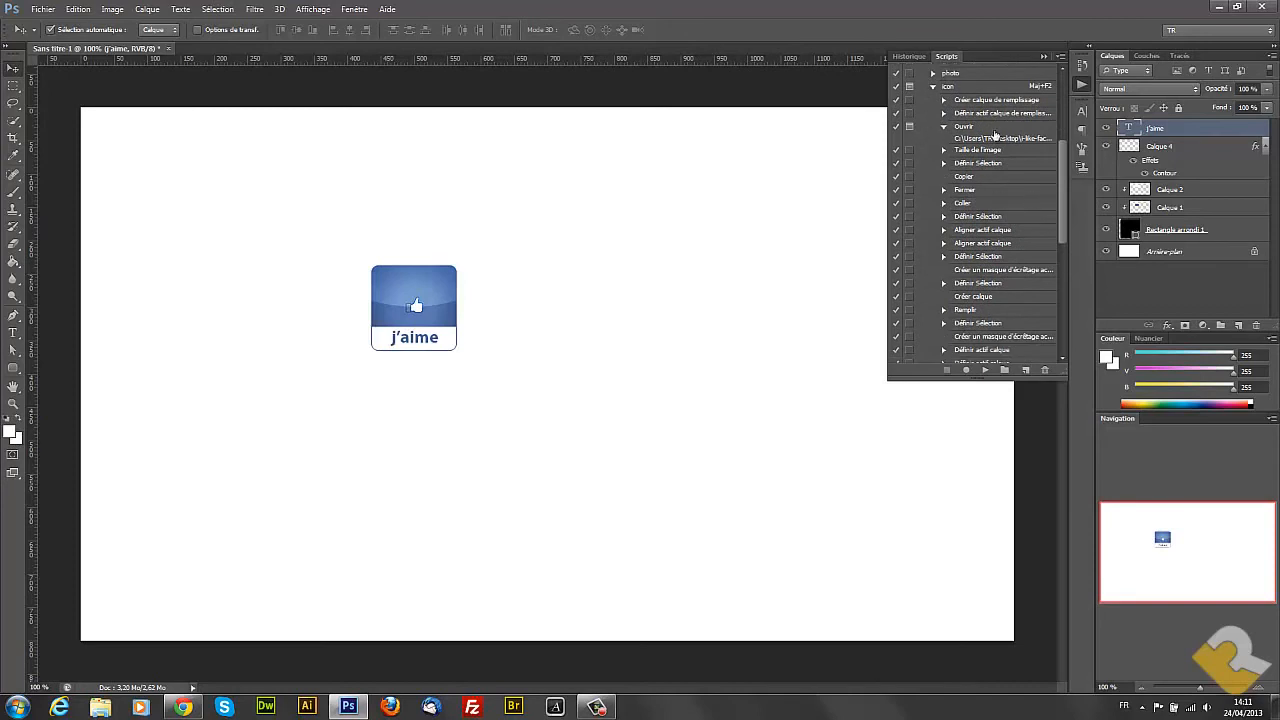
left_click_drag(1063, 215, 1081, 137)
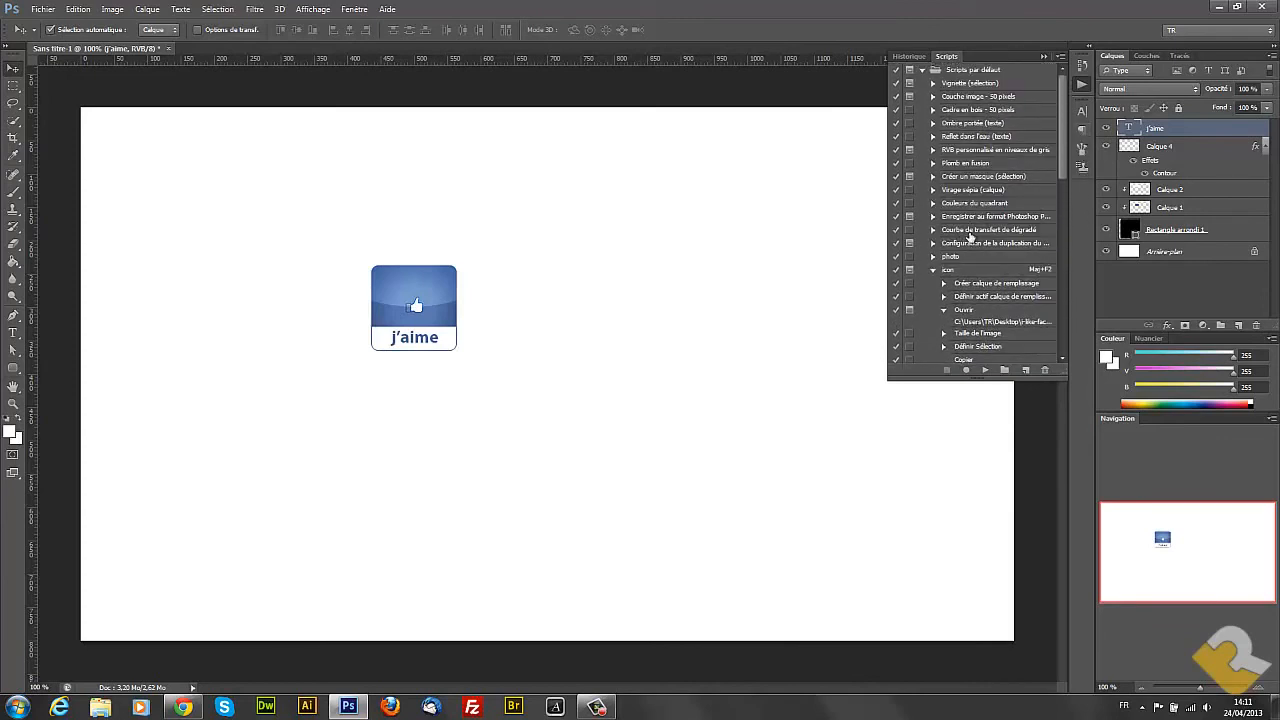
scroll(954, 254, "down", 3)
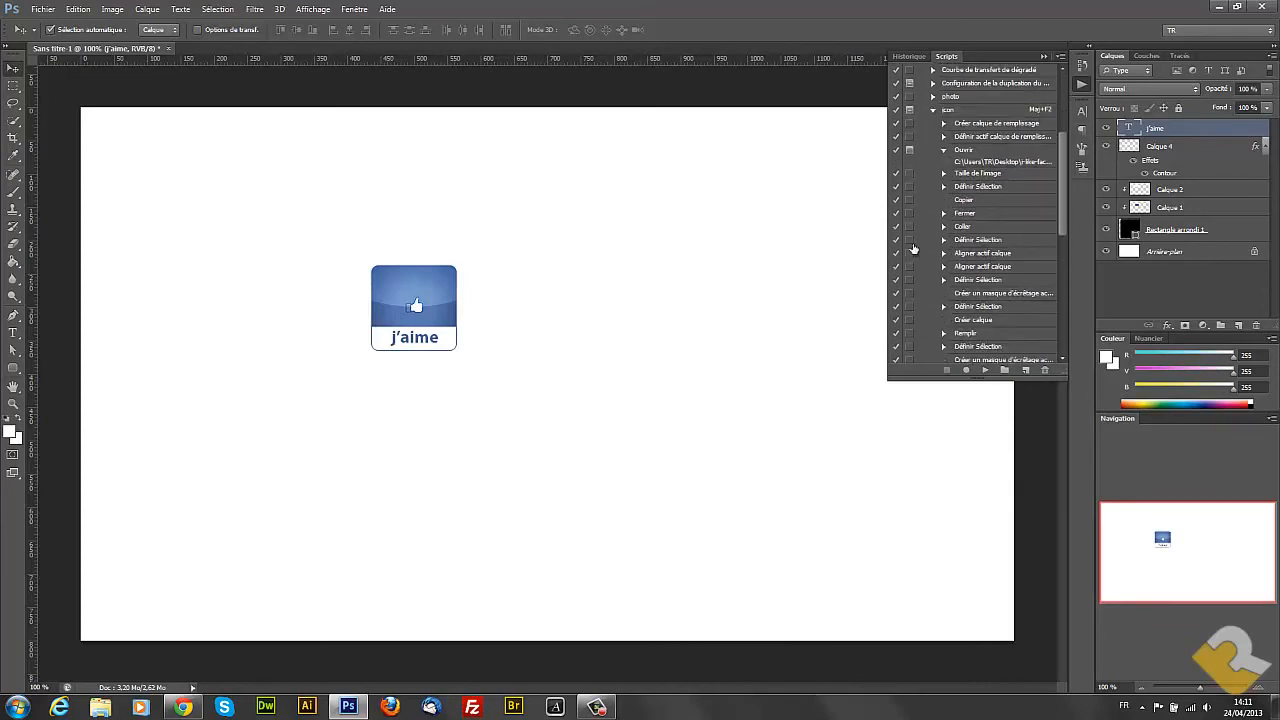
scroll(915, 250, "down", 4)
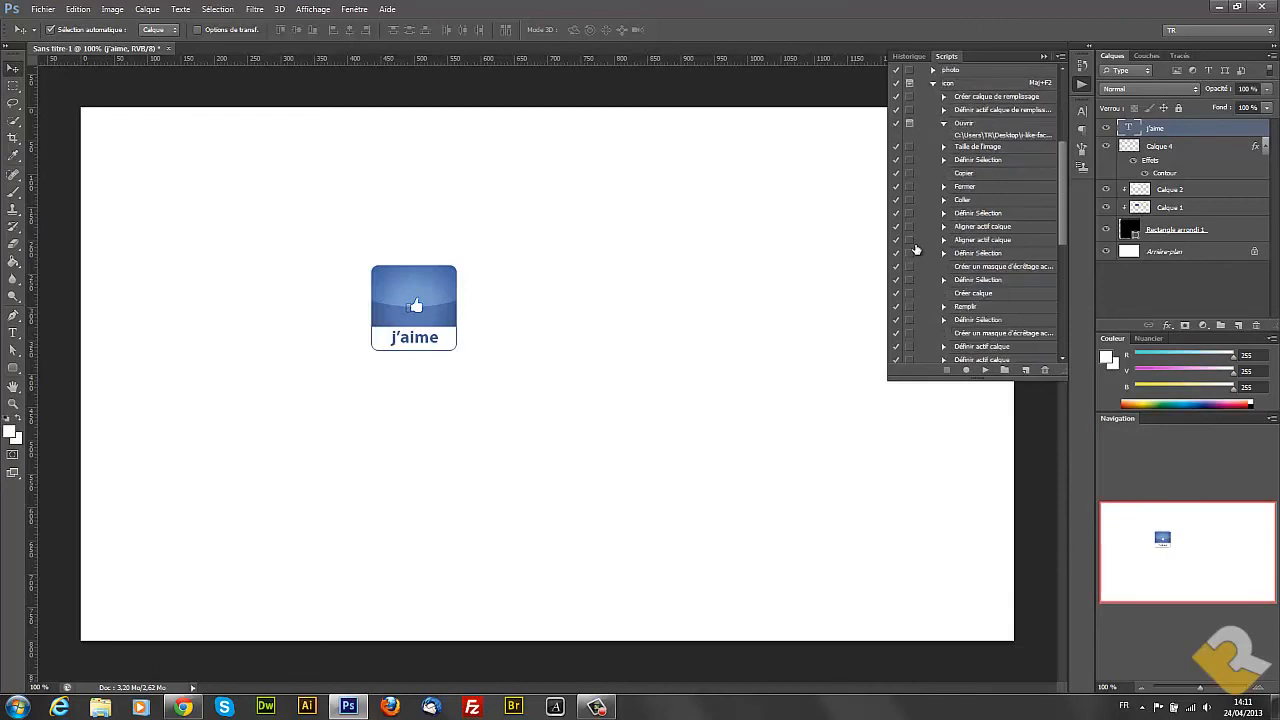
scroll(915, 250, "down", 3)
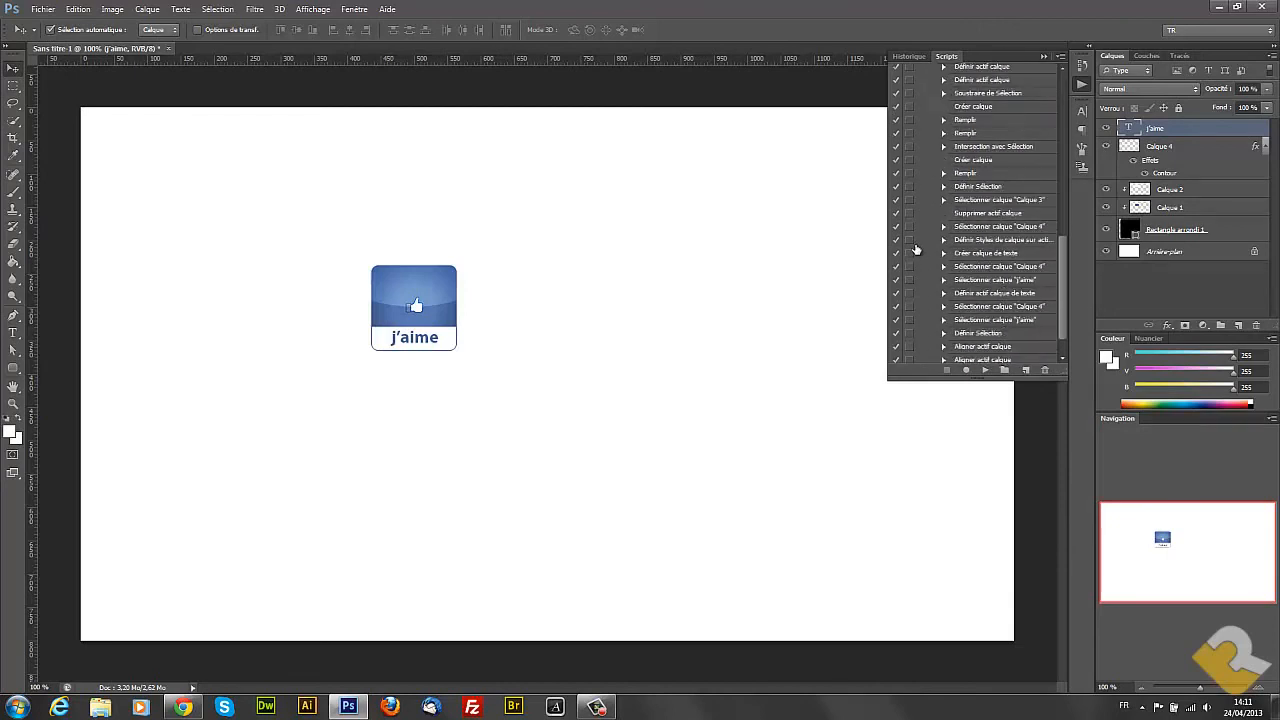
scroll(915, 250, "up", 3)
scroll(915, 250, "up", 4)
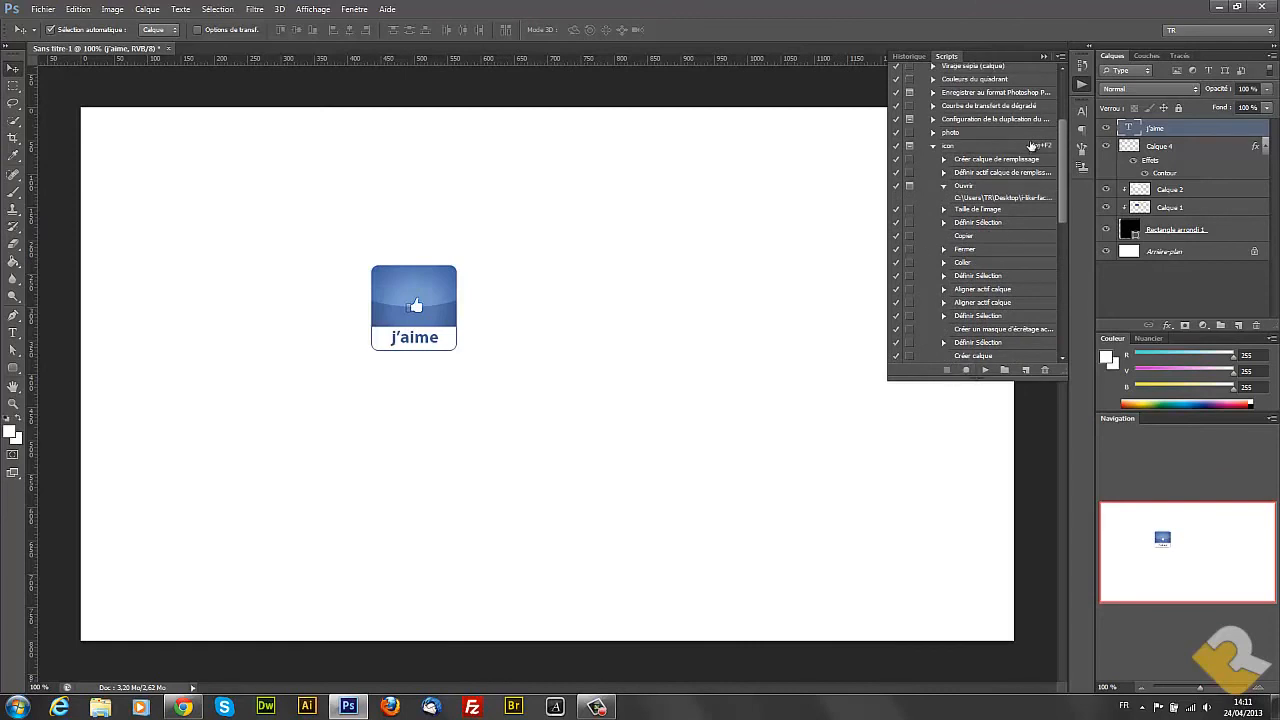
Delete all the icon layers from the caption text down to Rectangle arrondi 1, leaving only the background layer
left_click(1044, 59)
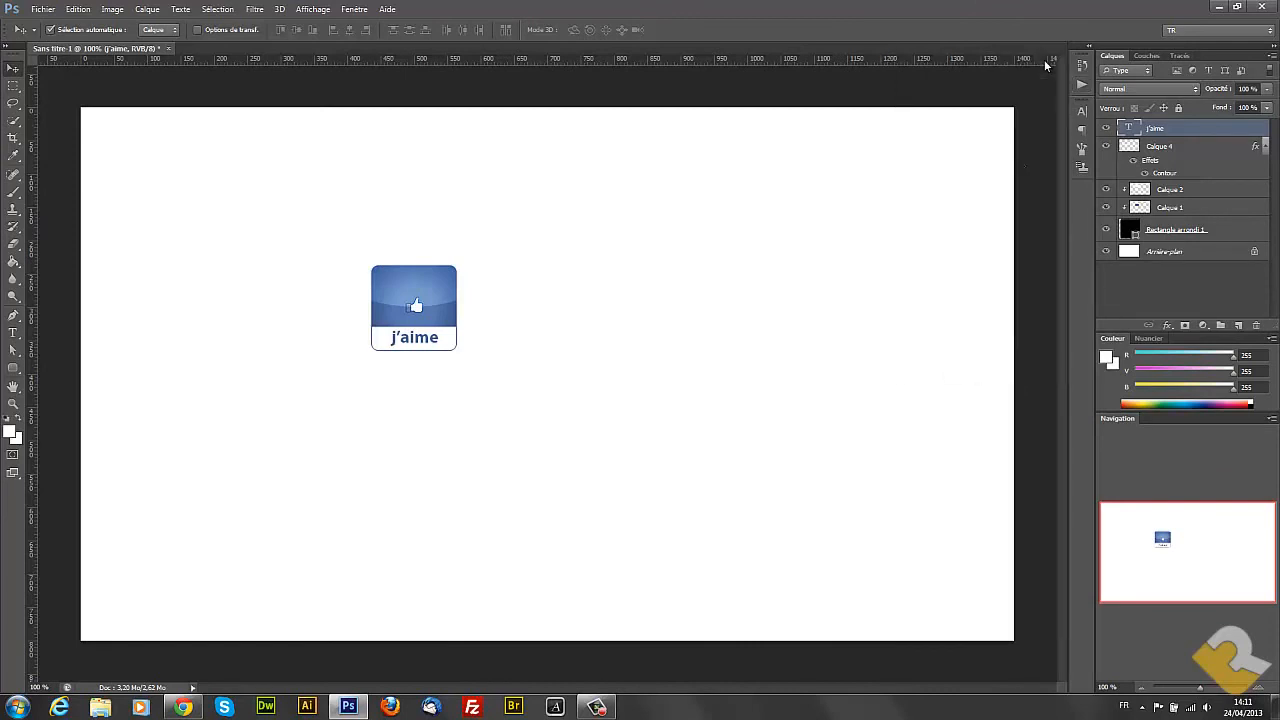
left_click(1180, 229)
left_click(1196, 135, "shift")
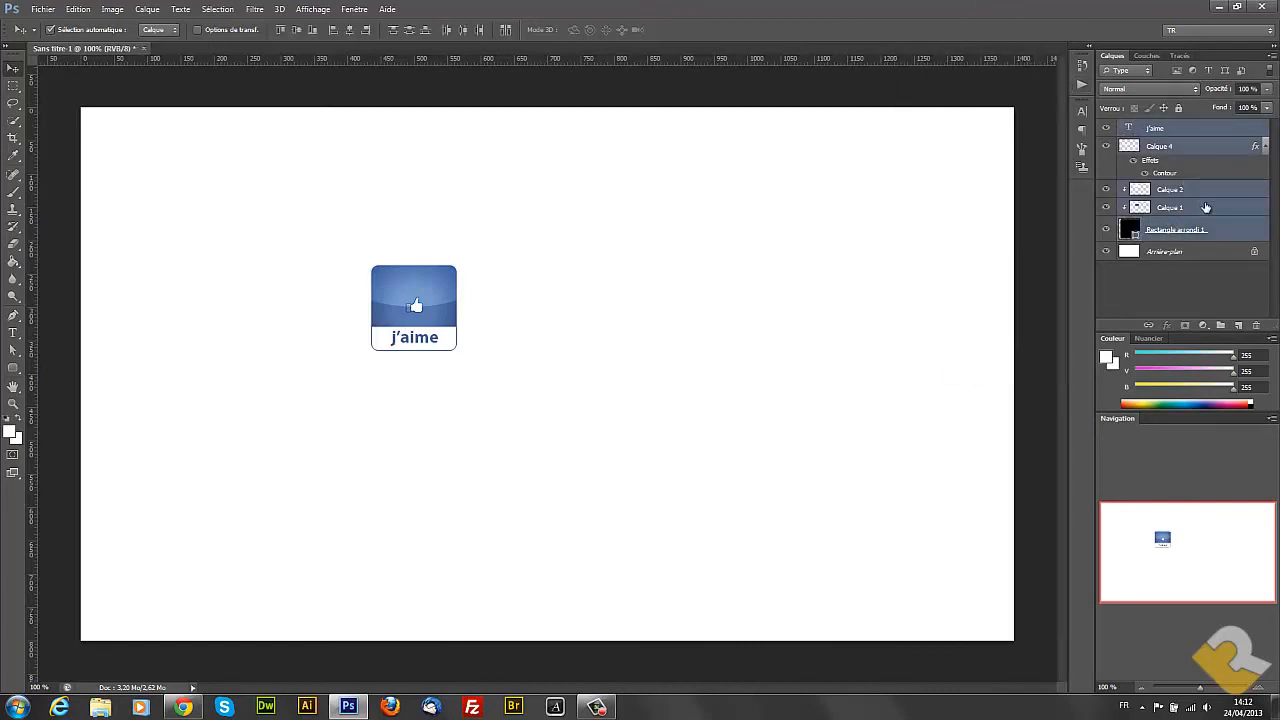
left_click_drag(1207, 209, 1257, 322)
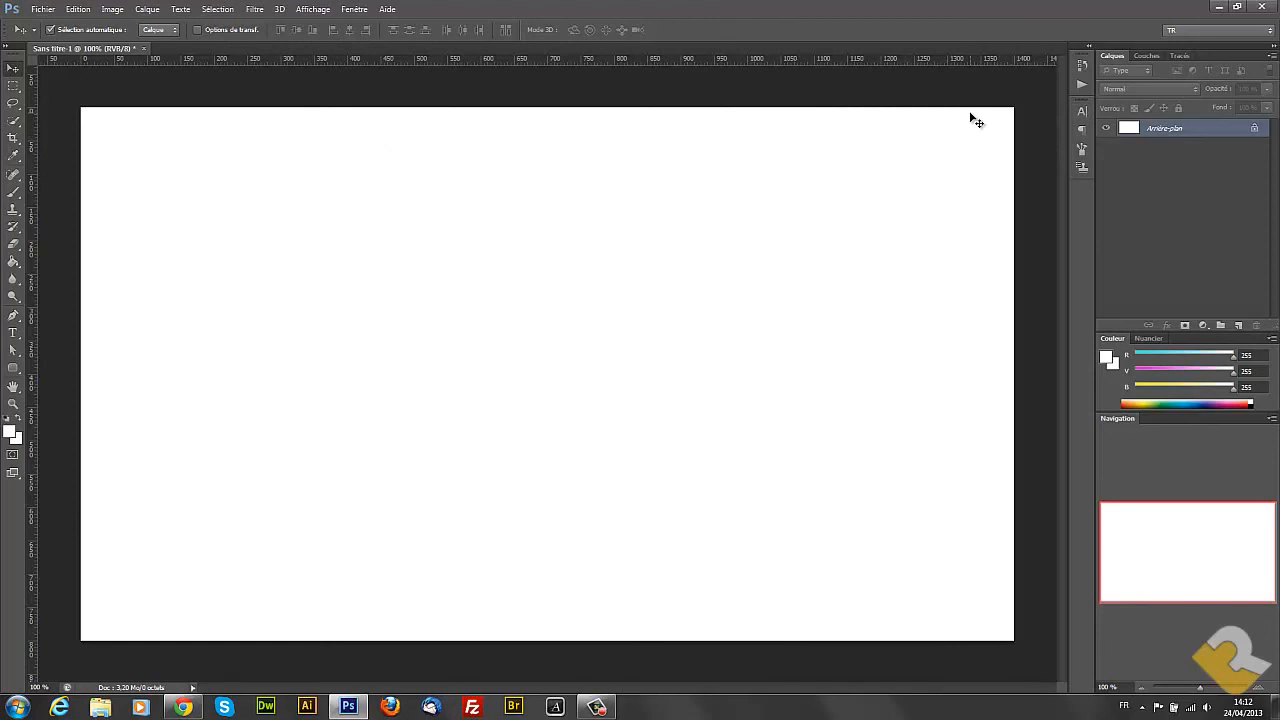
Run the "icon" script on the blank document, choosing "Skype - free IM & video calls Banner.png" as the image to open
left_click(1082, 86)
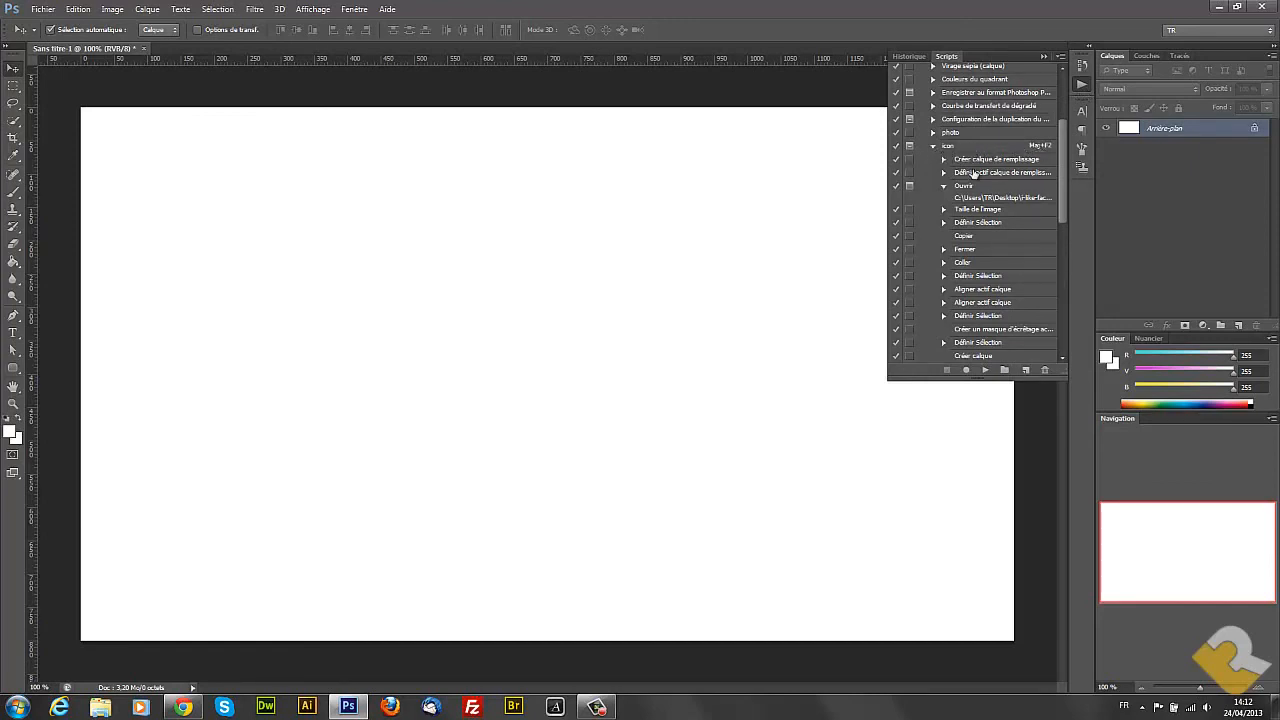
left_click(965, 148)
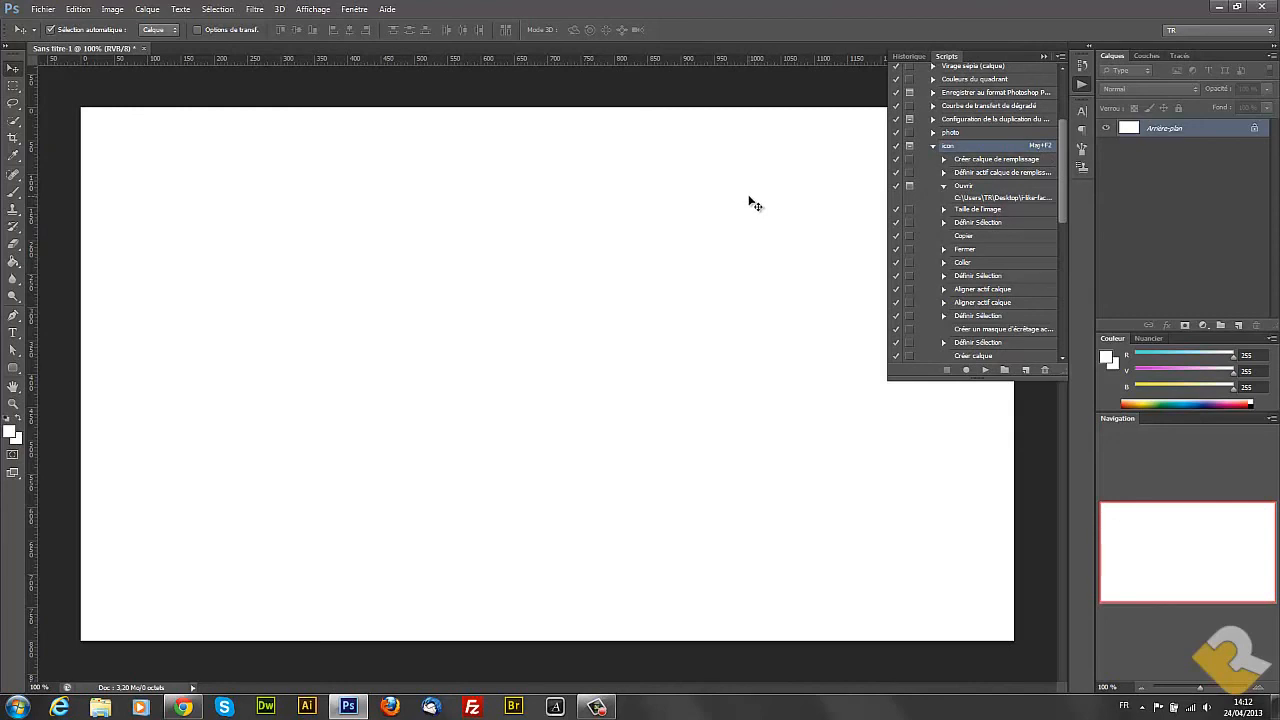
key("shift+F2")
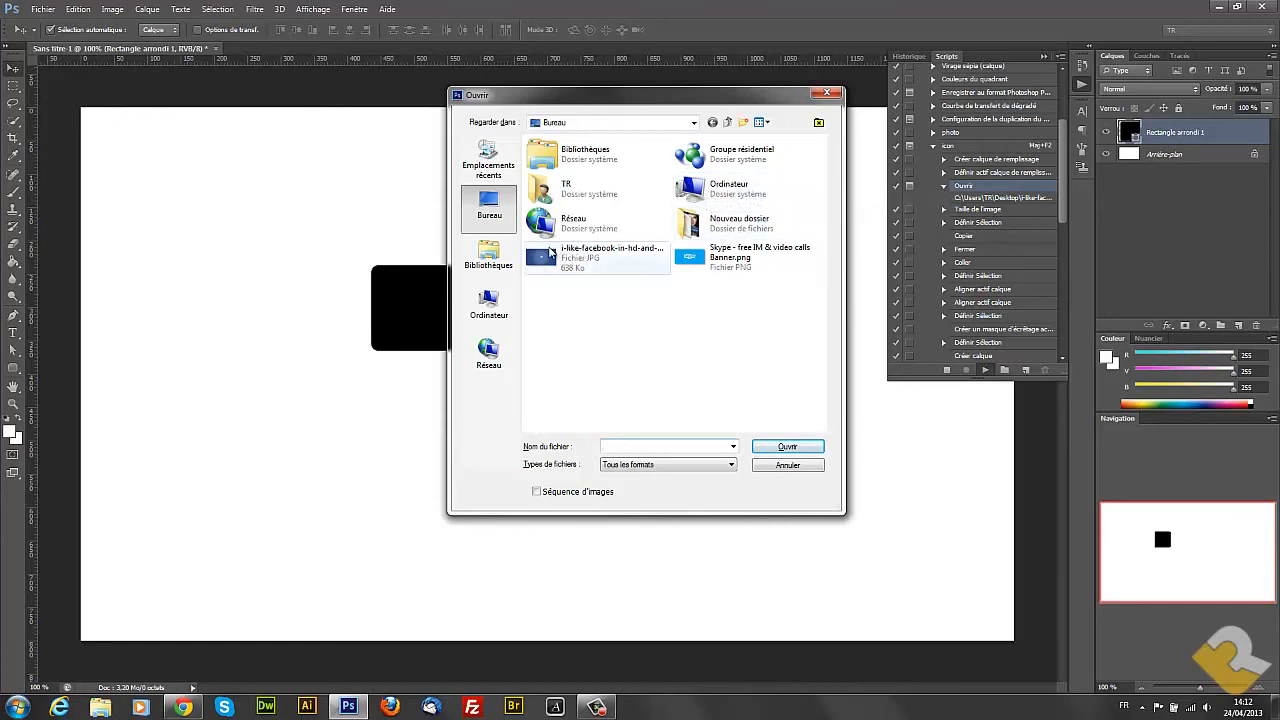
left_click(713, 262)
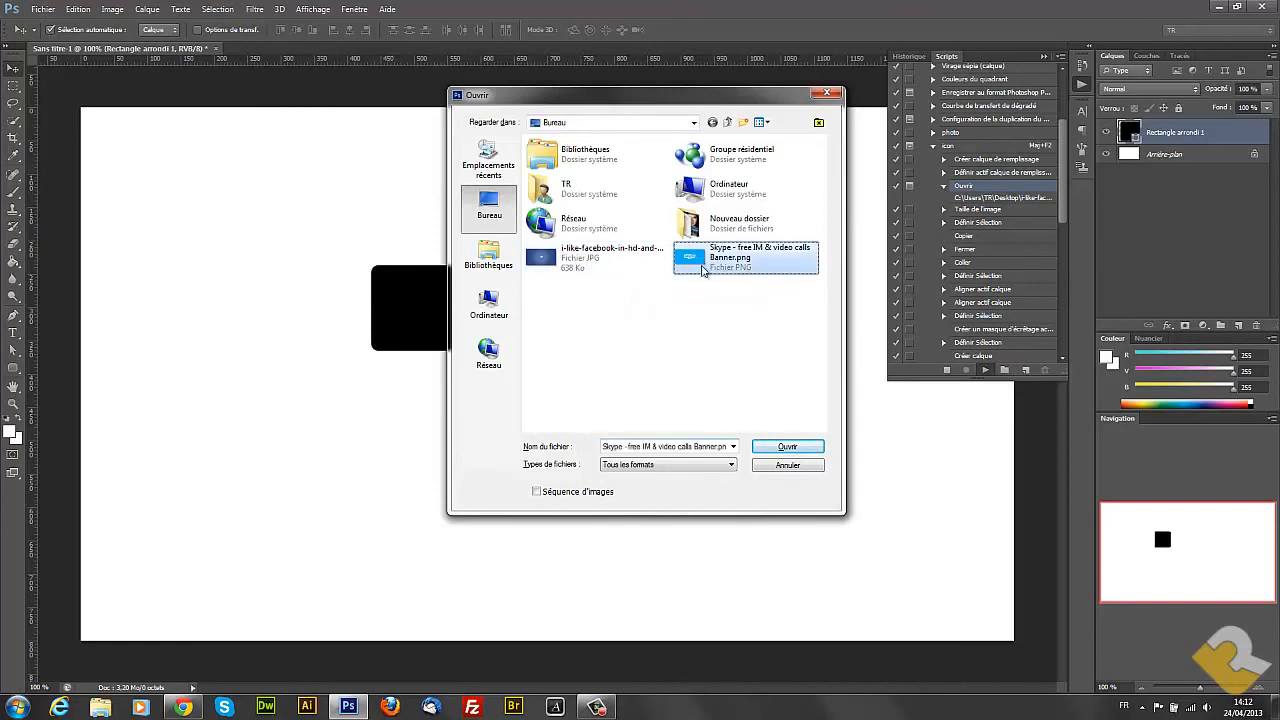
left_click(788, 447)
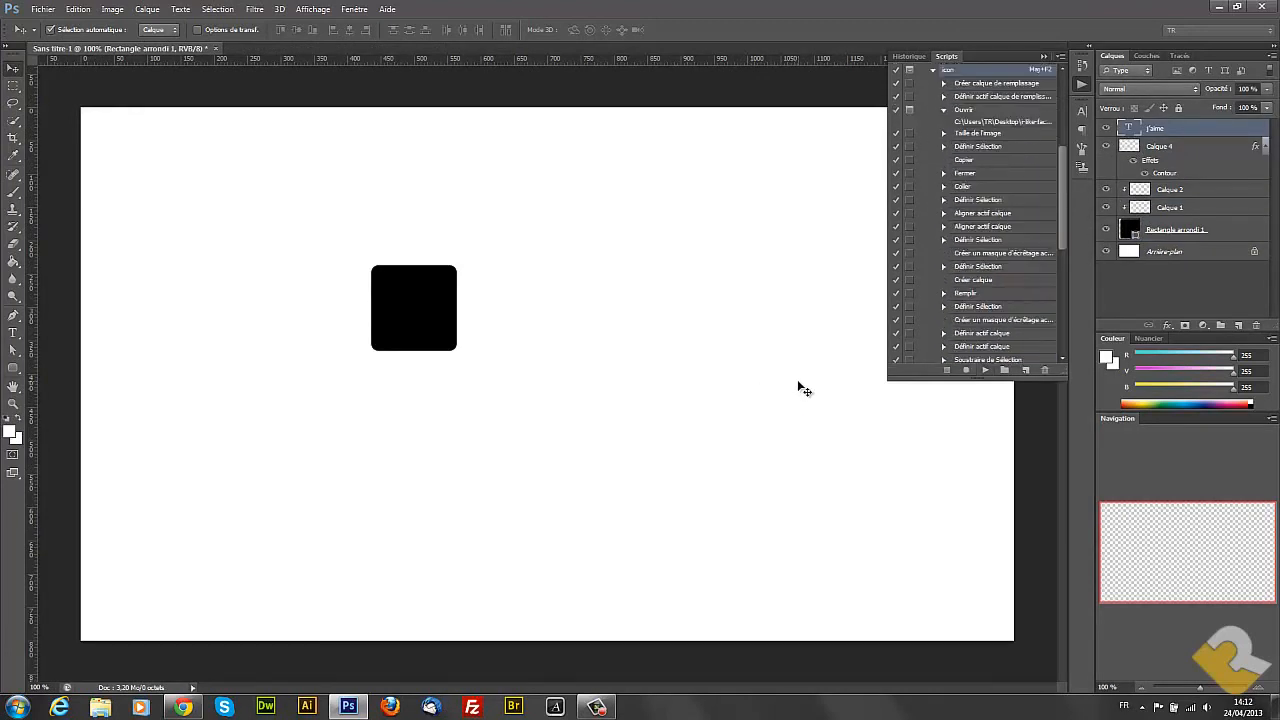
Replace the icon's caption text with "skype" and commit the edit
double_click(1128, 129)
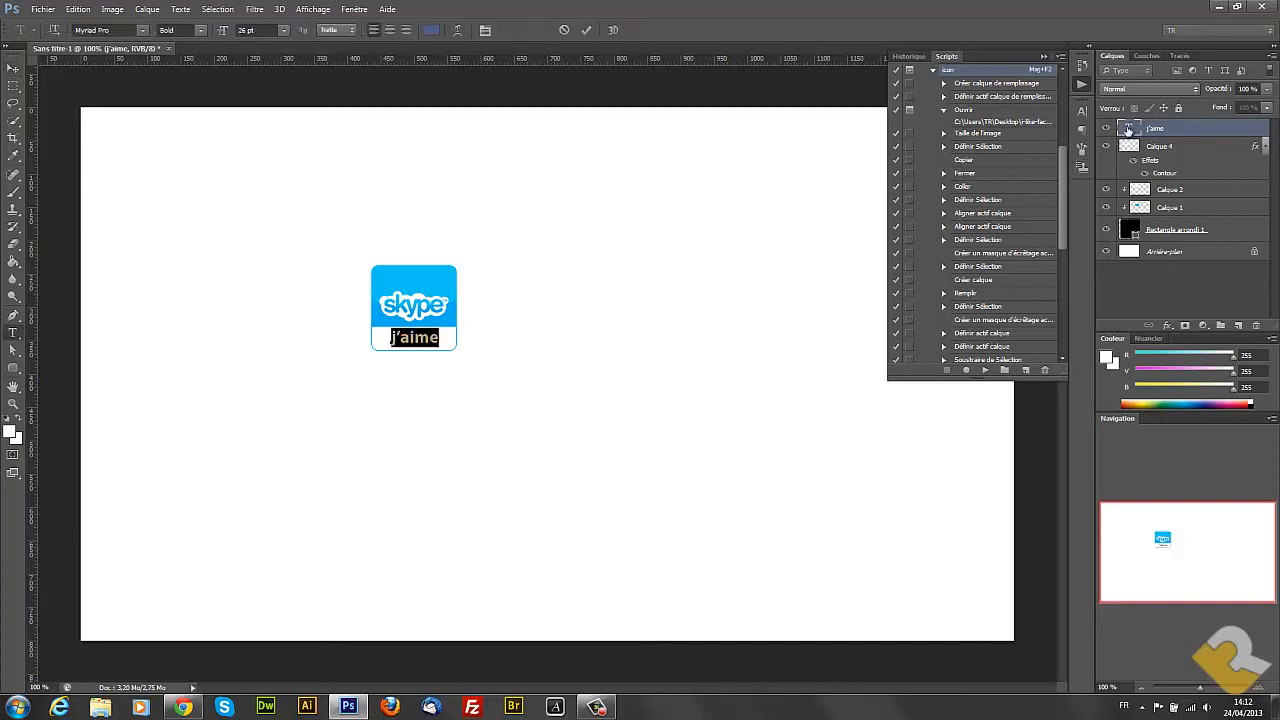
key("Left")
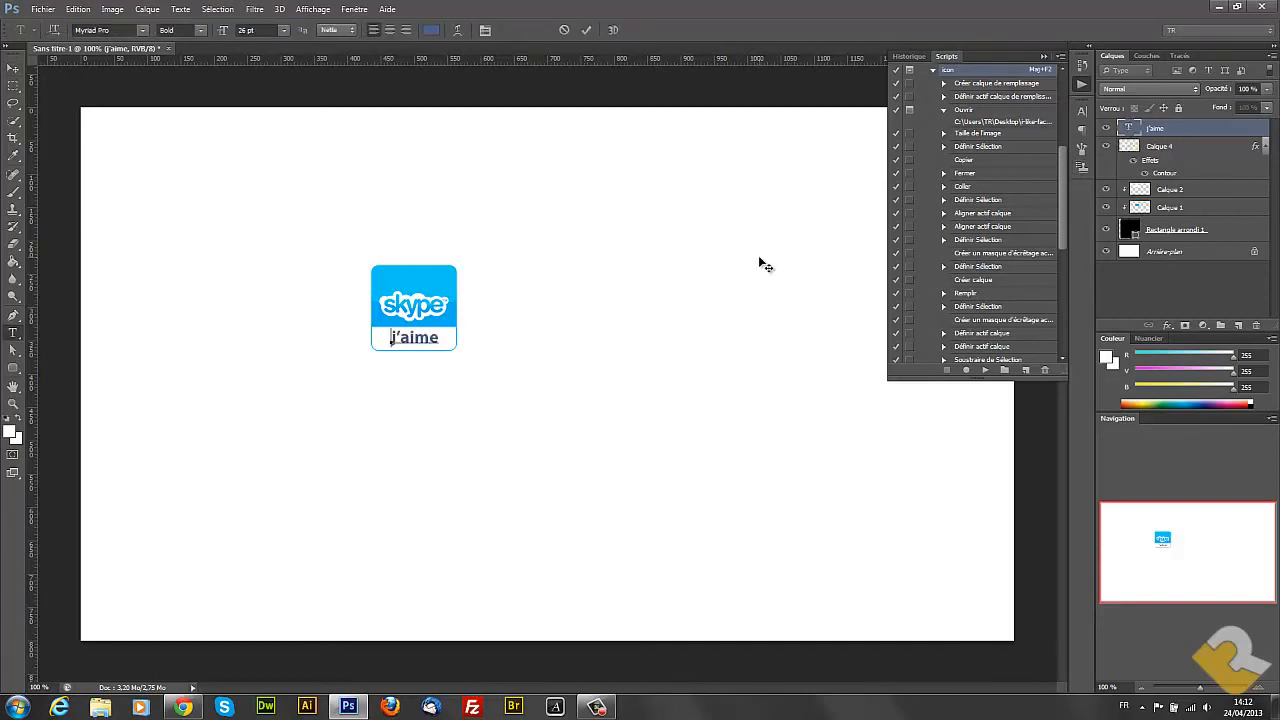
type("skype")
left_click(1174, 147)
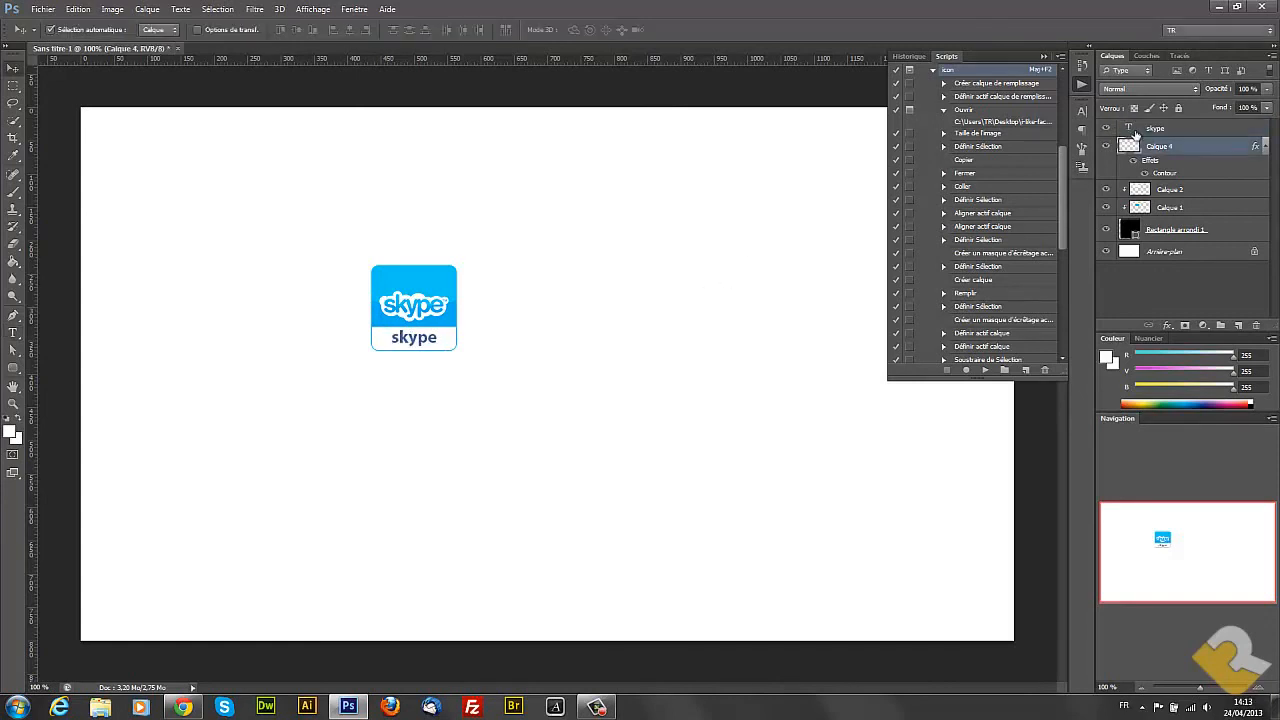
Recolor the "skype" caption with the blue sampled from the icon's image area
left_click(1134, 130)
left_click(1082, 111)
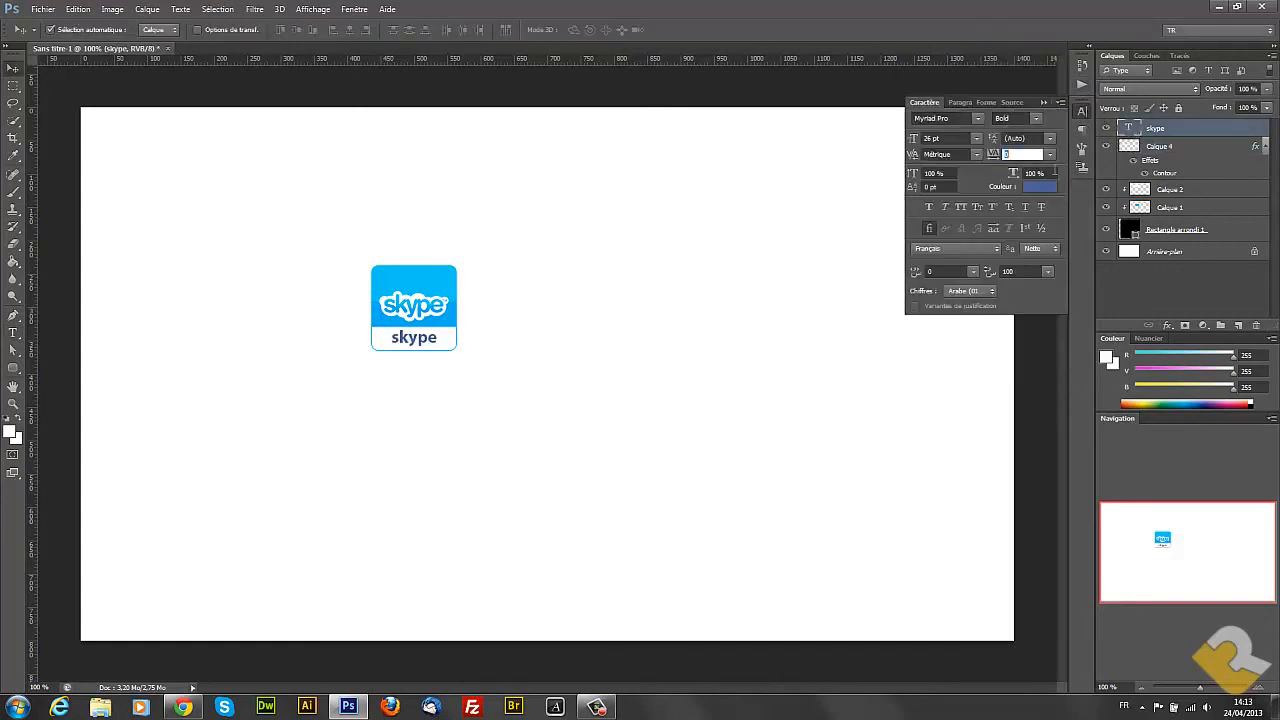
left_click(1040, 188)
left_click(452, 312)
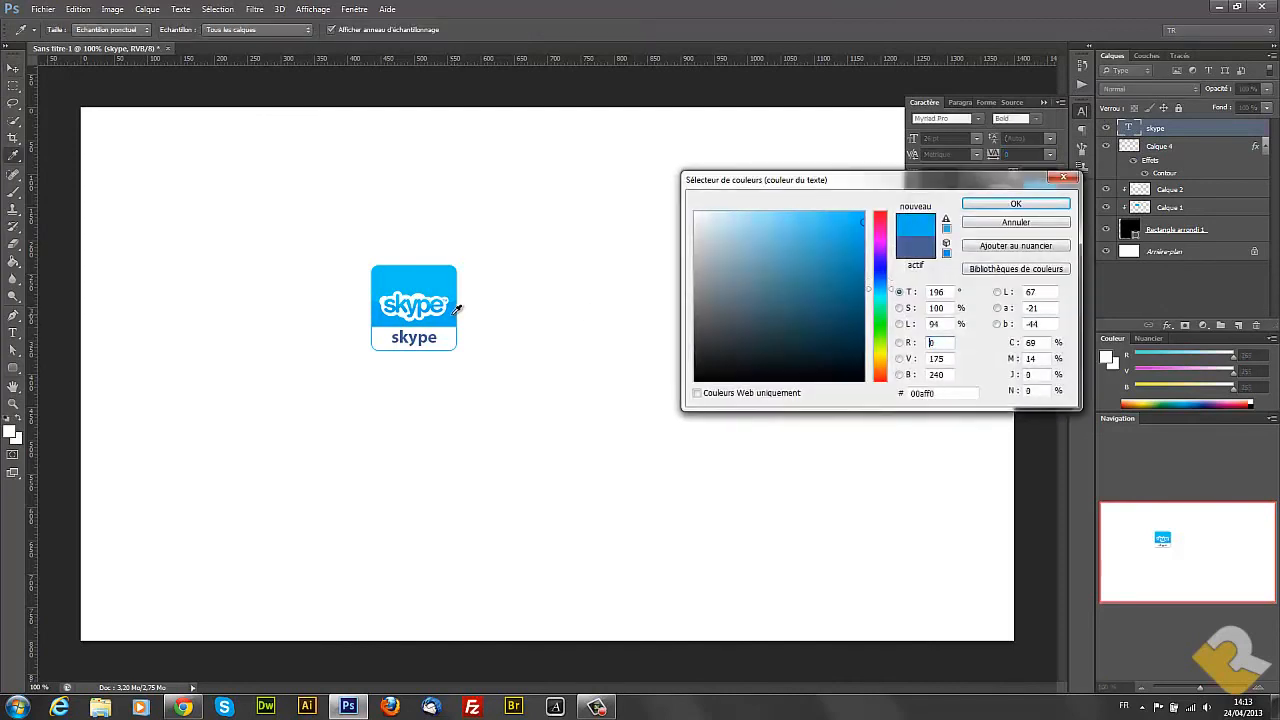
left_click(1016, 204)
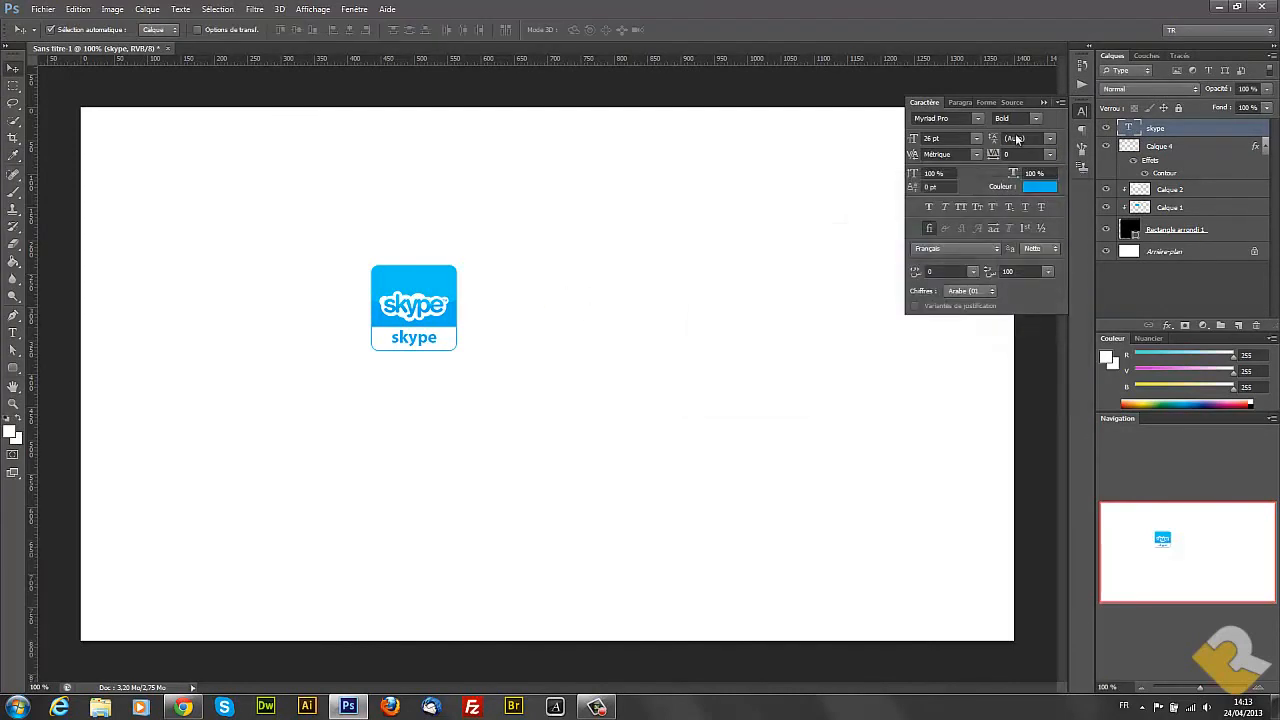
left_click(1043, 104)
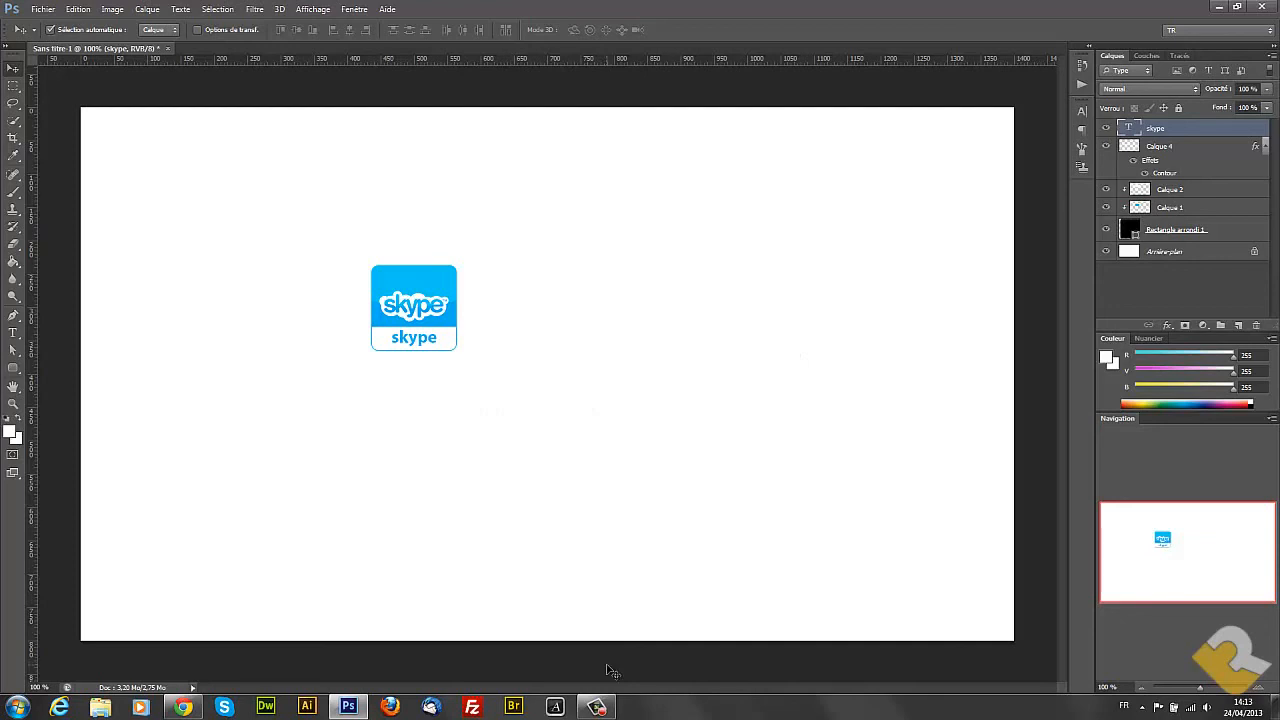
mouse_move(606, 703)
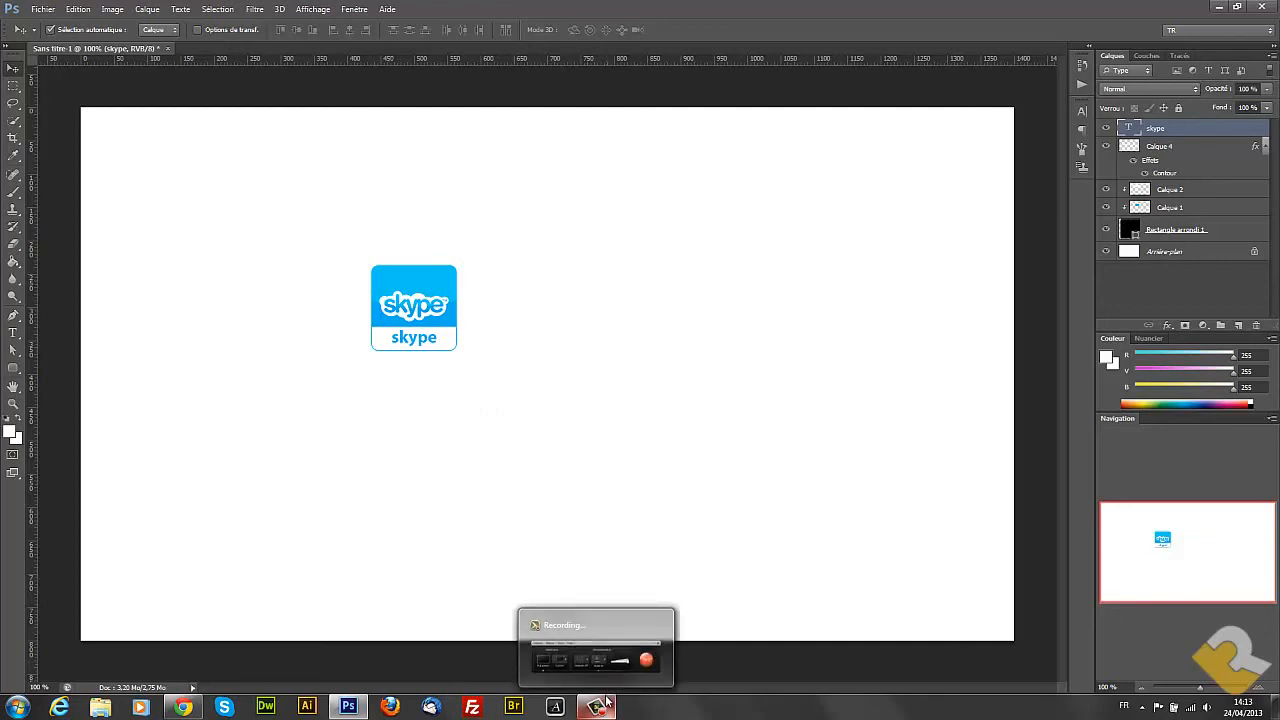
left_click(605, 705)
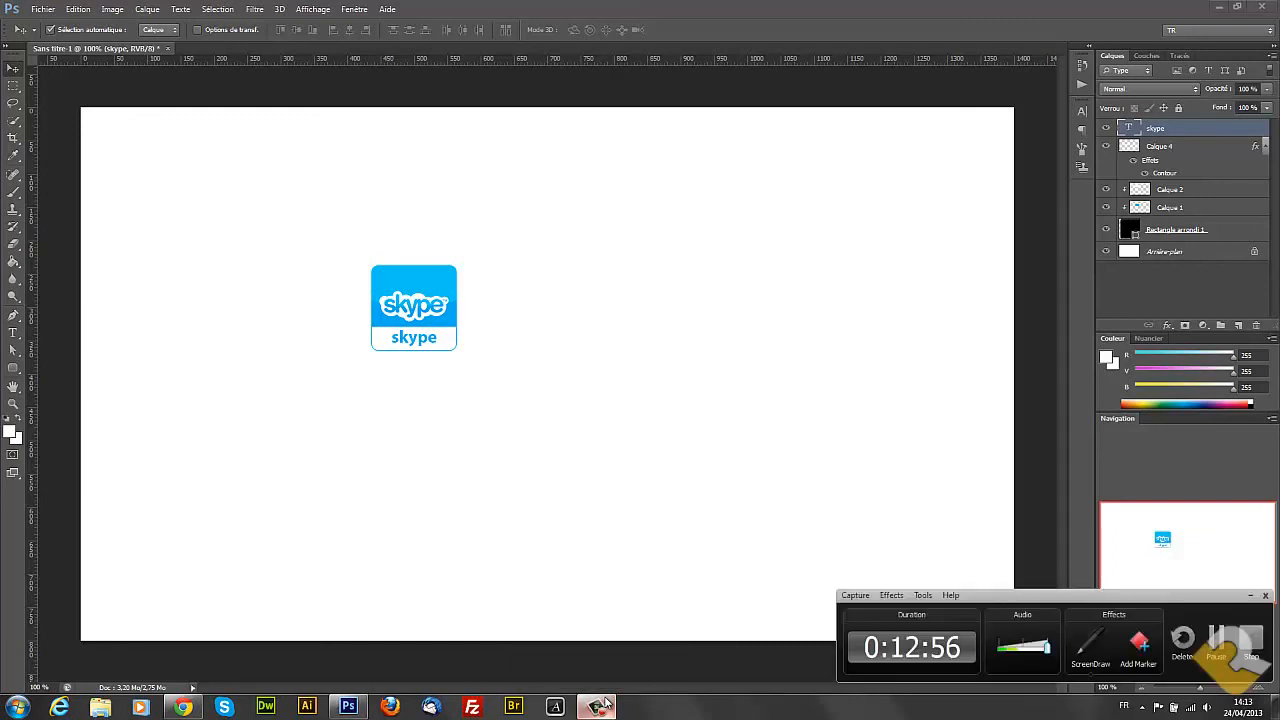